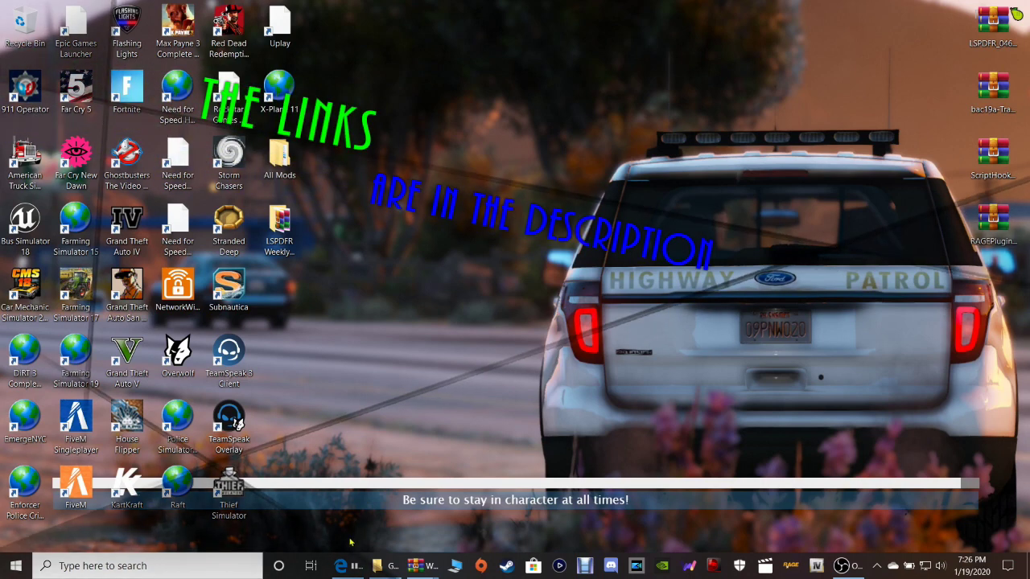
Step: Switch to the Edge browser and request the download of LSPD First Response 0.4.6 (Build 7297)
click(342, 567)
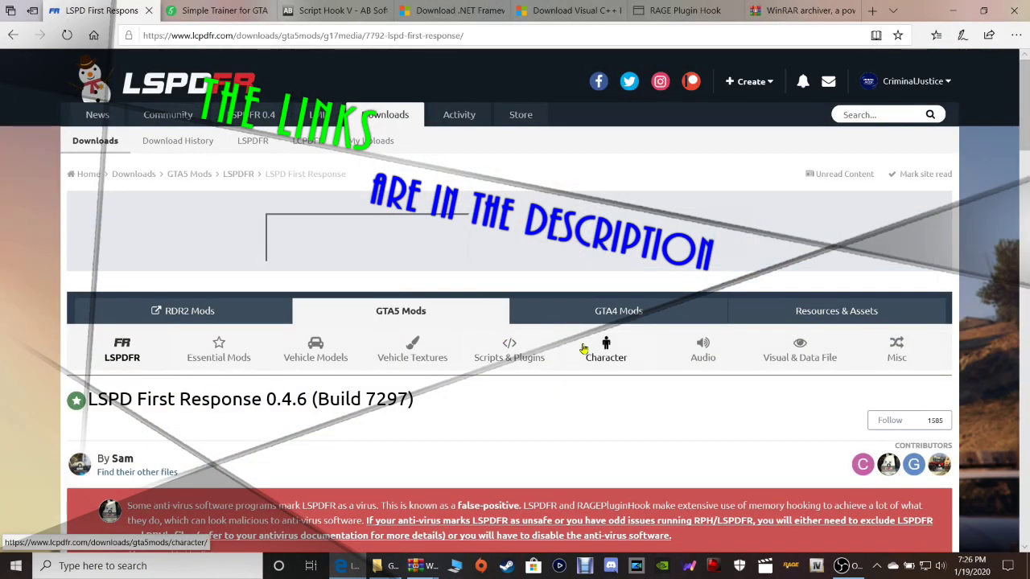
scroll(628, 354, down, 2)
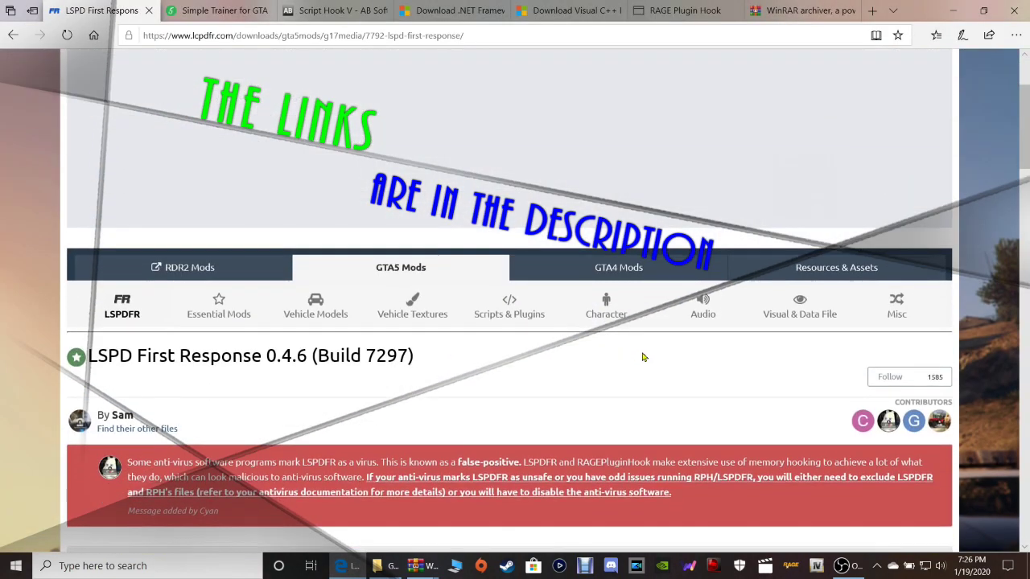
scroll(627, 354, down, 2)
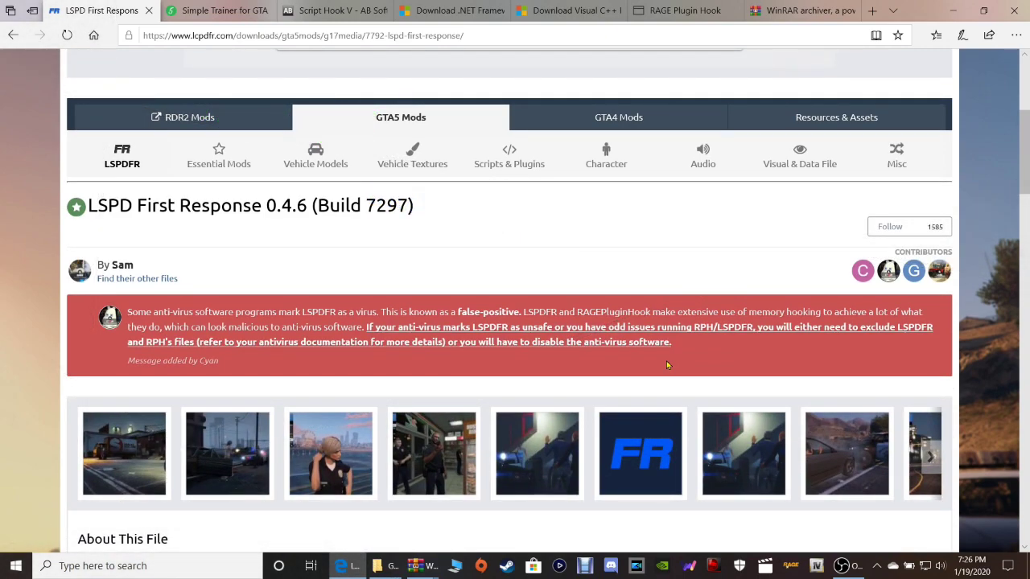
scroll(667, 366, down, 7)
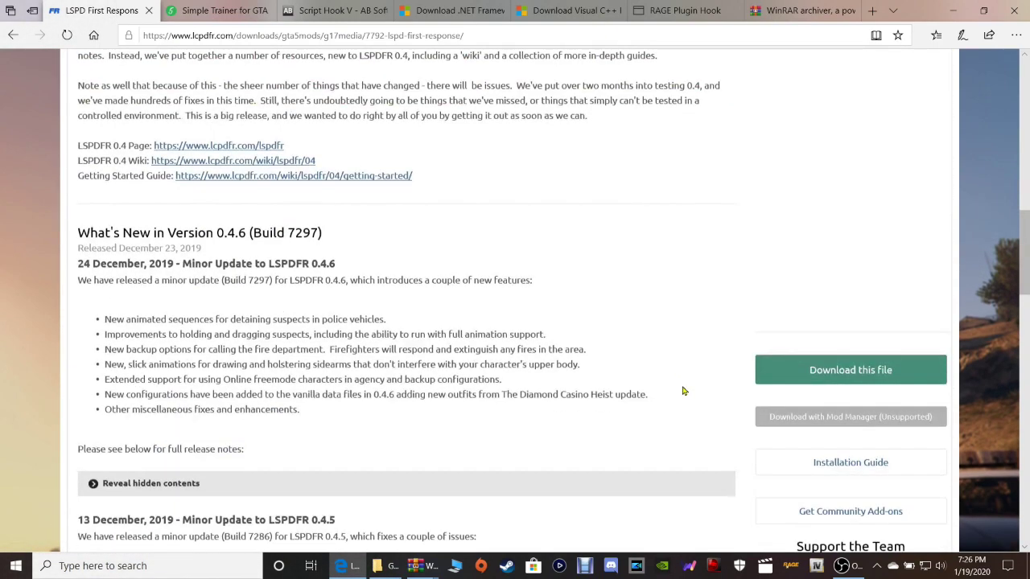
click(867, 376)
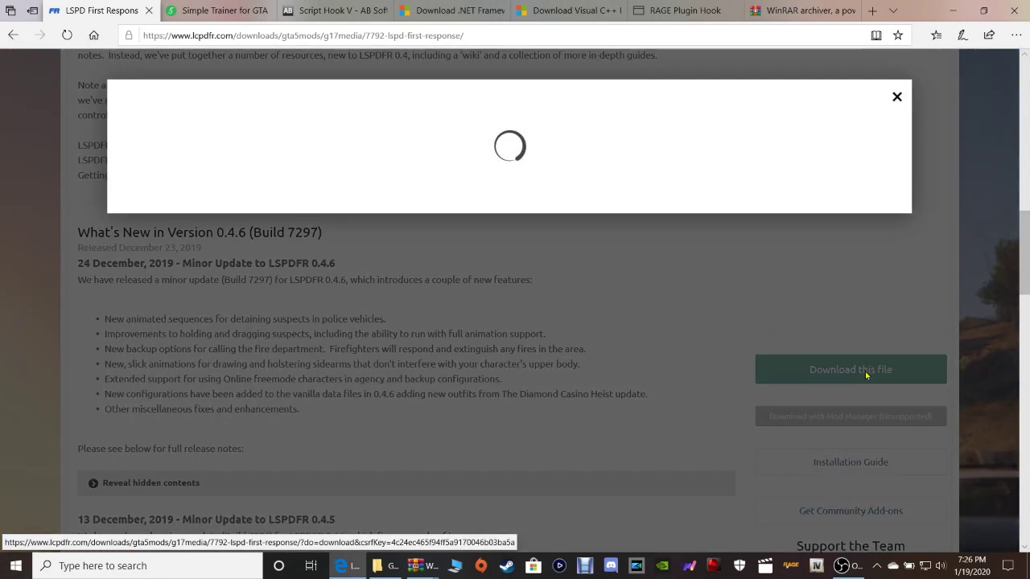
Step: Read through the LSPDFR license terms to the end and agree to them to proceed with the download
scroll(736, 363, down, 3)
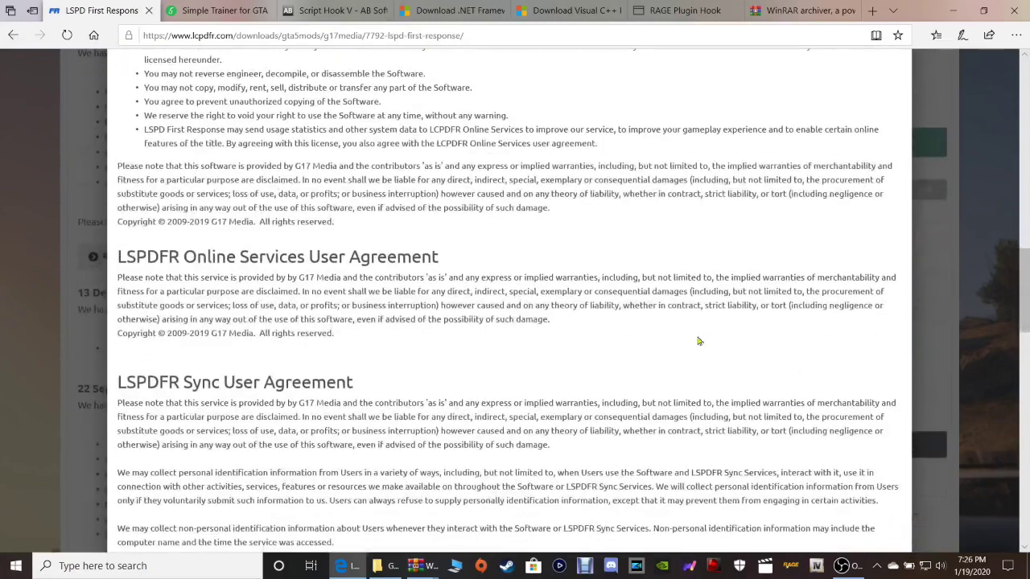
scroll(643, 389, up, 4)
scroll(655, 349, down, 15)
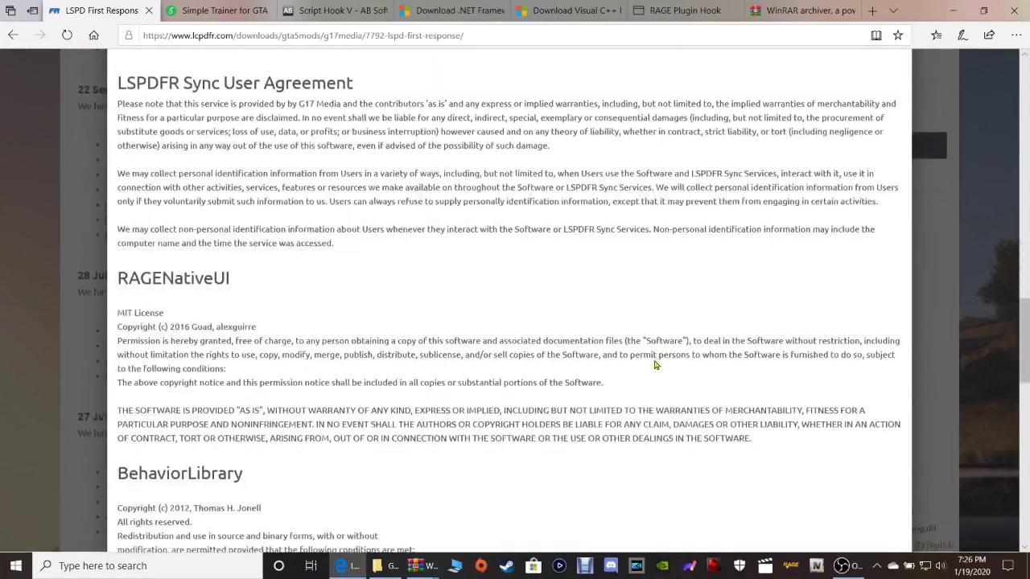
scroll(674, 387, down, 3)
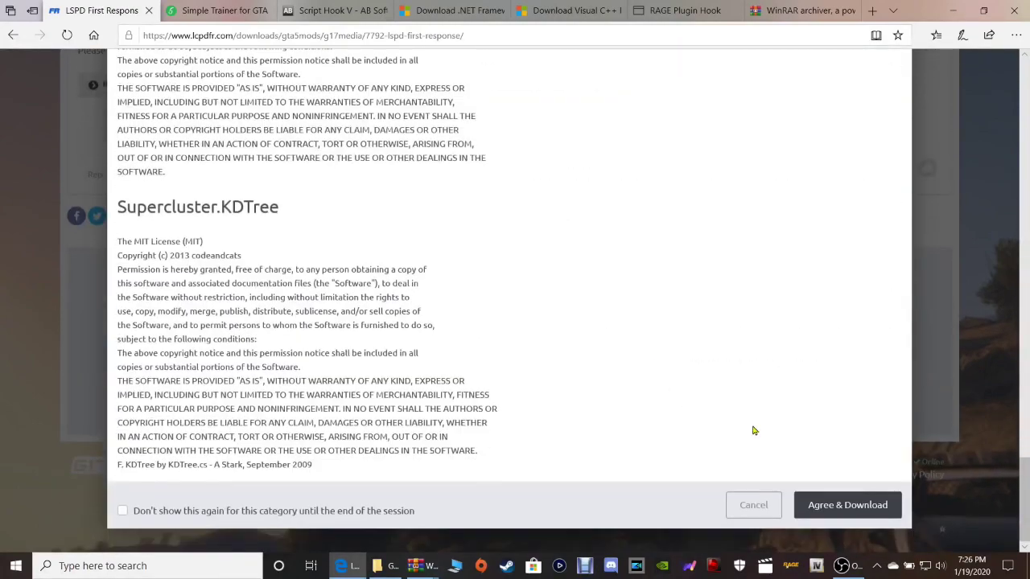
click(831, 509)
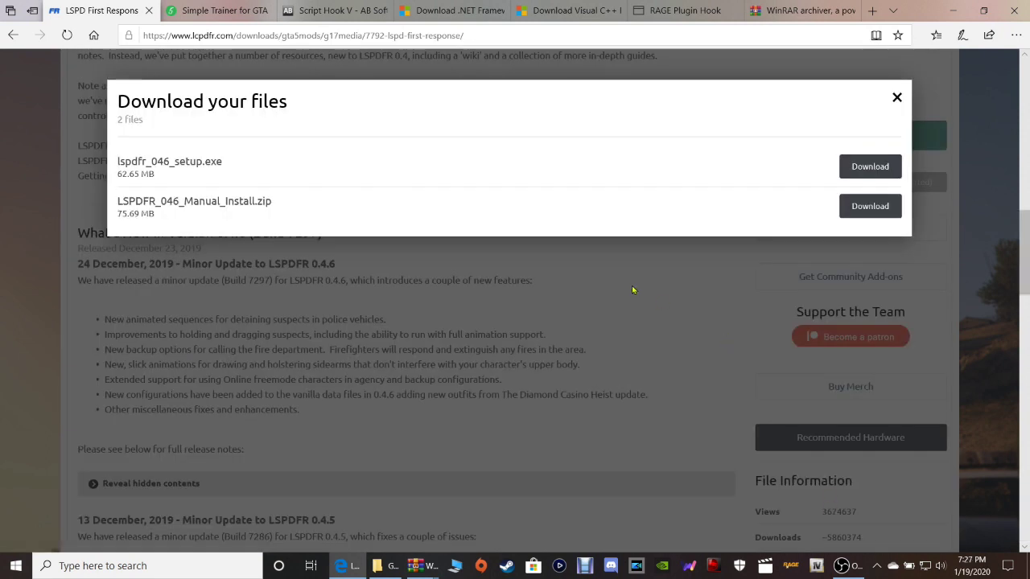
Step: Download LSPDFR_046_Manual_Install.zip instead of the setup executable and dismiss the site's notification request
drag(273, 205, 122, 200)
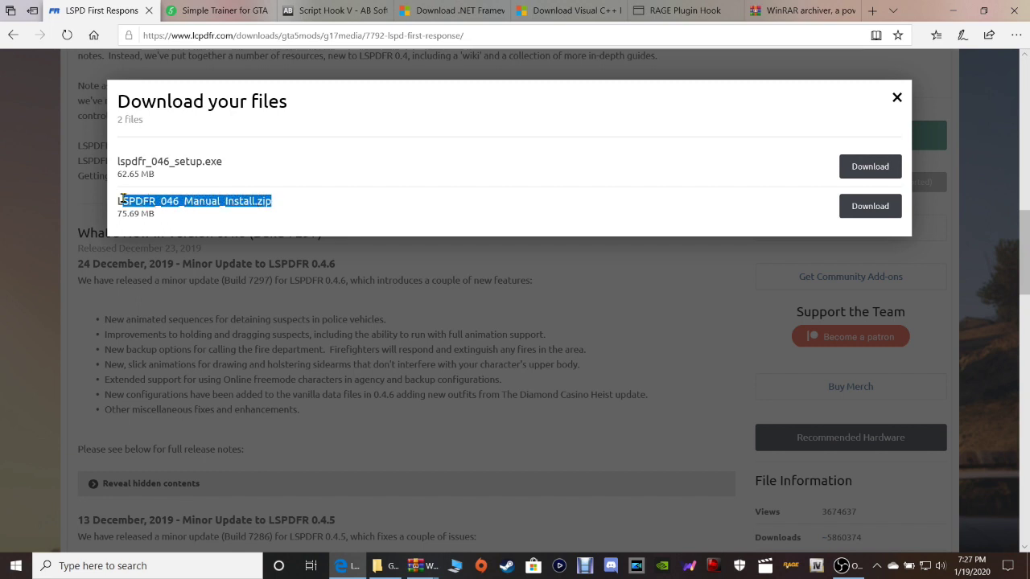
click(302, 209)
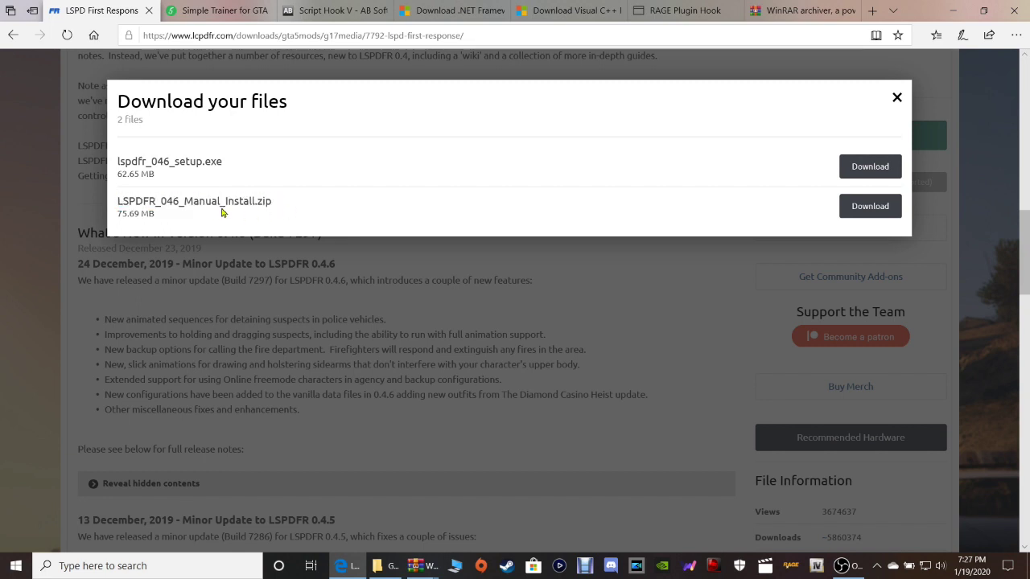
click(867, 211)
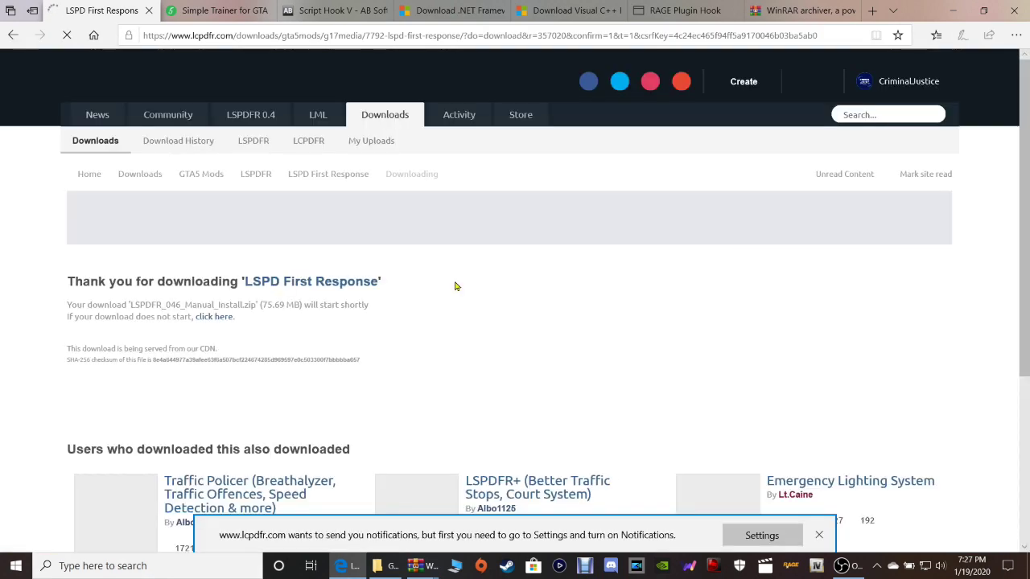
scroll(443, 322, down, 1)
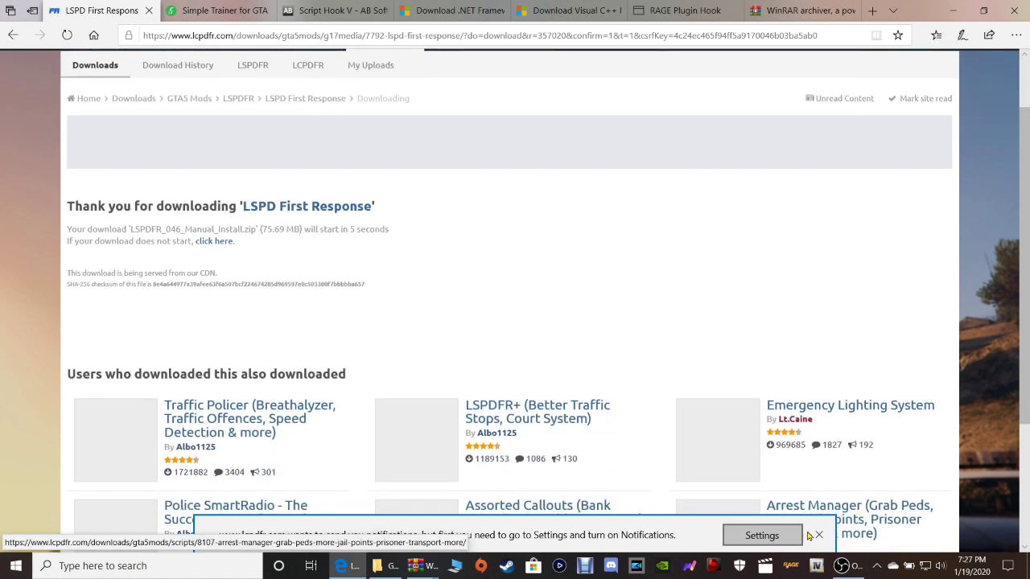
click(818, 536)
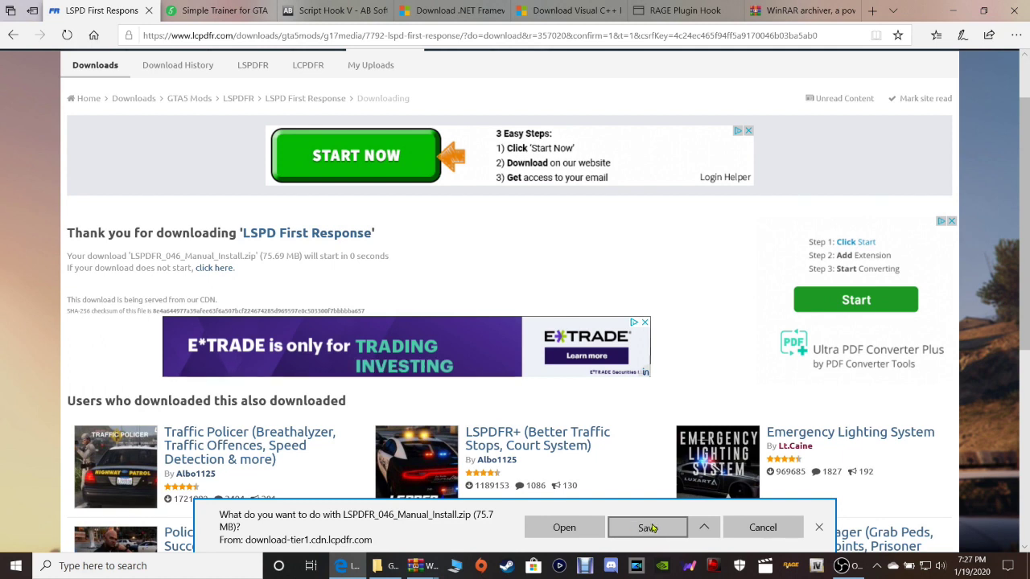
Step: Try to save LSPDFR_046_Manual_Install to the Desktop, cancel the download, and close the LSPDFR page
click(703, 528)
click(673, 508)
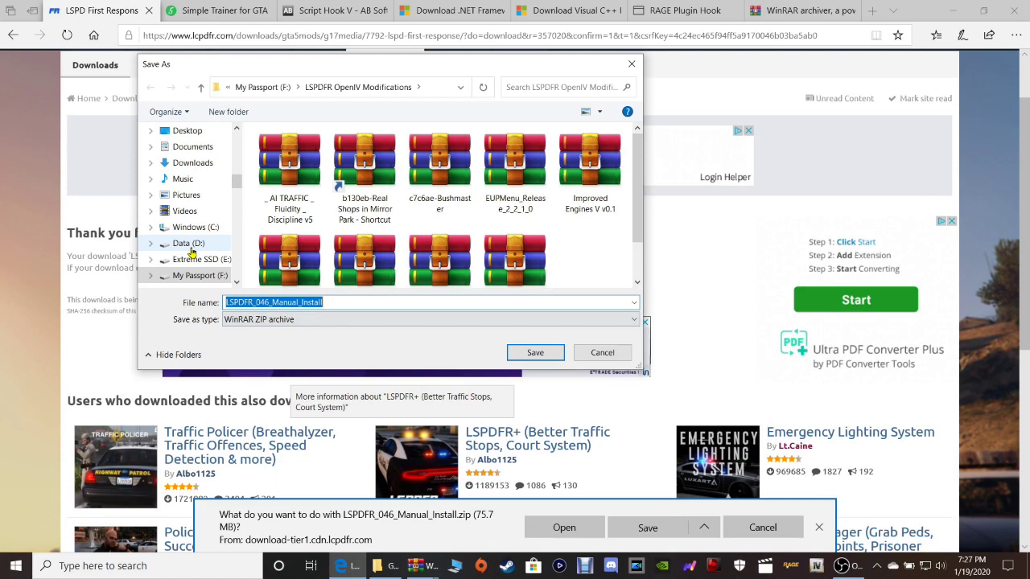
scroll(192, 252, up, 2)
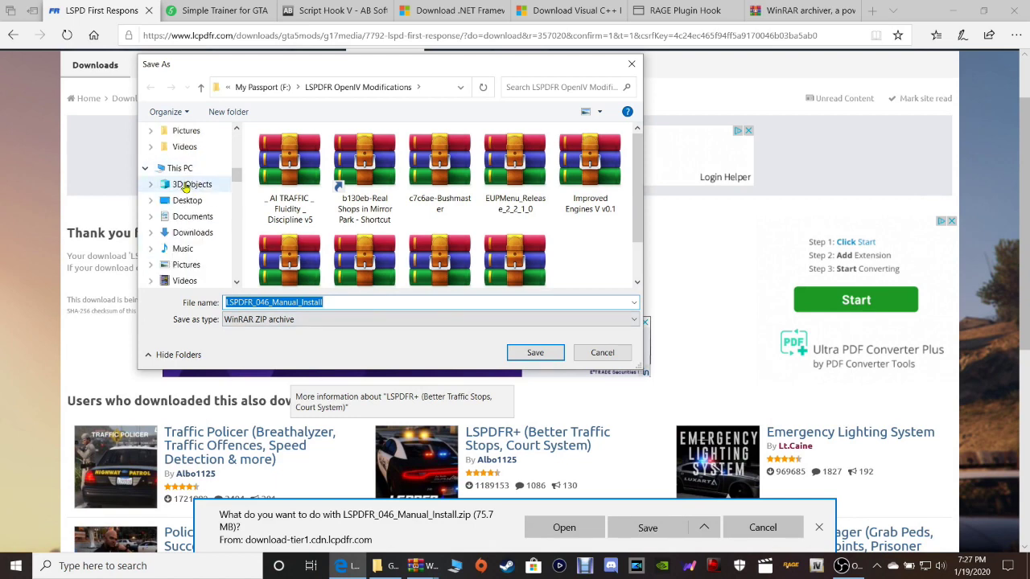
click(183, 201)
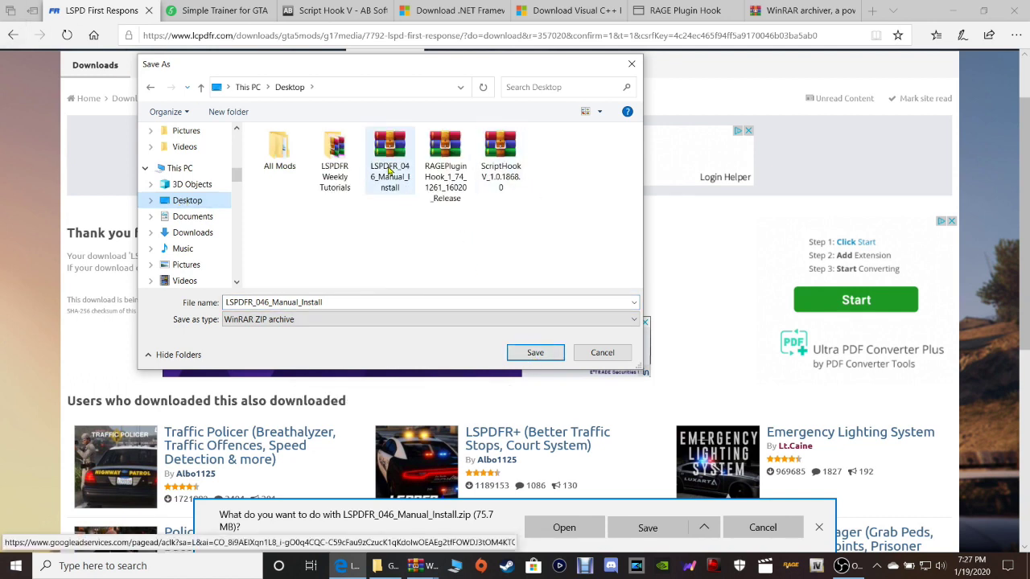
click(605, 354)
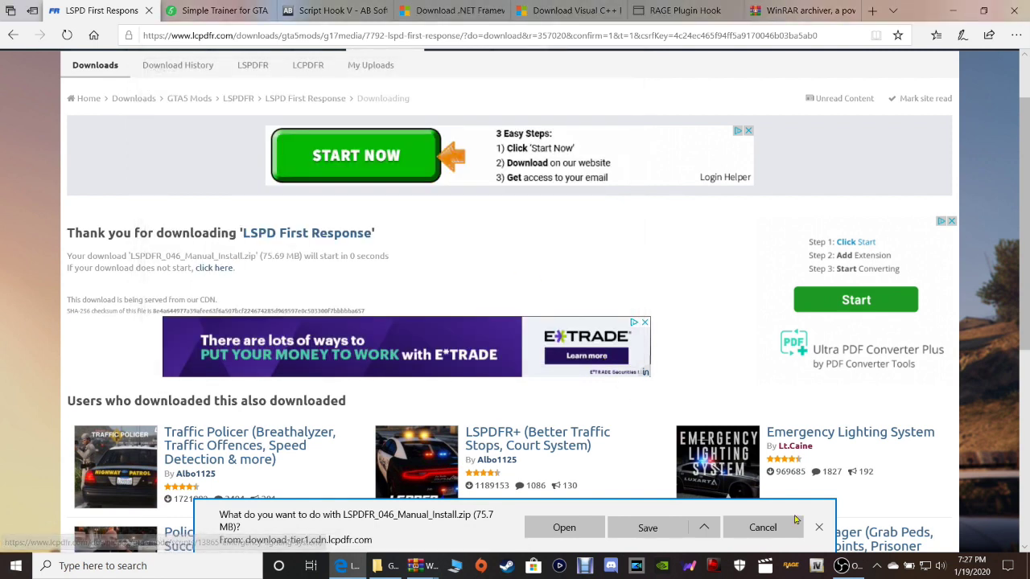
click(762, 527)
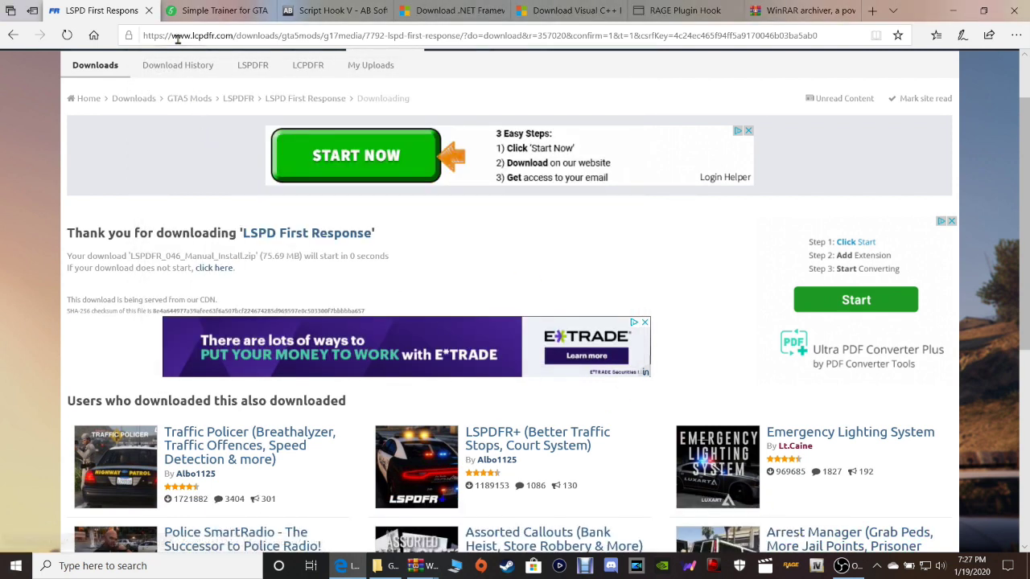
click(148, 10)
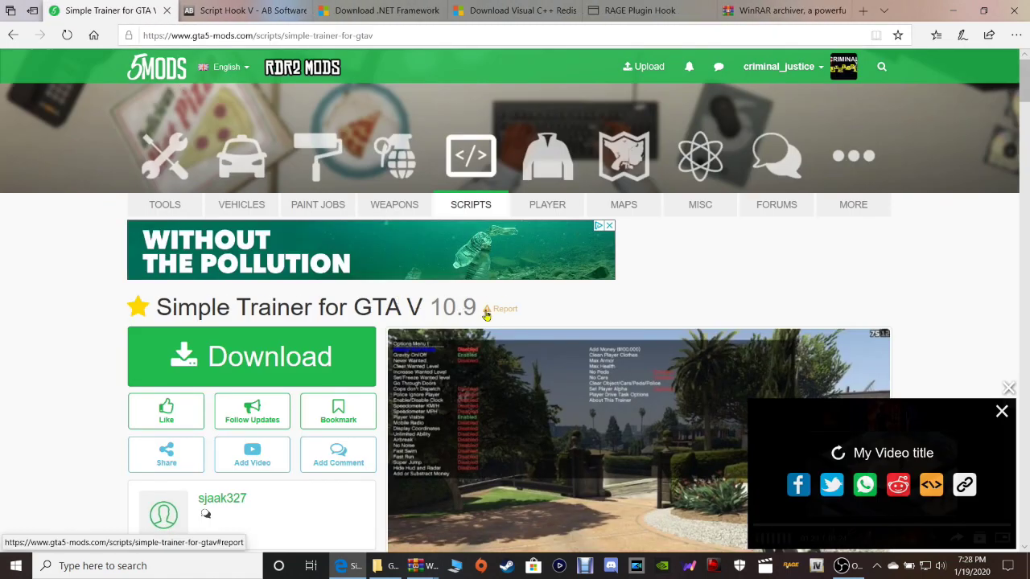
Step: Try to download Simple Trainer for GTA V 10.9 and close the page it redirects to
scroll(482, 311, down, 1)
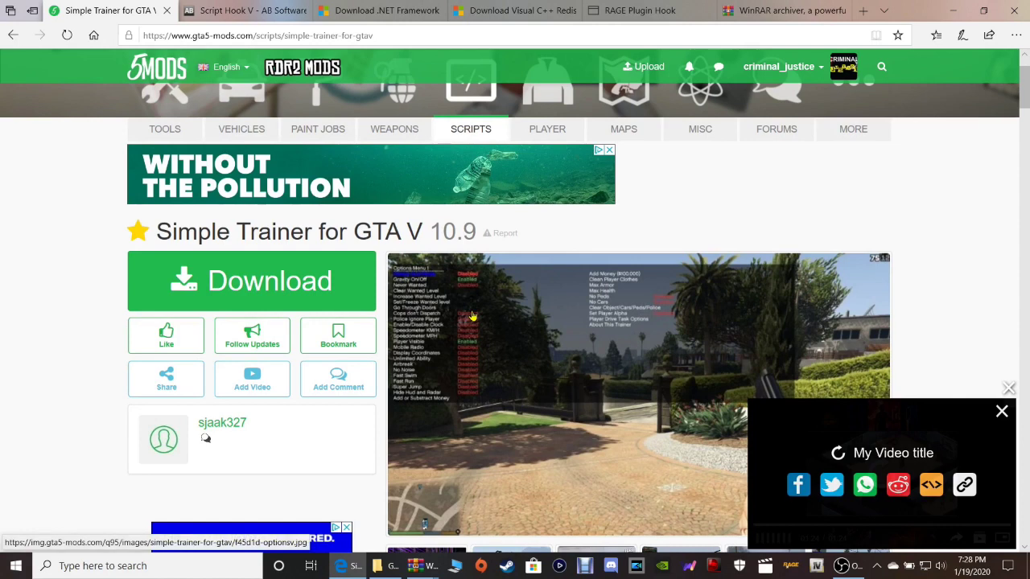
click(293, 289)
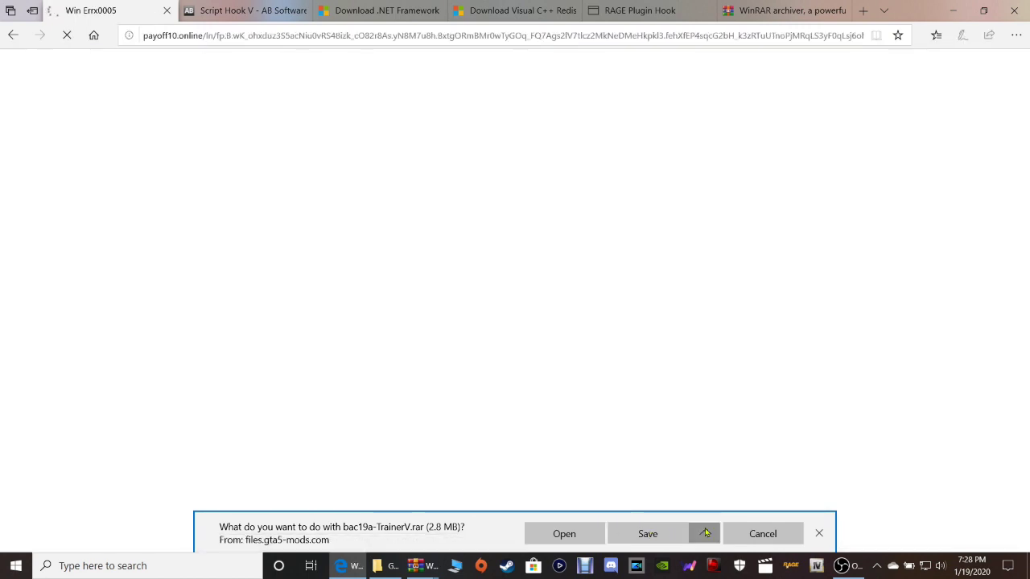
click(704, 531)
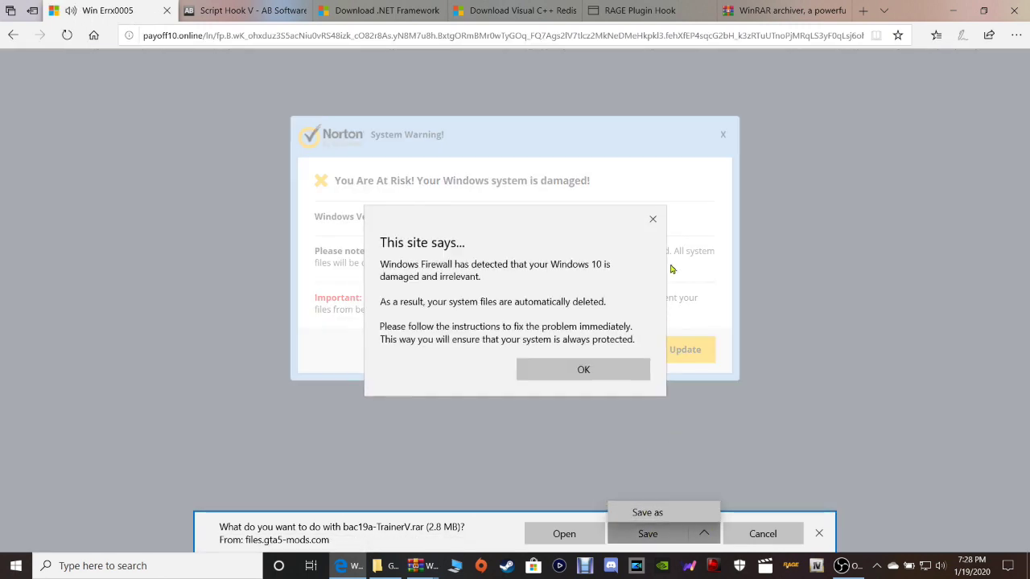
click(167, 12)
click(168, 11)
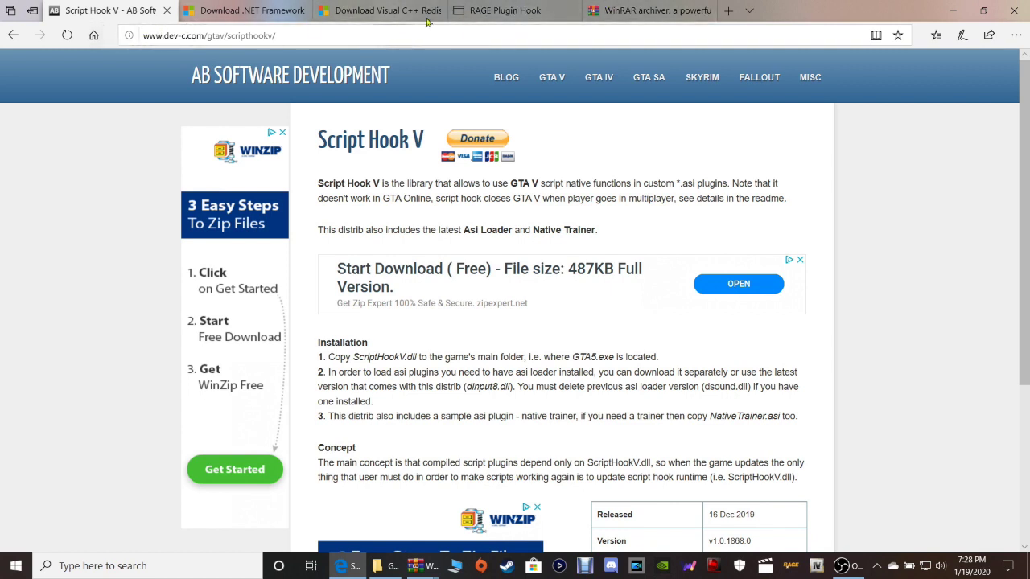
Step: Search Google in a new tab for "simple trainer for gta v" and open its GTA5-Mods page
click(727, 11)
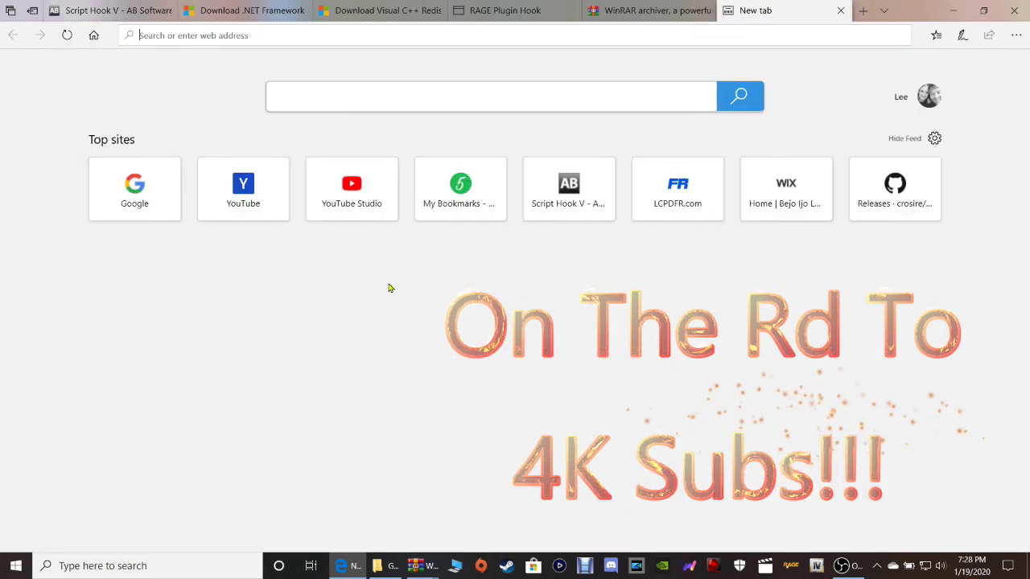
click(112, 192)
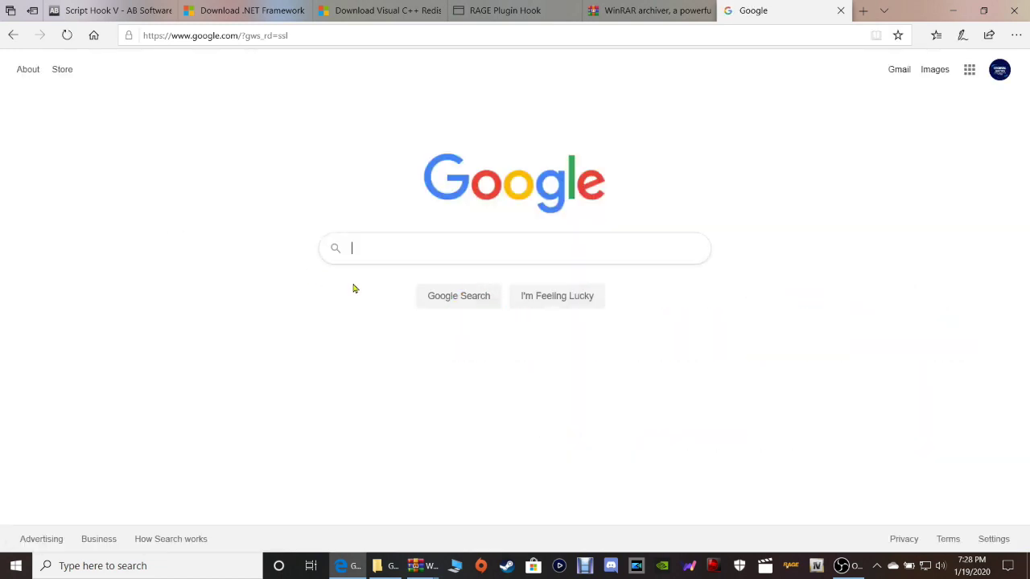
click(387, 252)
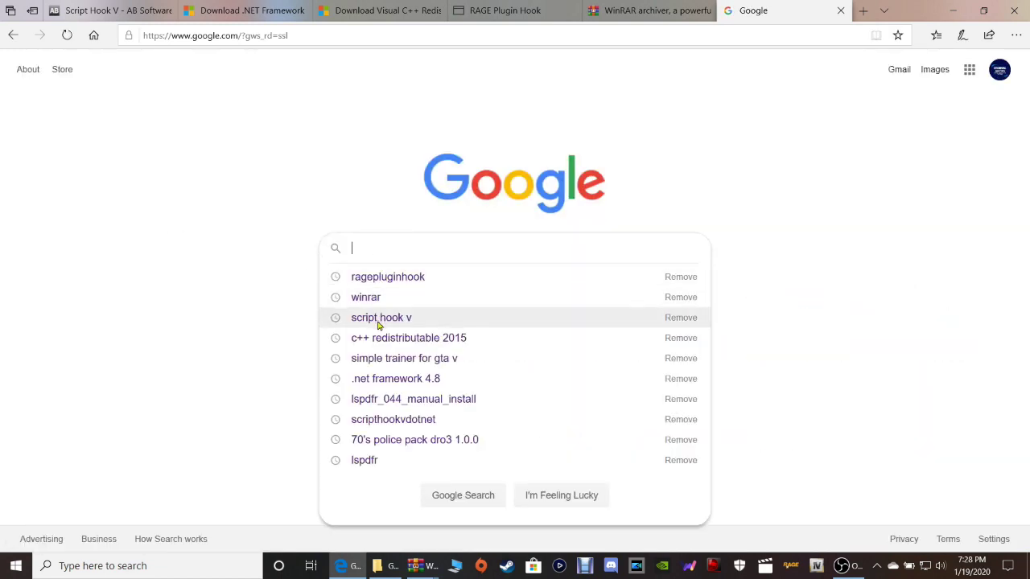
click(380, 362)
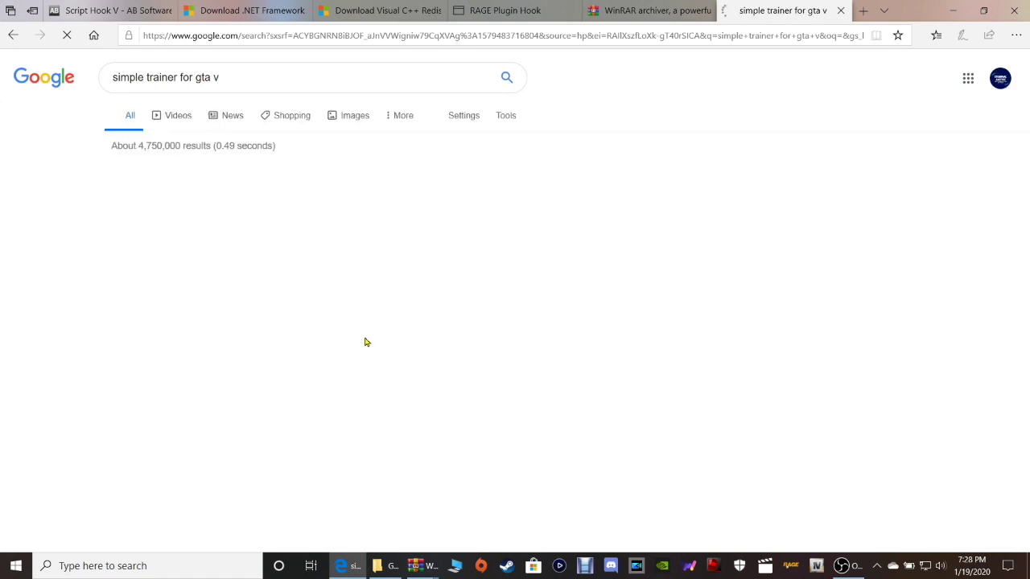
click(192, 175)
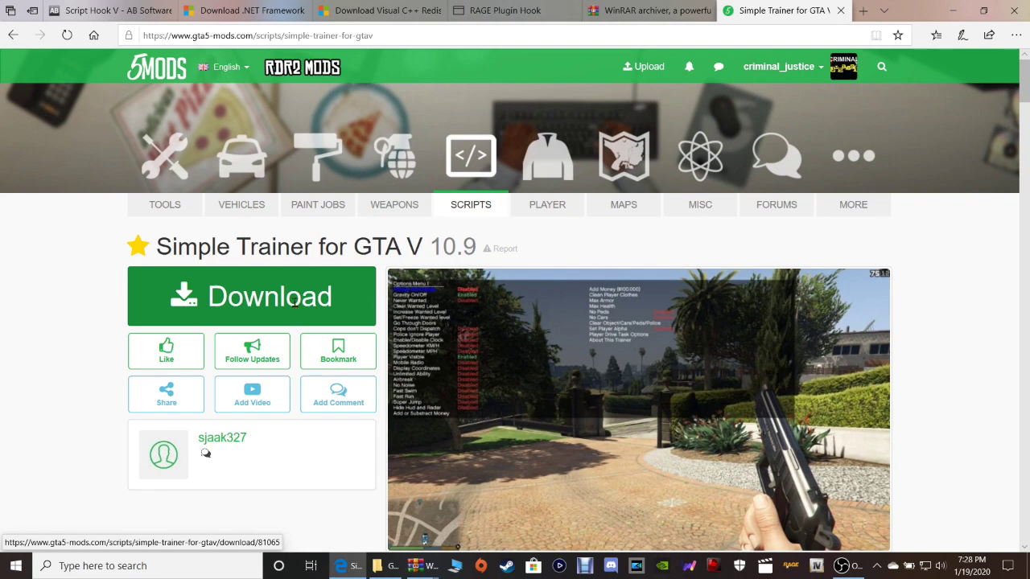
Step: Start the bac19a-TrainerV.rar download, cancel it, and return to the Script Hook V page
click(291, 354)
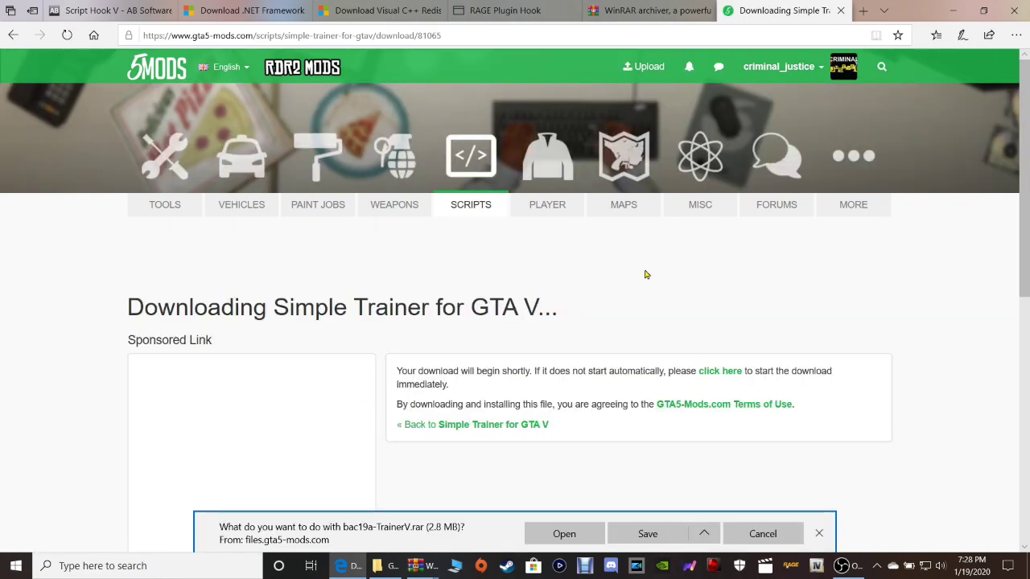
scroll(627, 395, down, 2)
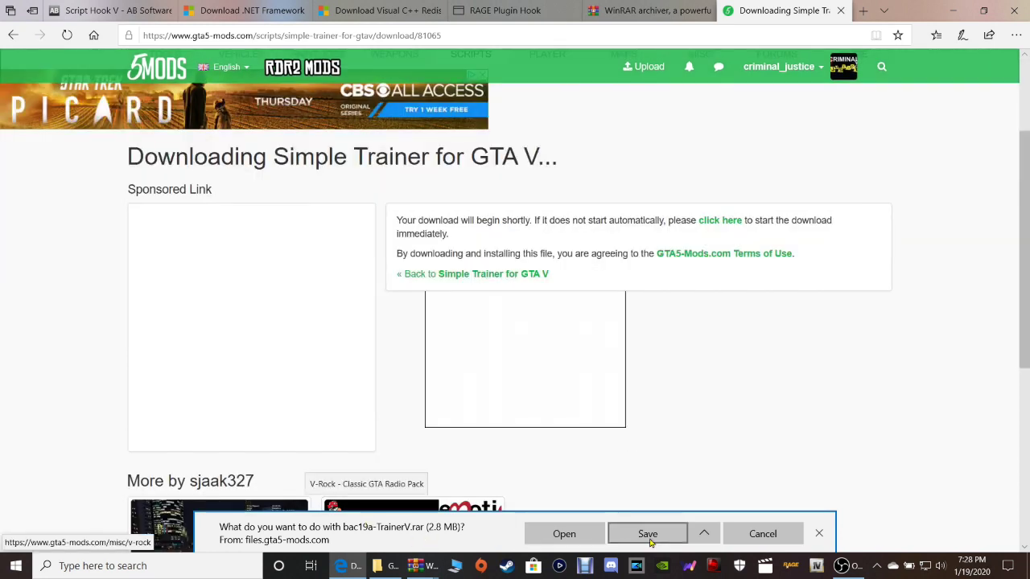
click(703, 533)
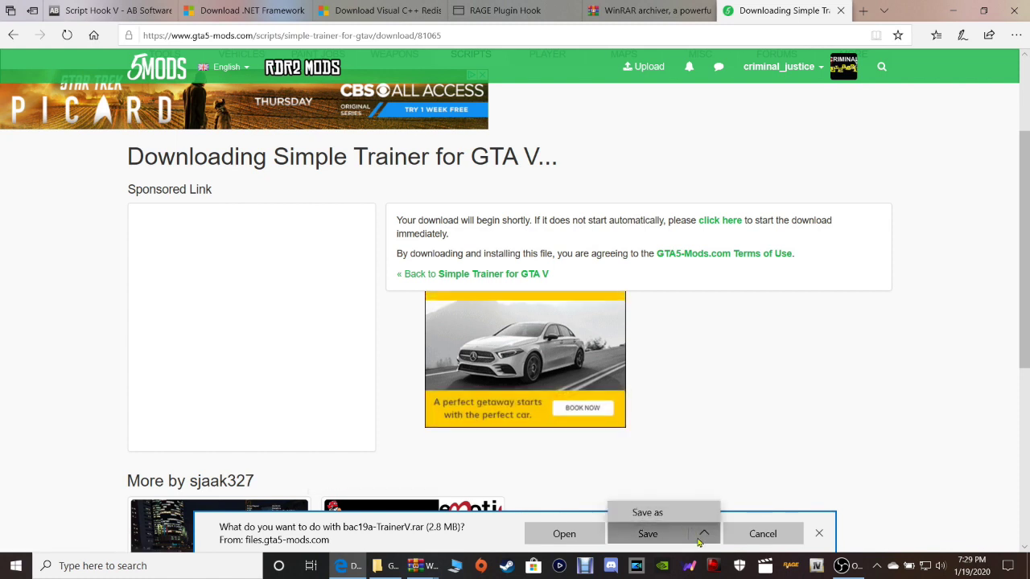
click(701, 539)
click(730, 531)
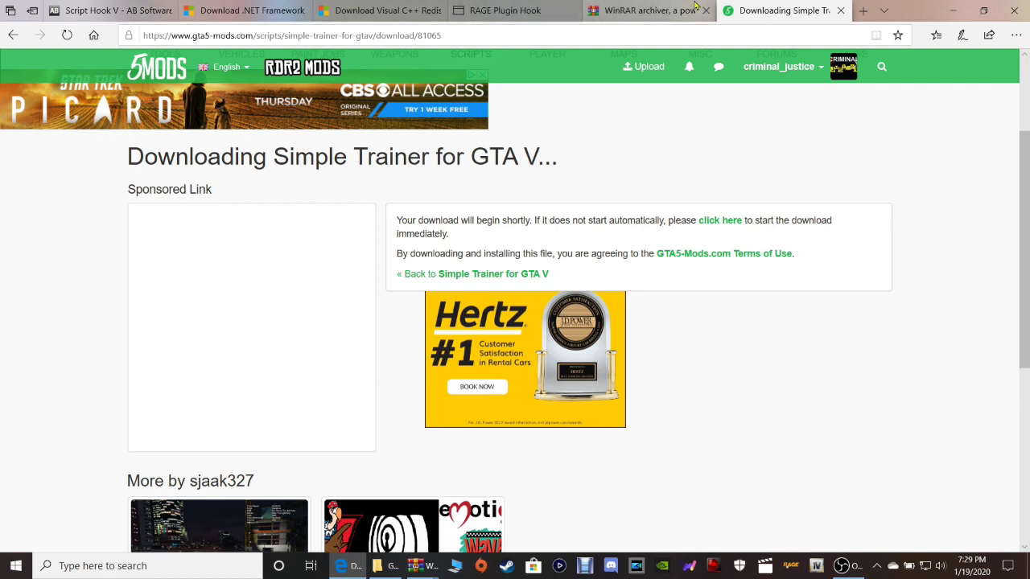
click(841, 12)
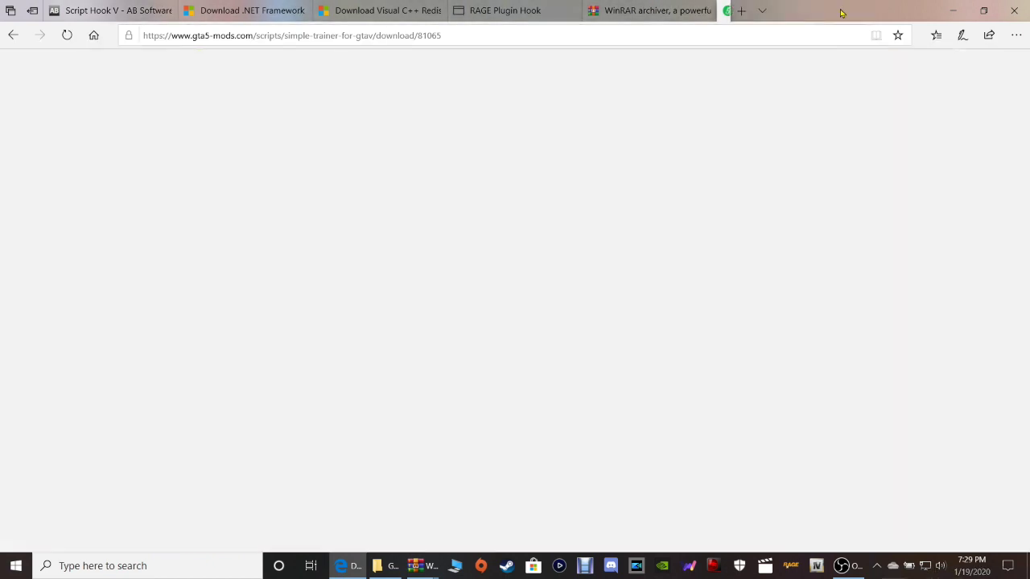
click(115, 8)
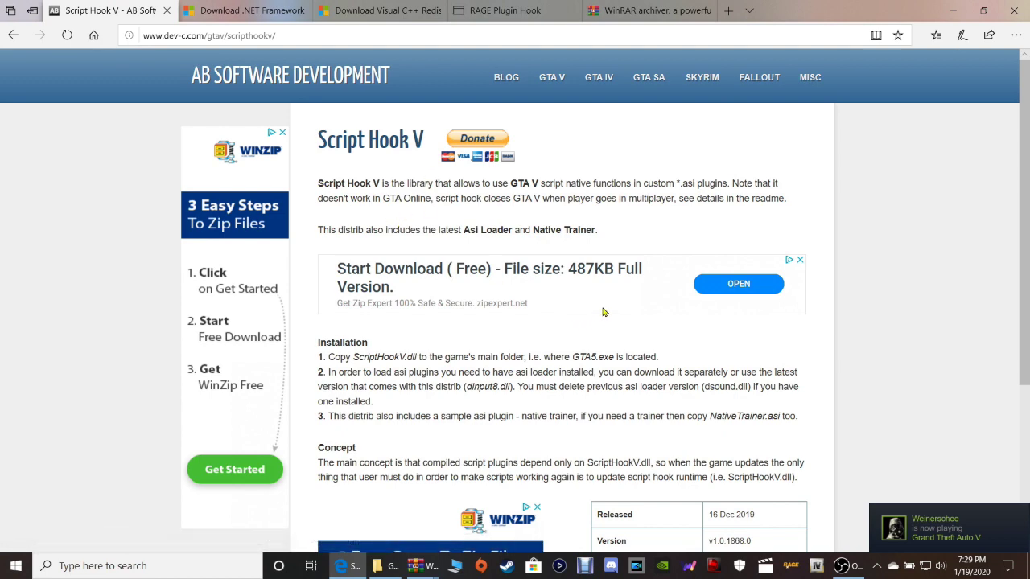
Step: Start the ScriptHookV_1.0.1868.0.zip download, cancel it, and close the Script Hook V page
scroll(604, 312, down, 3)
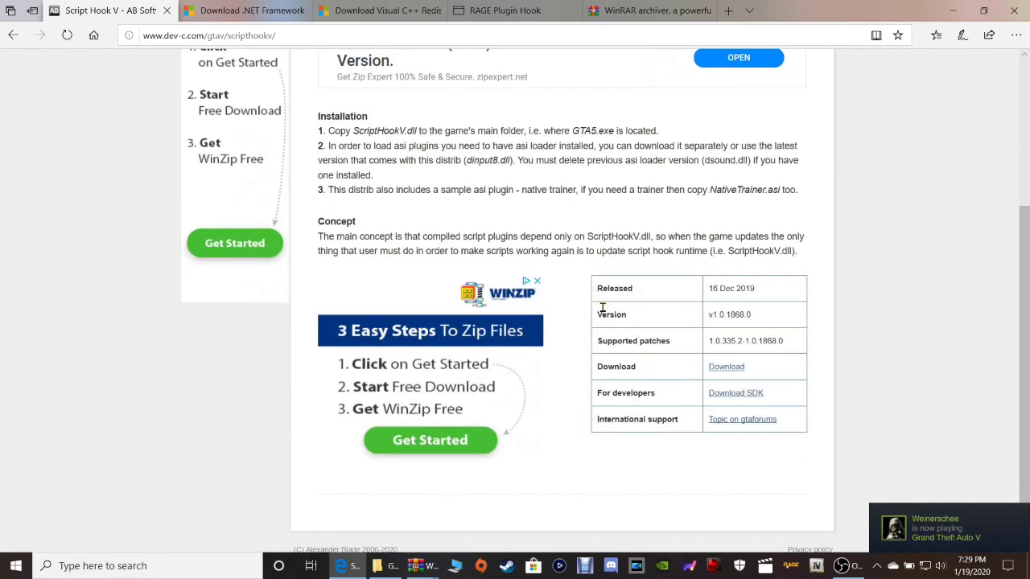
click(726, 367)
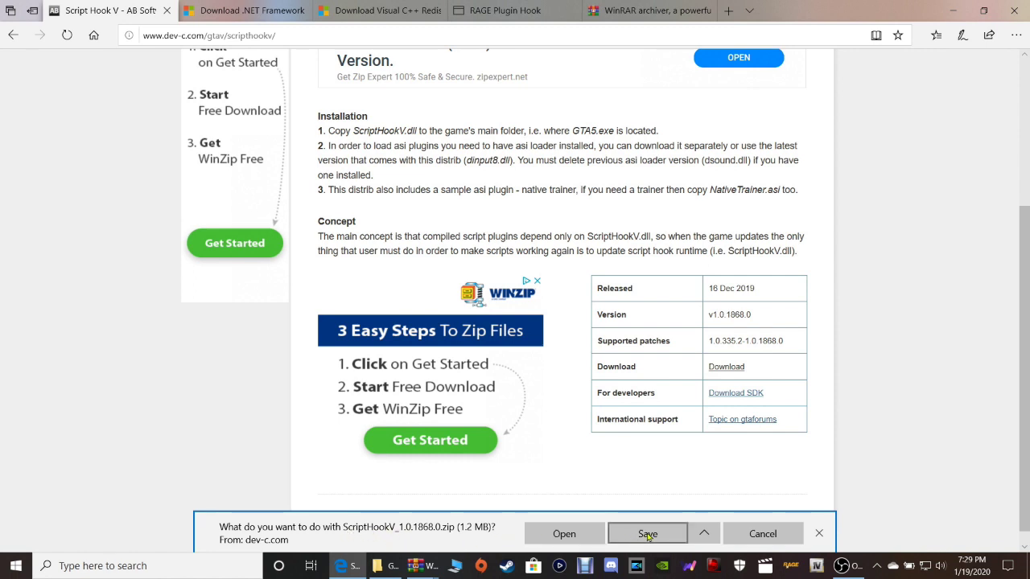
click(704, 533)
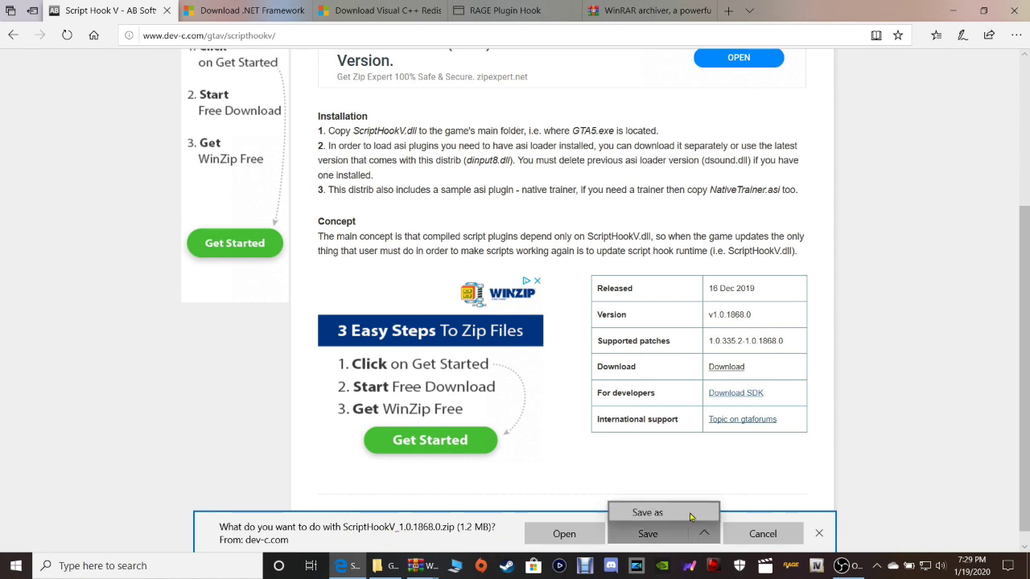
click(758, 494)
click(751, 534)
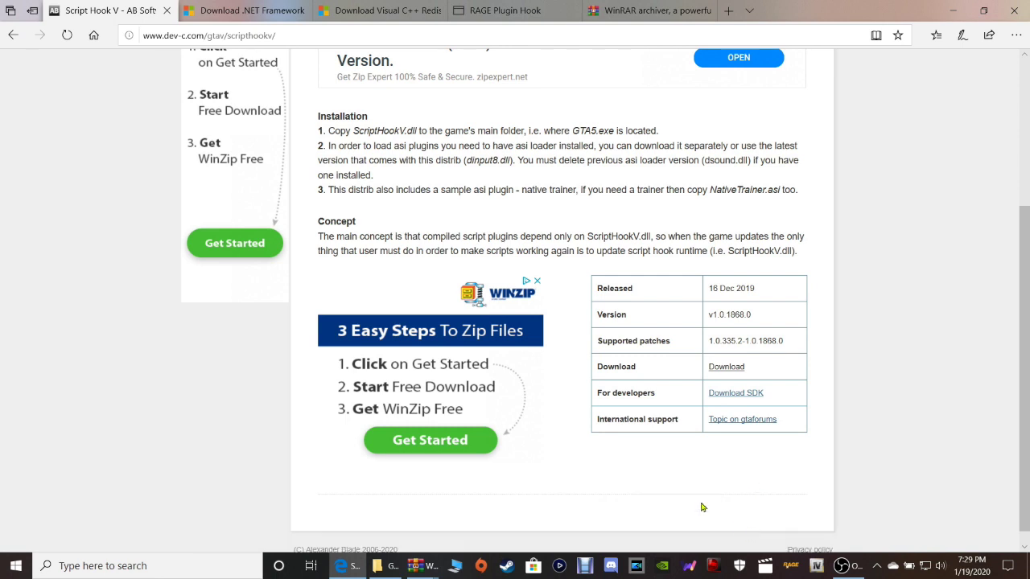
click(166, 12)
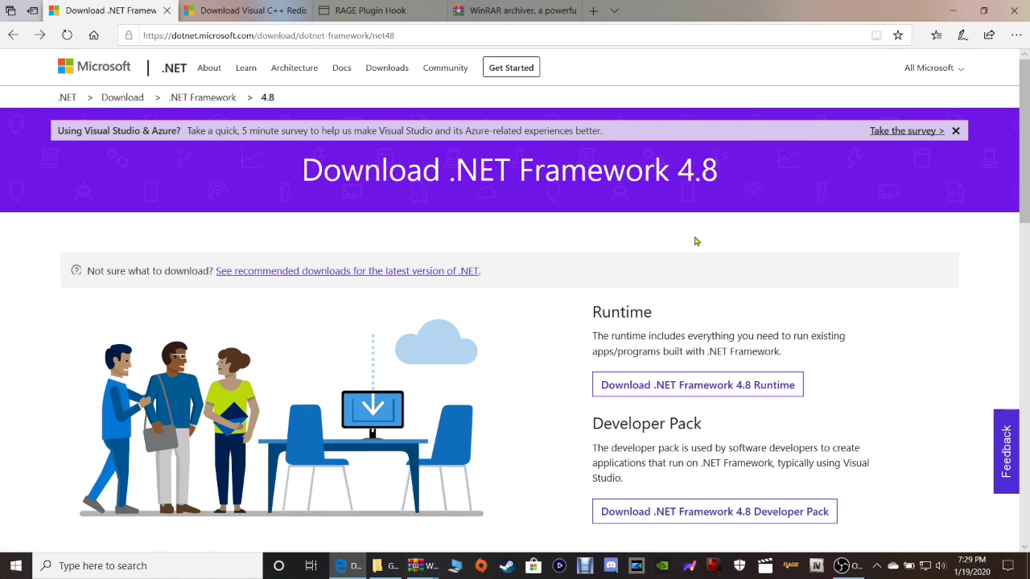
Step: Start the .NET Framework 4.8 Runtime download (ndp48-web.exe), cancel it, and close its page
scroll(696, 241, down, 2)
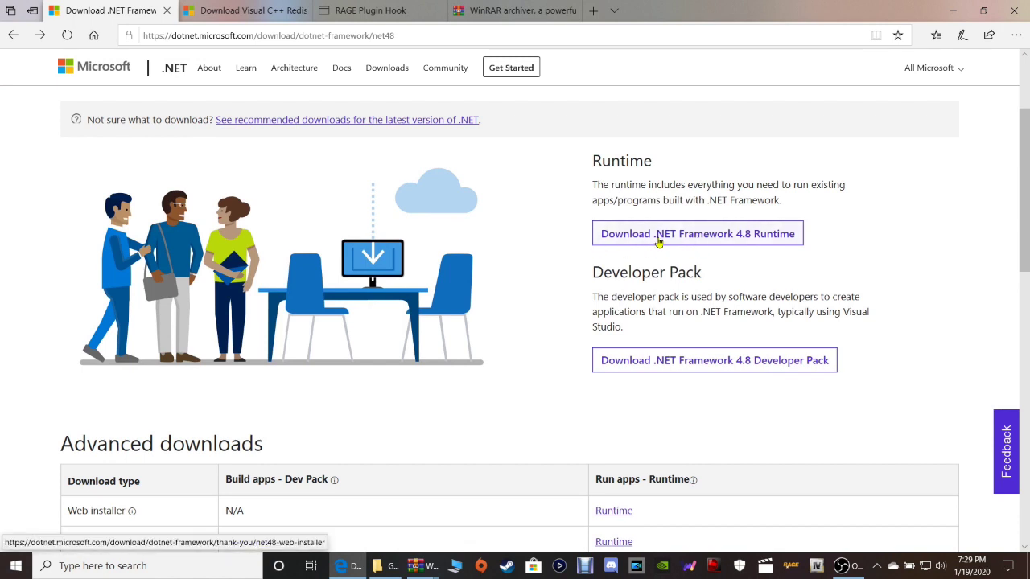
click(762, 241)
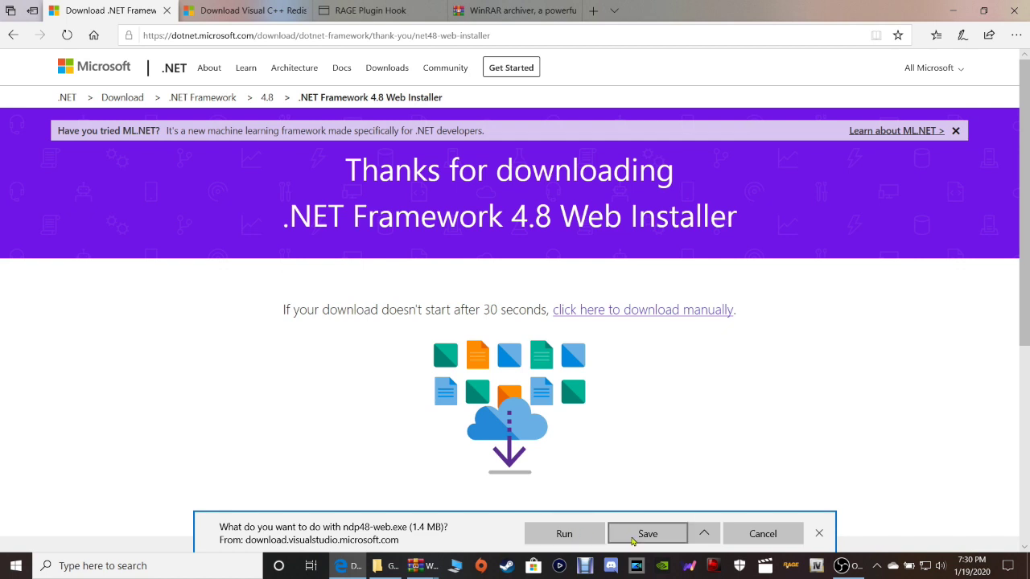
click(733, 538)
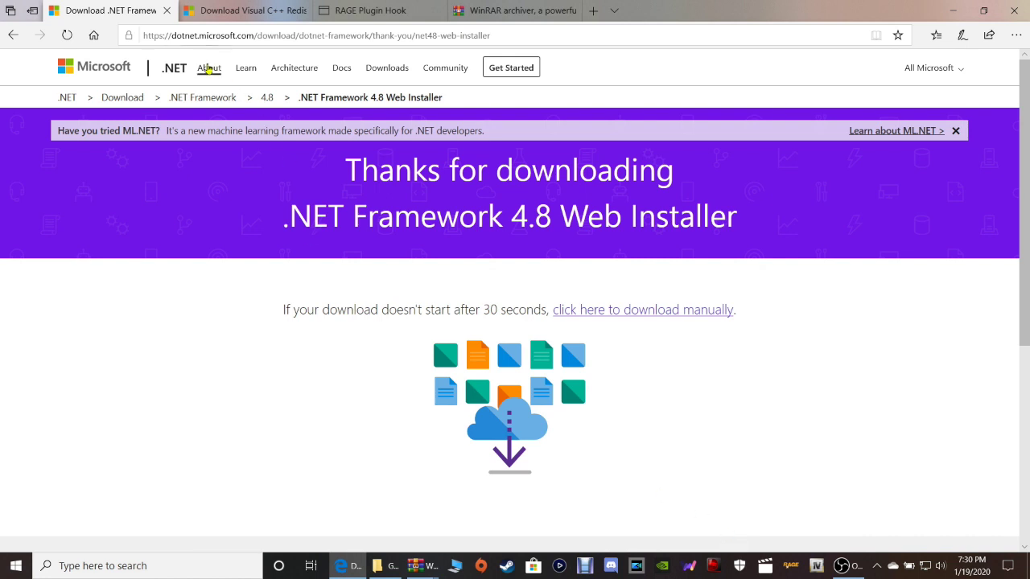
click(166, 10)
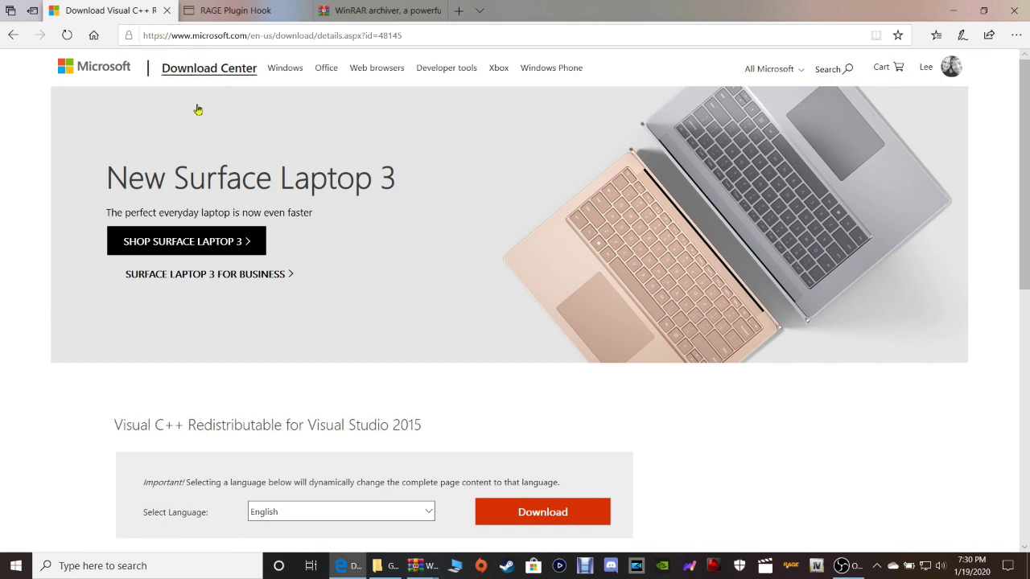
Step: Start downloading both Visual C++ Redistributable 2015 files, vc_redist.x64.exe and vc_redist.x86.exe, cancel both, and close the page
scroll(476, 276, down, 3)
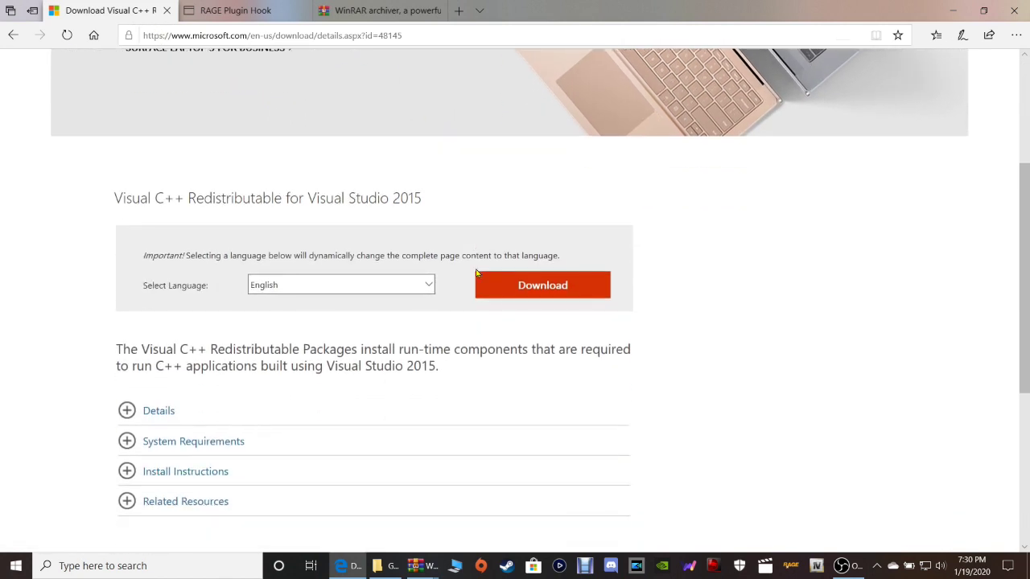
scroll(476, 274, down, 1)
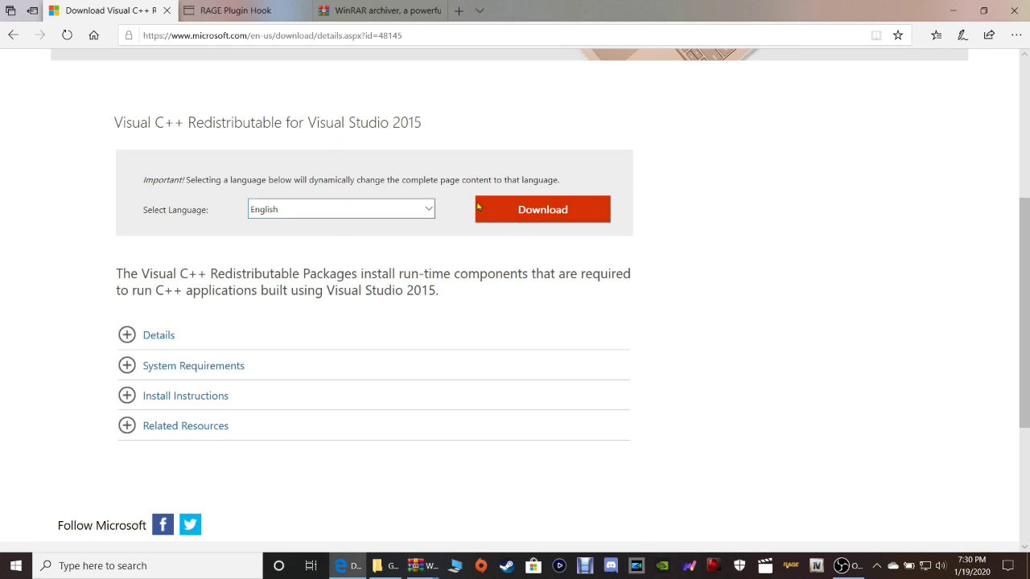
click(529, 209)
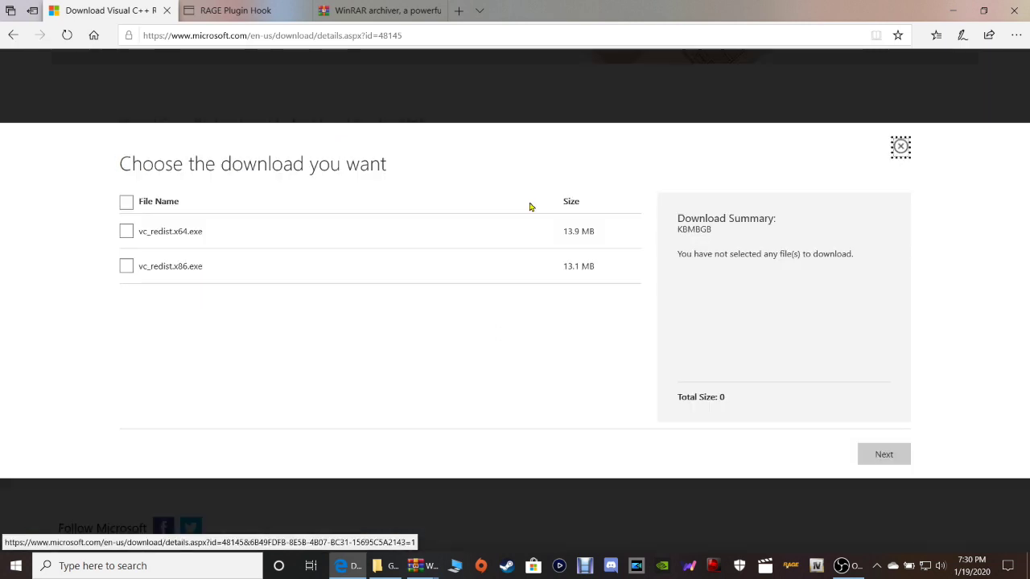
click(126, 204)
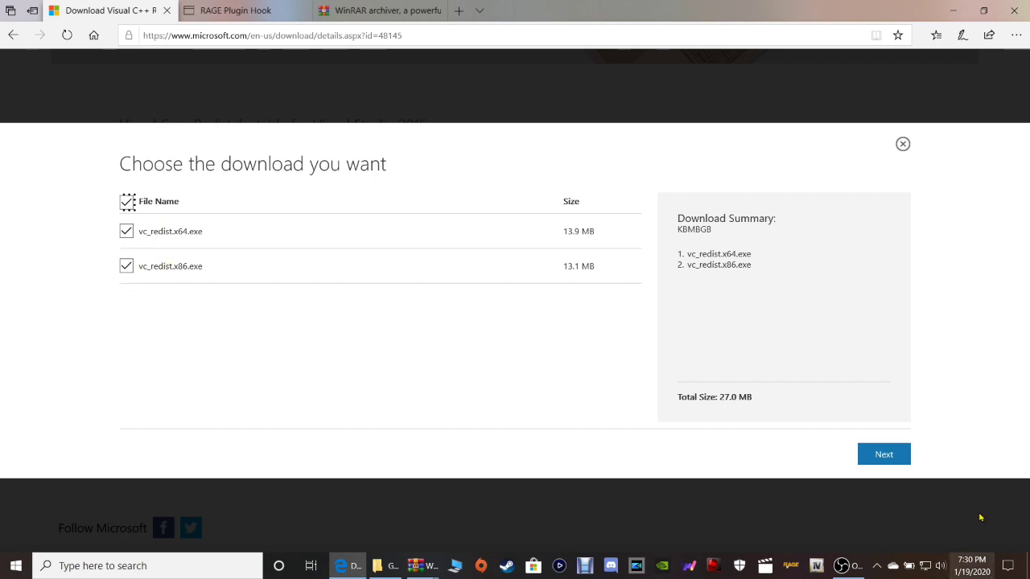
click(881, 449)
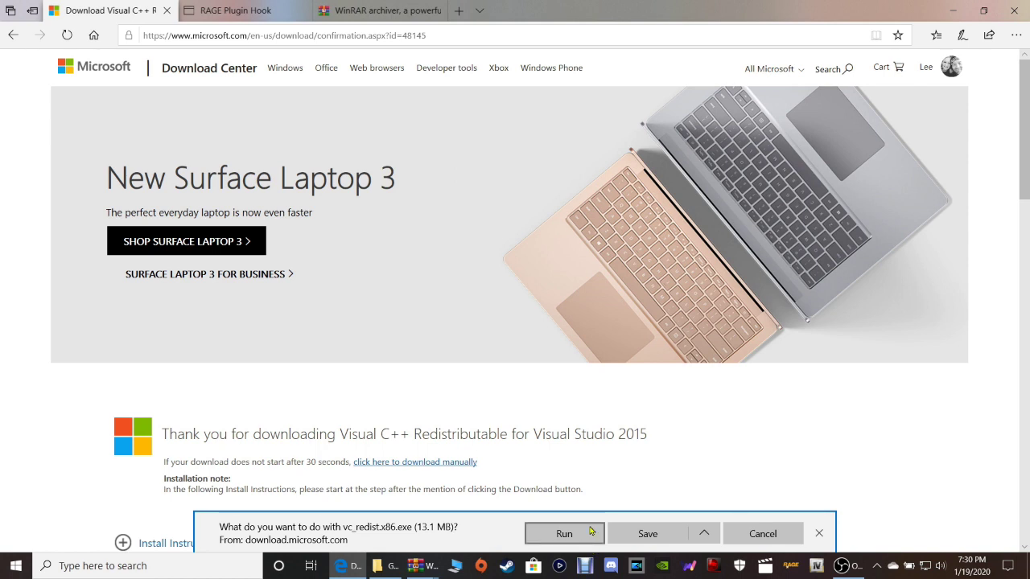
click(744, 531)
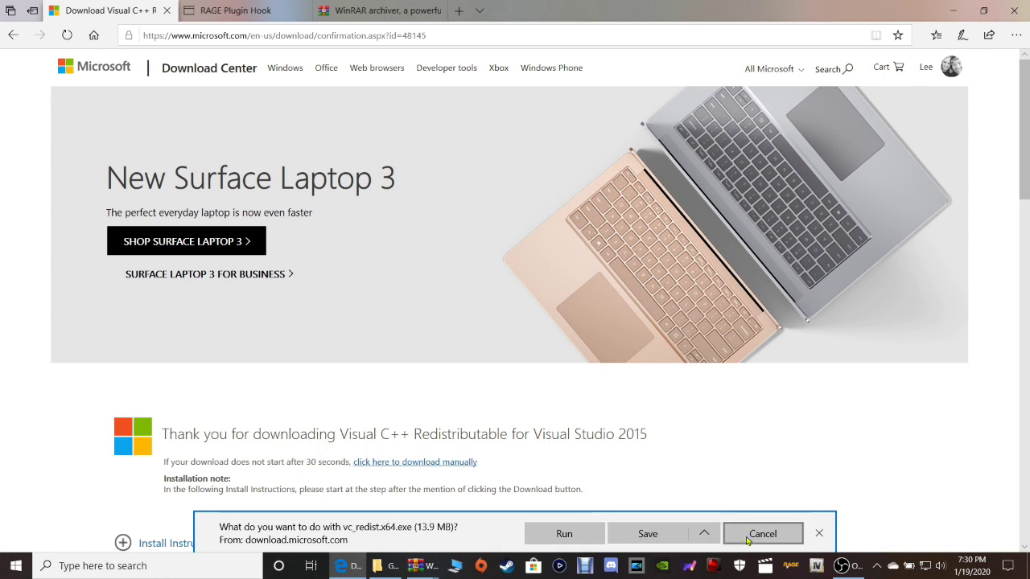
click(757, 533)
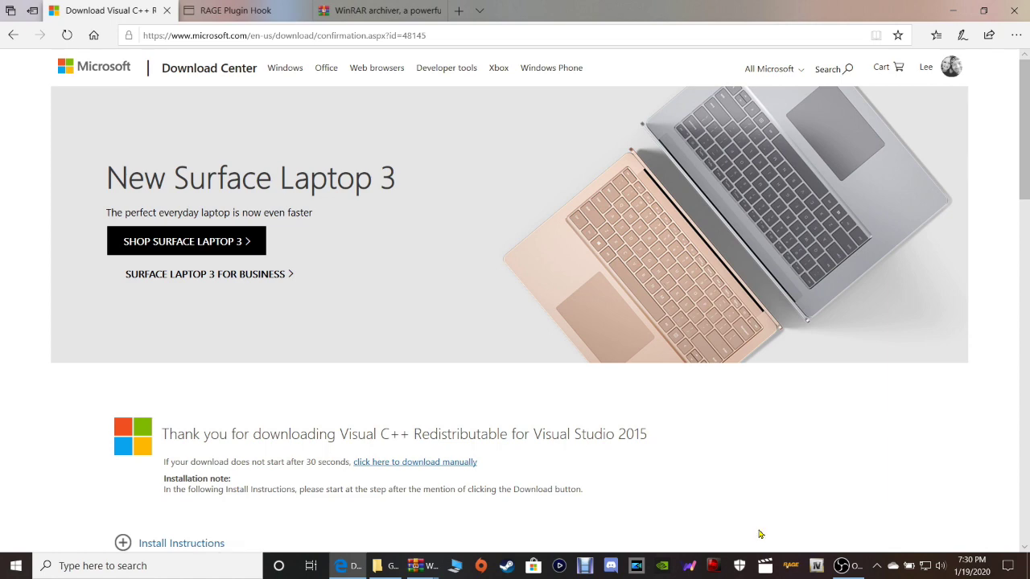
click(165, 10)
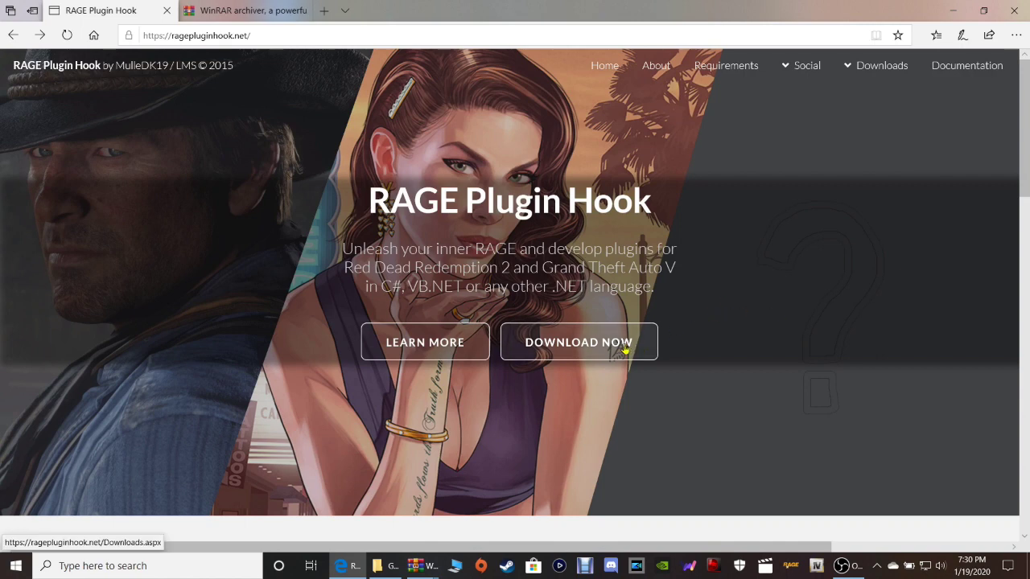
Step: Start the RAGE Plugin Hook 1.74.1261.16020 download for Grand Theft Auto V (Legacy), cancel it, and close the page
click(580, 350)
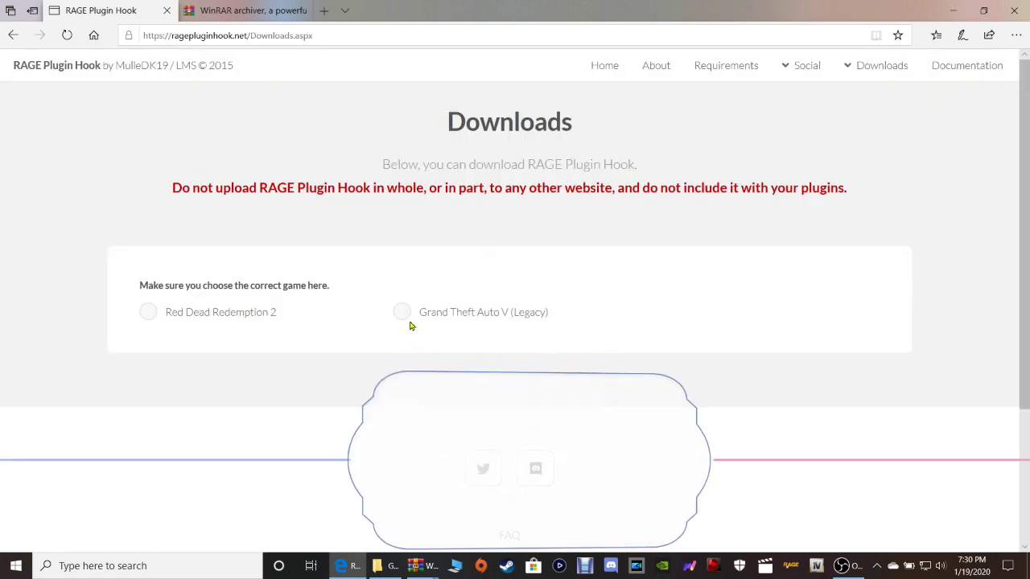
click(405, 316)
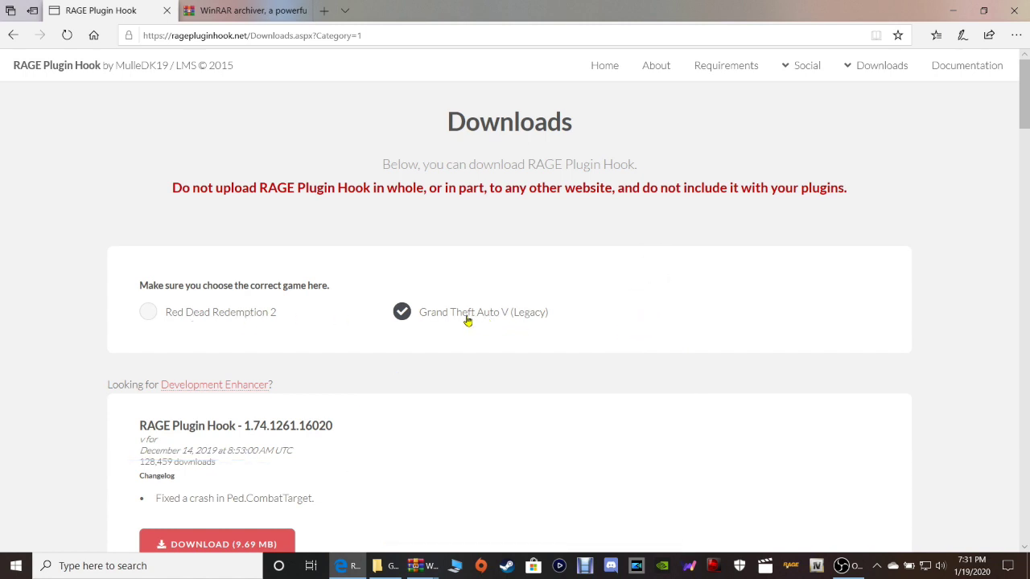
scroll(417, 370, down, 2)
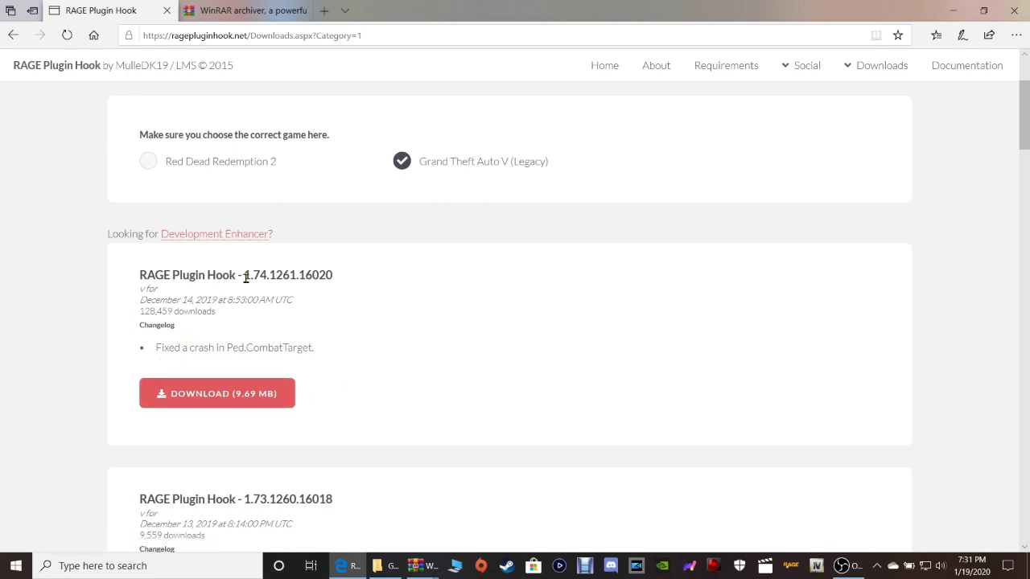
click(226, 393)
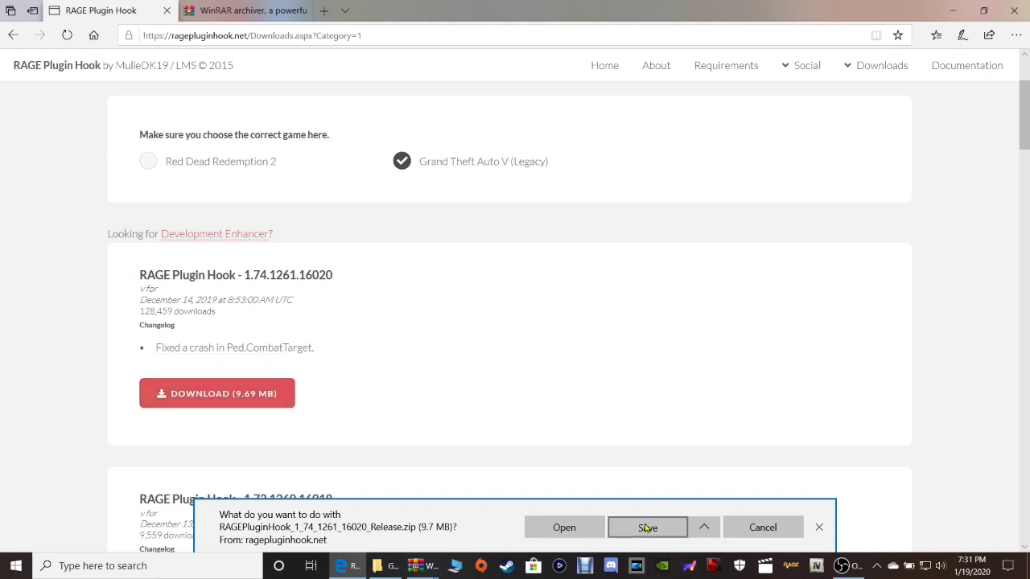
click(703, 527)
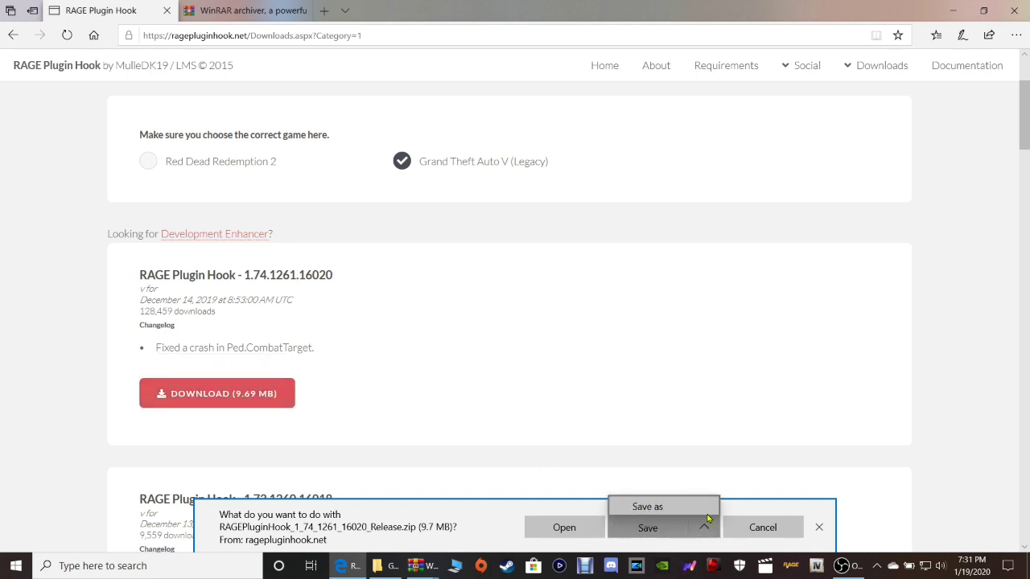
click(763, 528)
click(763, 528)
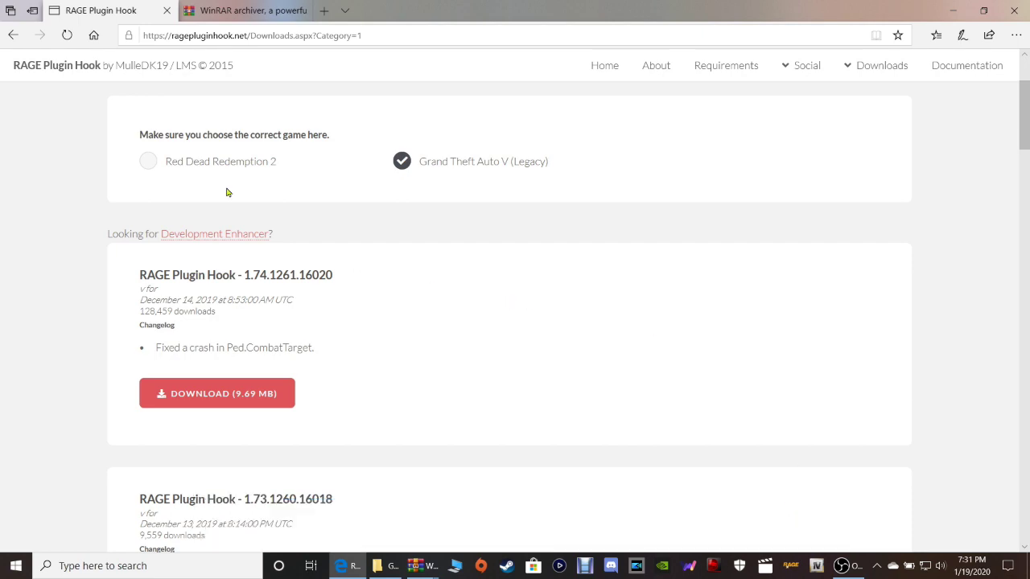
click(166, 11)
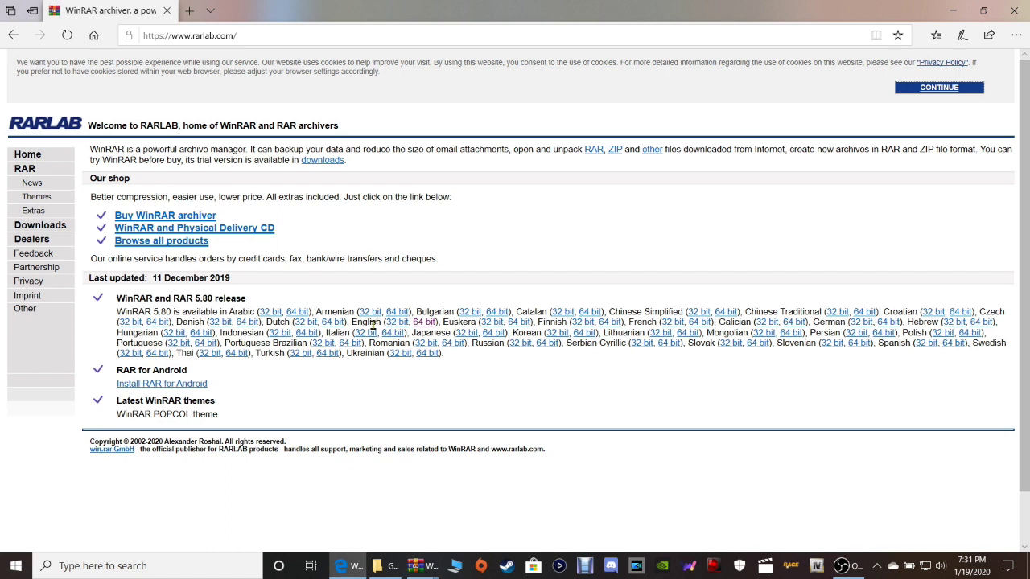
Step: Start the English 64-bit WinRAR 5.80 download (winrar-x64-580.exe), cancel it, and close the browser
drag(383, 321, 346, 322)
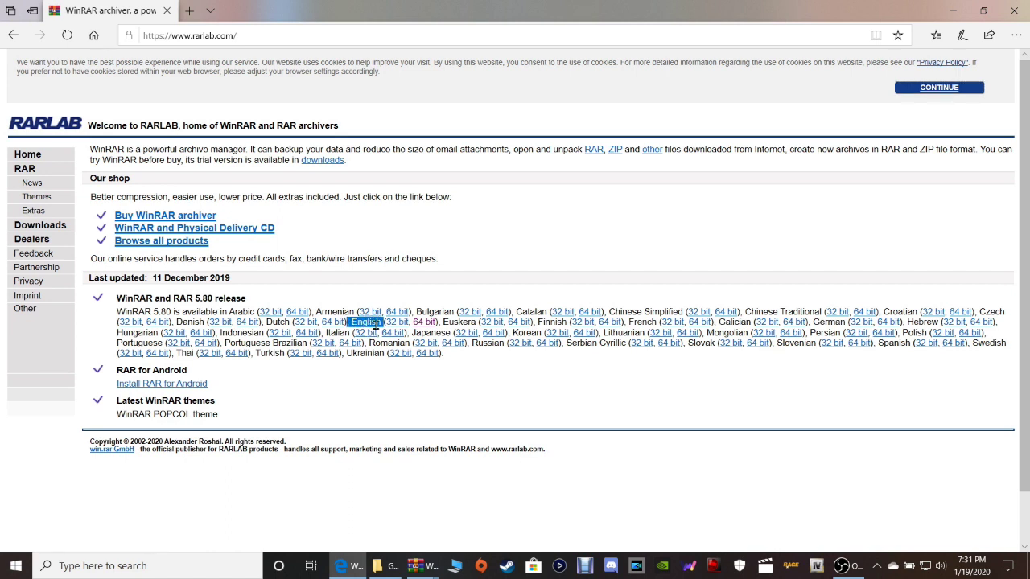
click(426, 325)
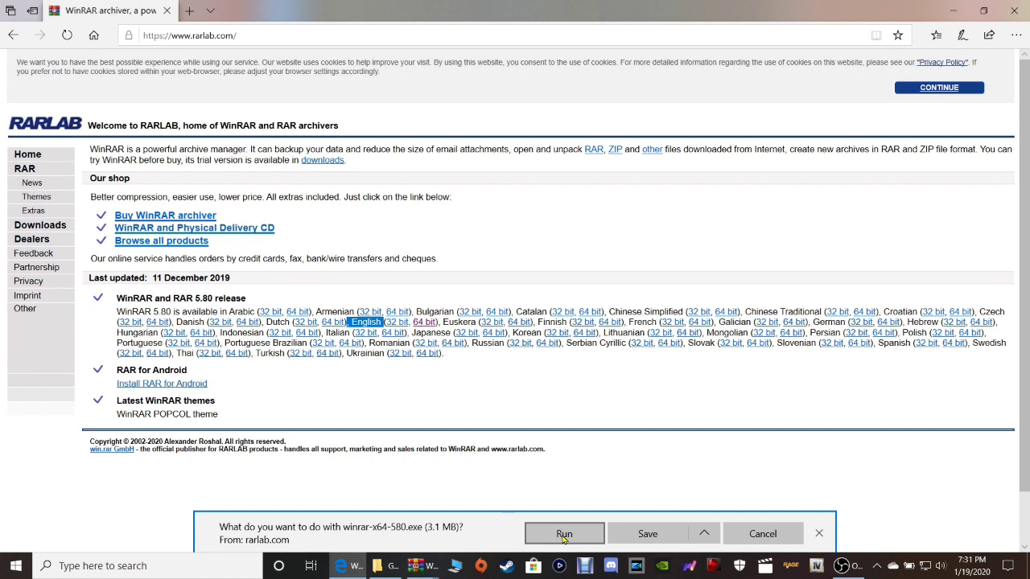
click(771, 540)
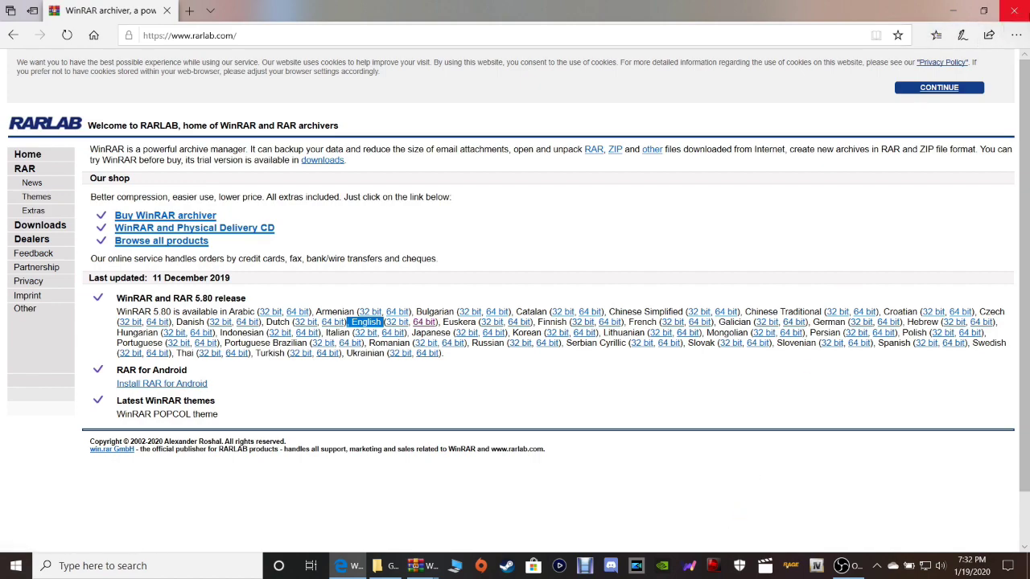
click(1016, 11)
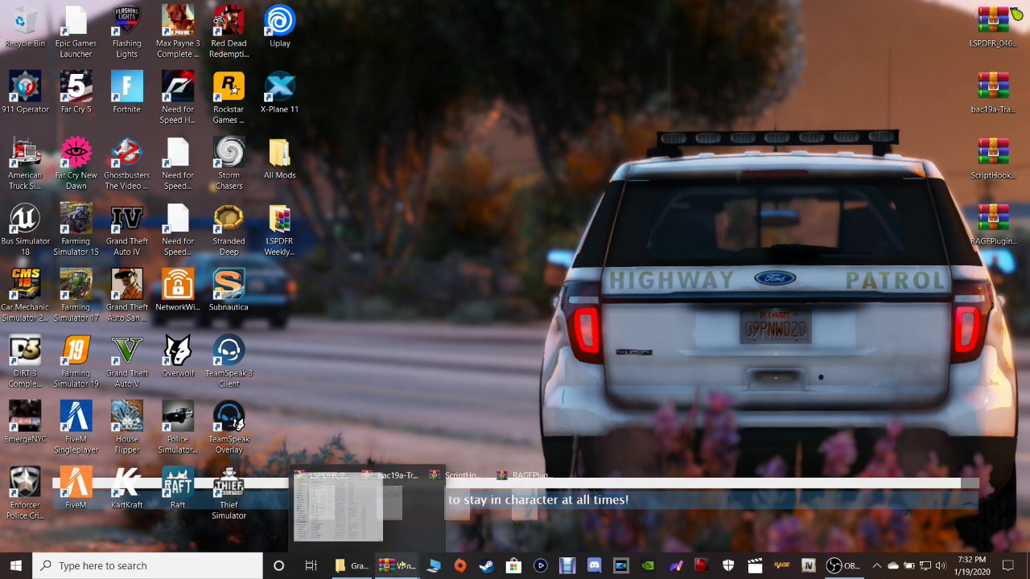
Step: In File Explorer, open SteamLibrary\steamapps\common\Grand Theft Auto V on Samsung_T5 (H:), select its mods folder, and return to the common folder
click(434, 565)
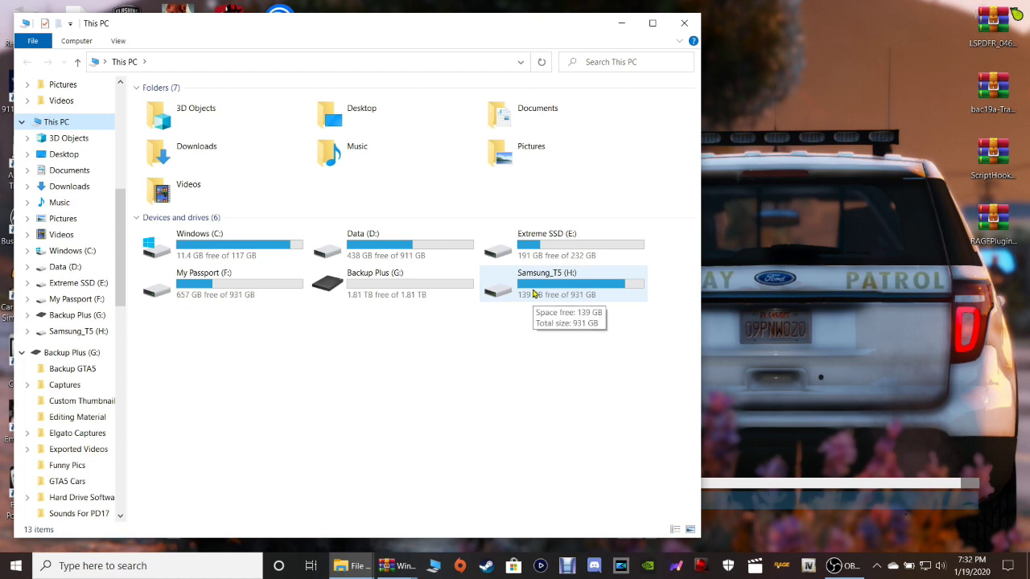
double_click(542, 290)
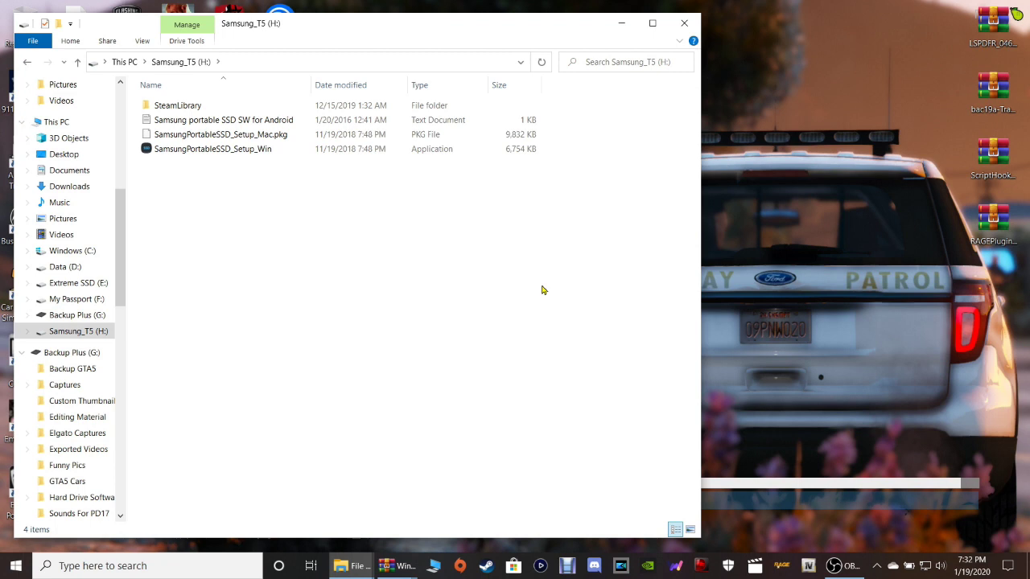
double_click(191, 111)
double_click(190, 111)
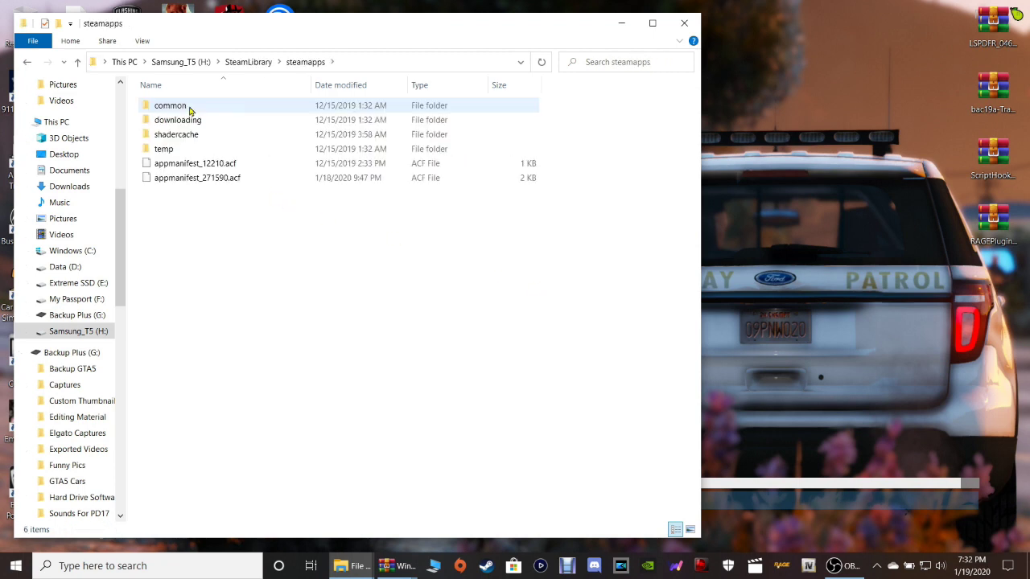
double_click(170, 106)
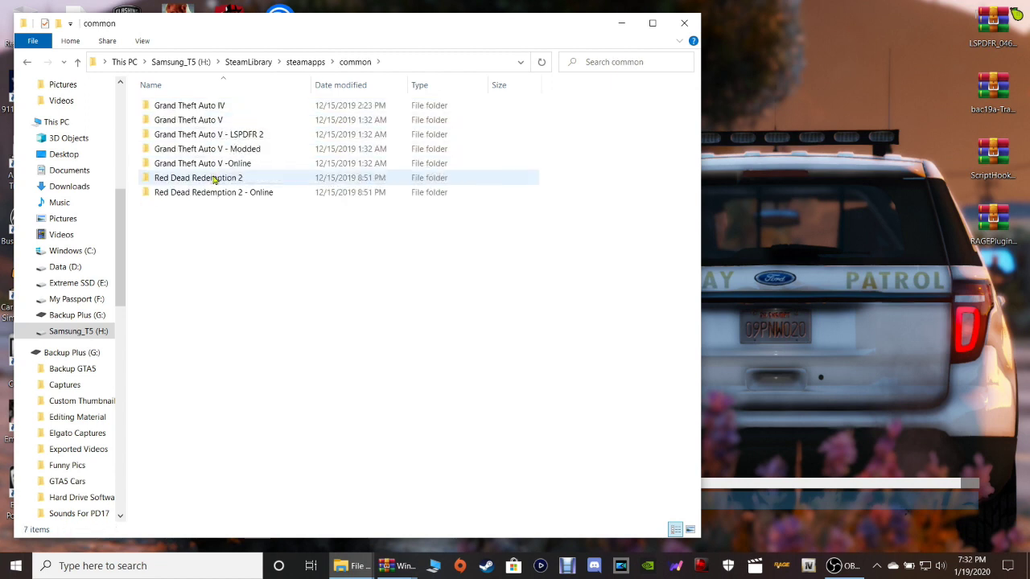
double_click(200, 120)
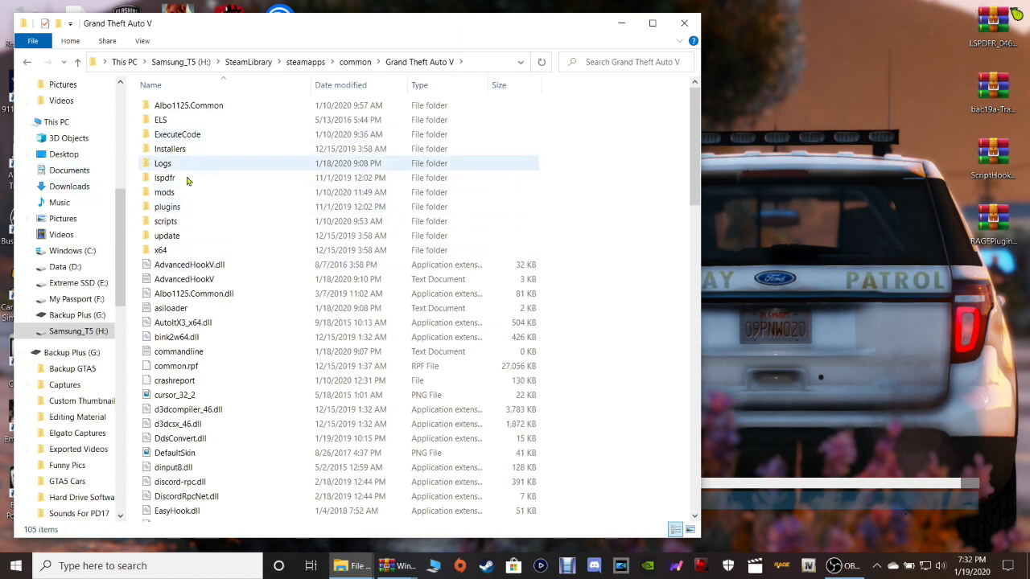
click(164, 194)
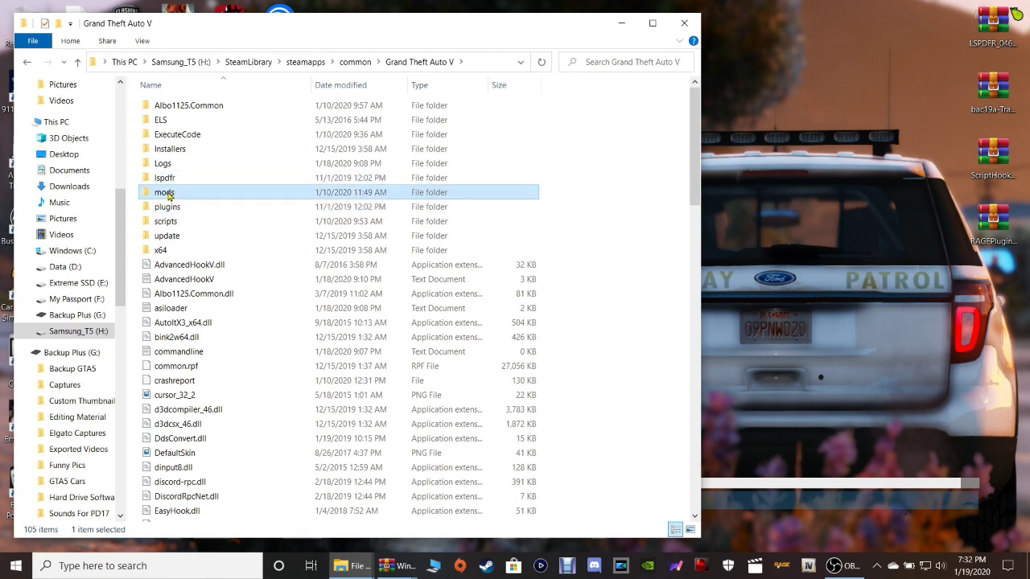
click(26, 63)
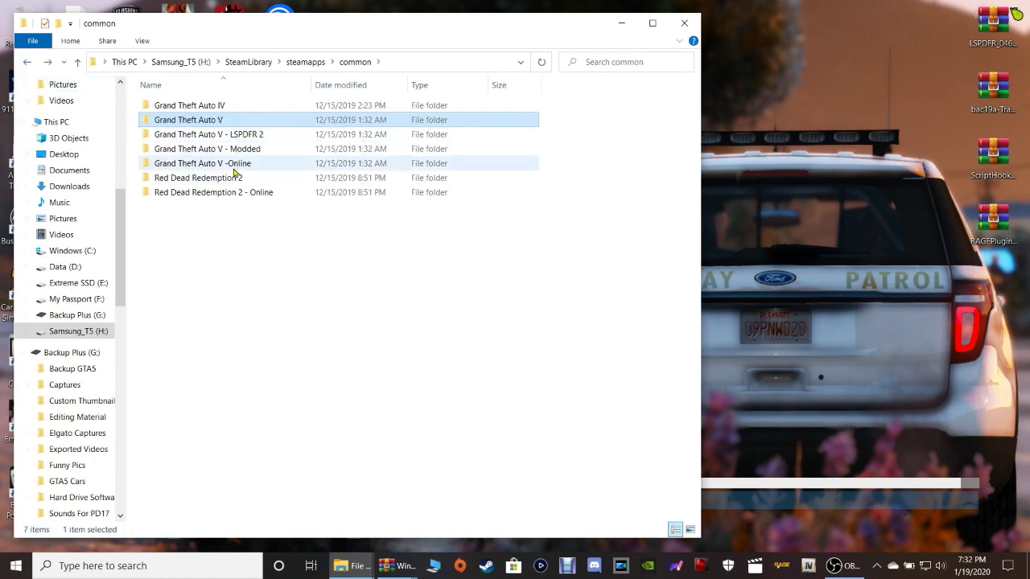
Step: View the contents of the Grand Theft Auto V -Online folder, return to common, and open the Grand Theft Auto V folder
double_click(237, 166)
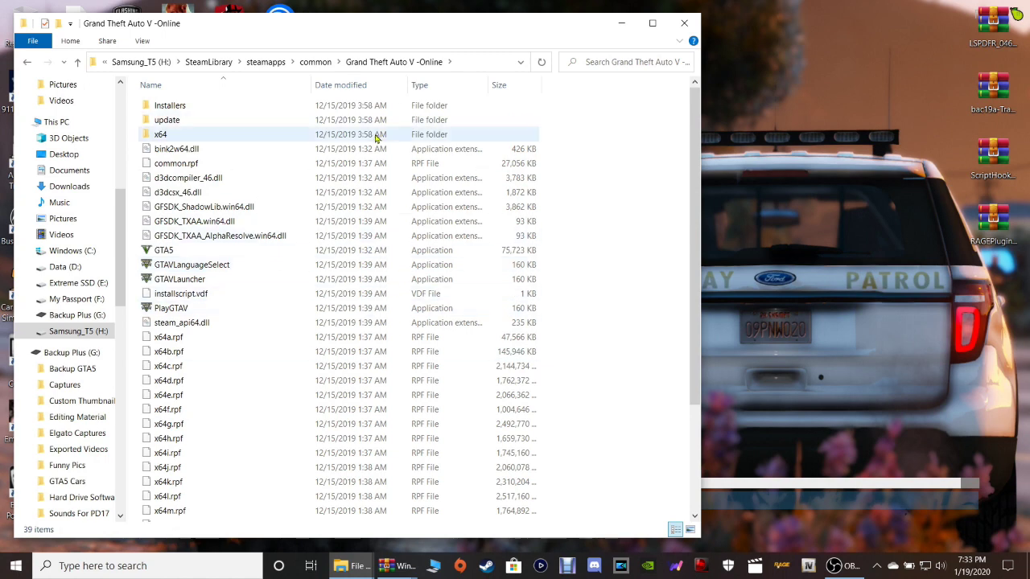
click(27, 63)
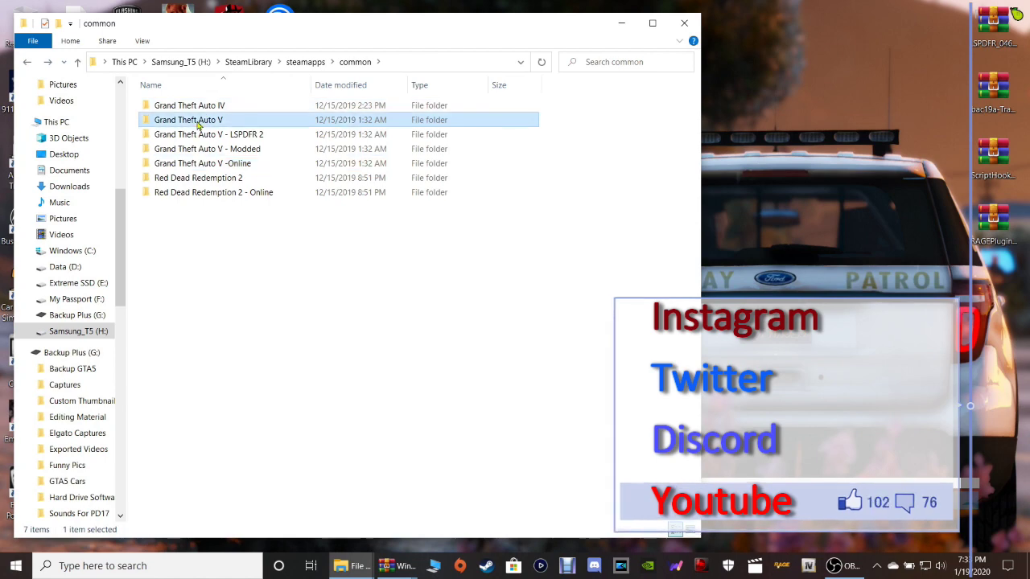
double_click(197, 120)
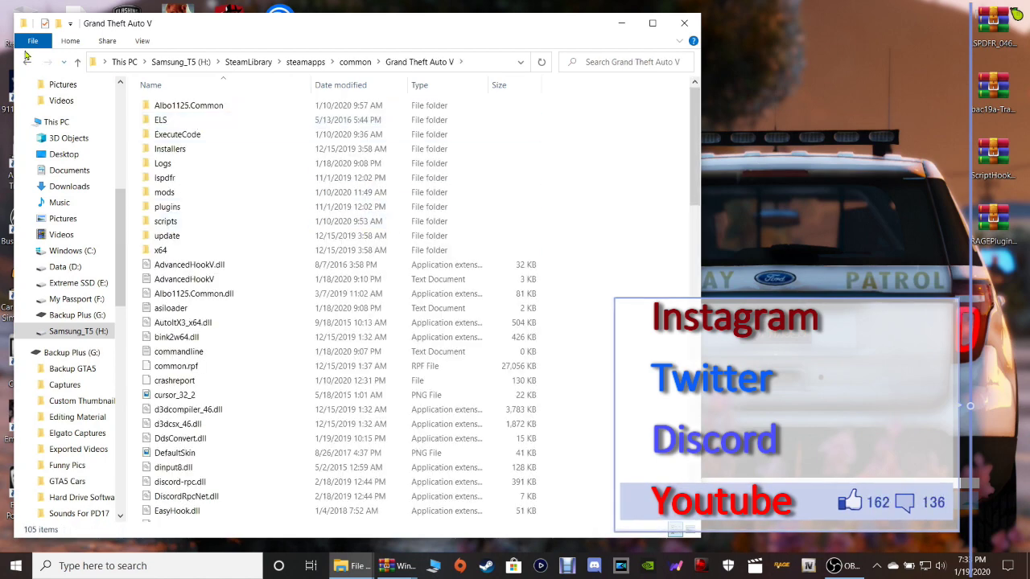
click(351, 558)
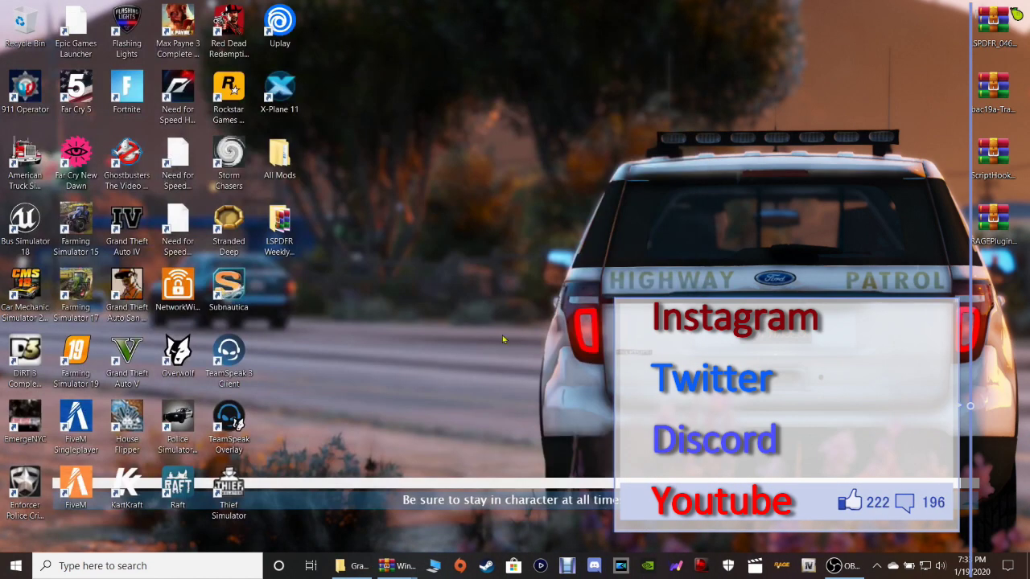
click(351, 558)
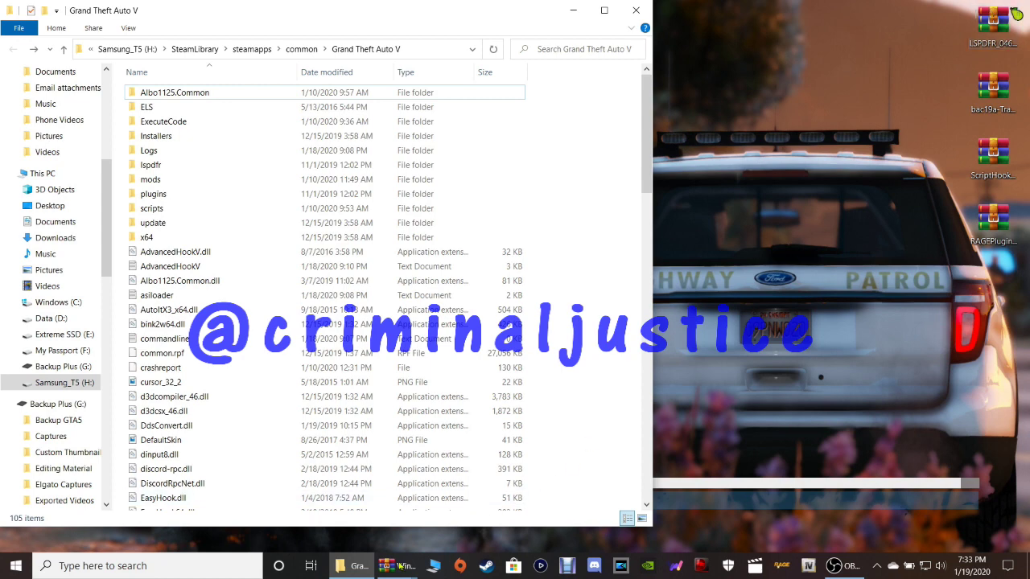
Step: In LSPDFR_046_Manual_Install.zip, select everything except the licenses folder for copying, clear the selection without copying, and close the archive
mouse_move(397, 566)
click(294, 508)
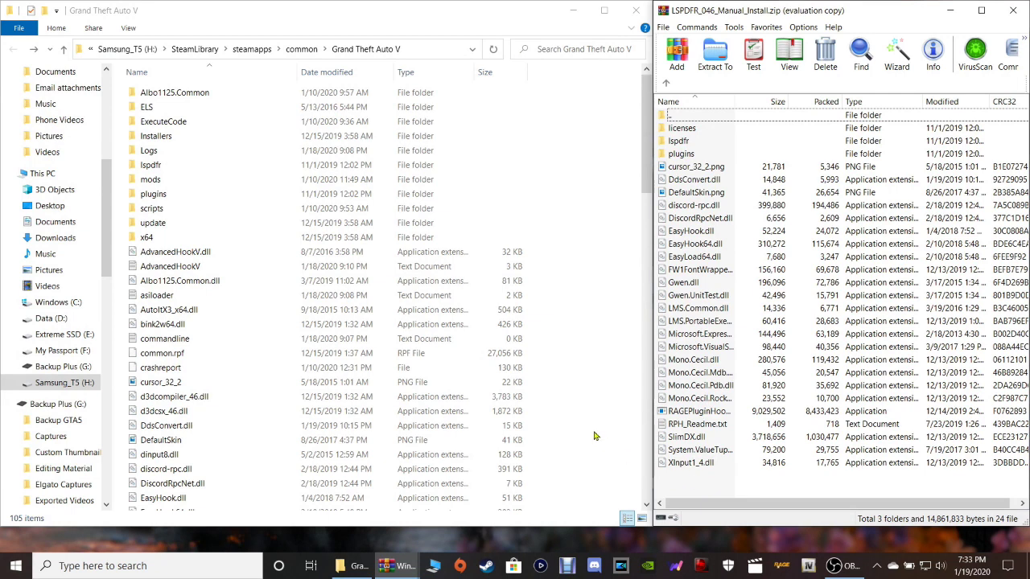
scroll(572, 397, down, 1)
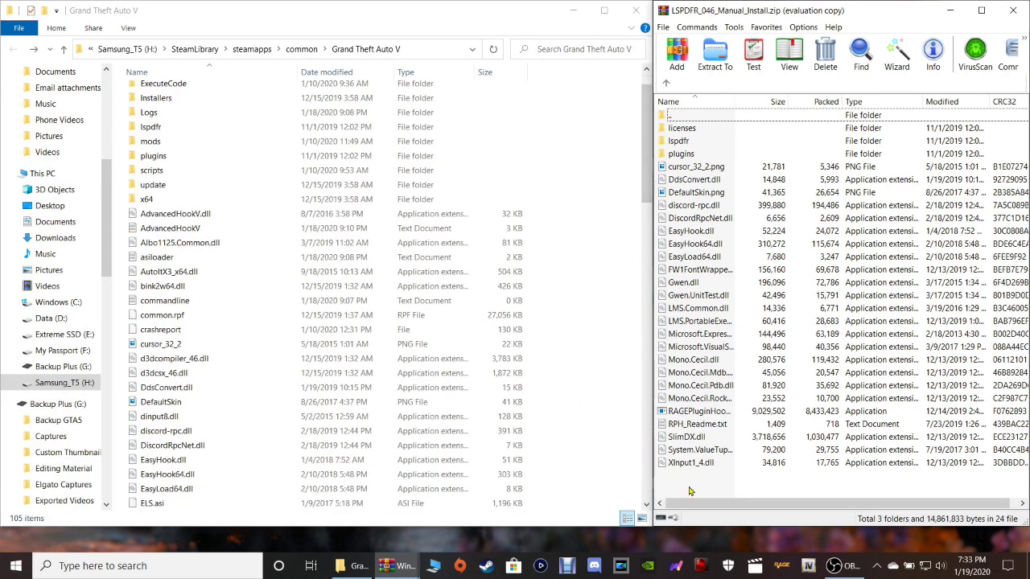
drag(690, 488, 708, 139)
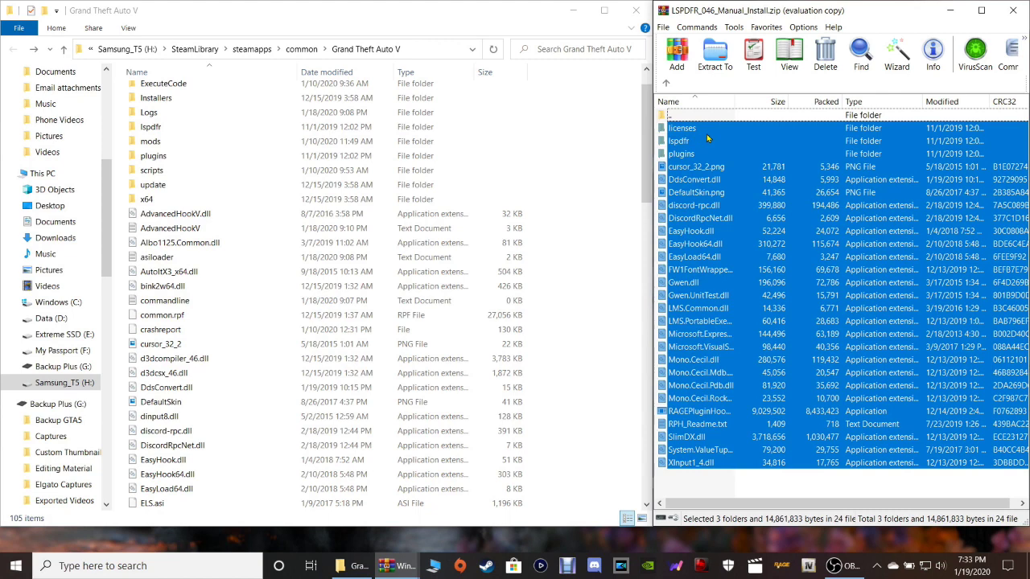
ctrl+click(690, 131)
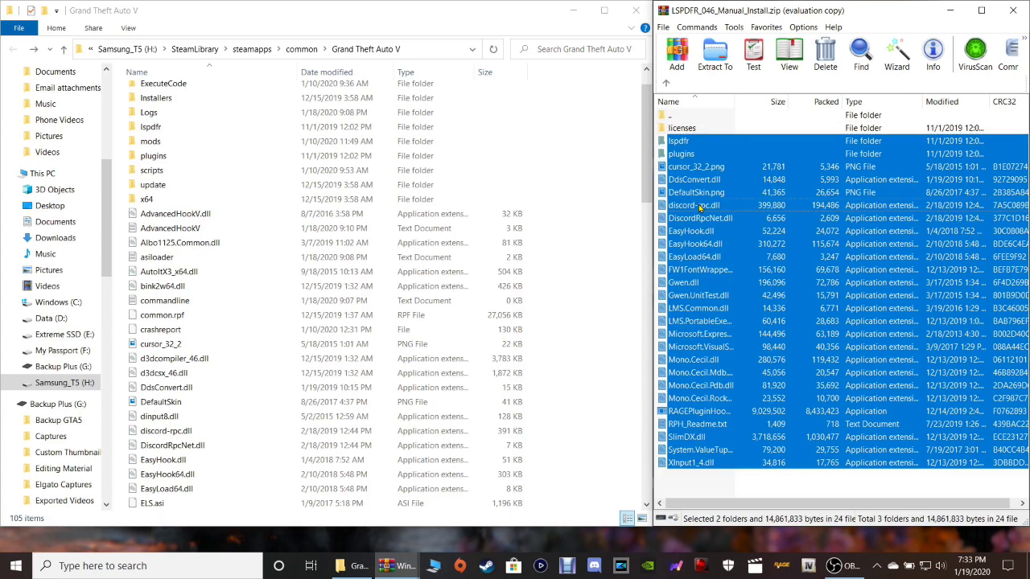
mouse_move(697, 207)
mouse_down()
mouse_move(676, 238)
mouse_move(600, 285)
mouse_move(690, 213)
mouse_up()
click(710, 484)
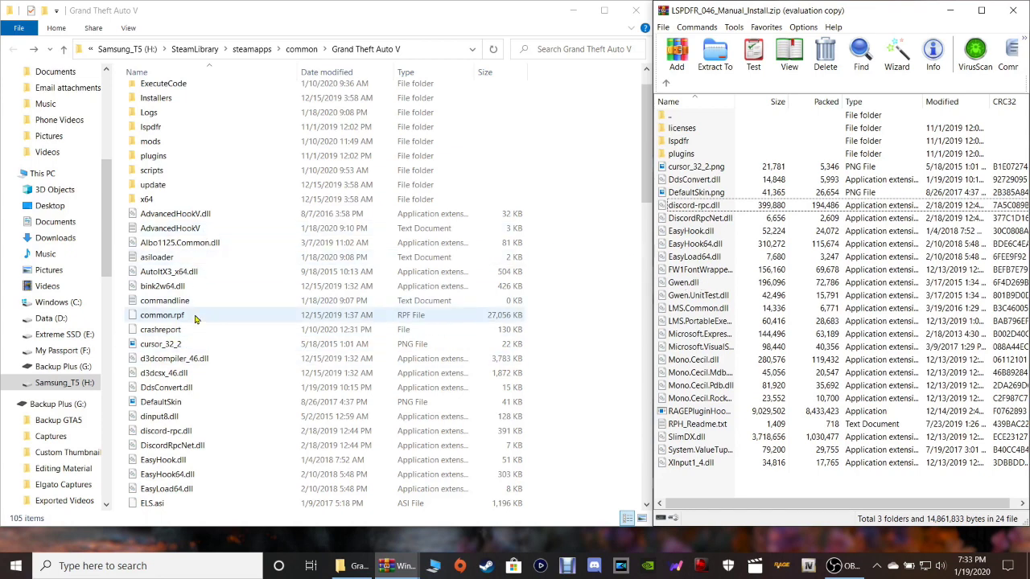
scroll(585, 240, up, 1)
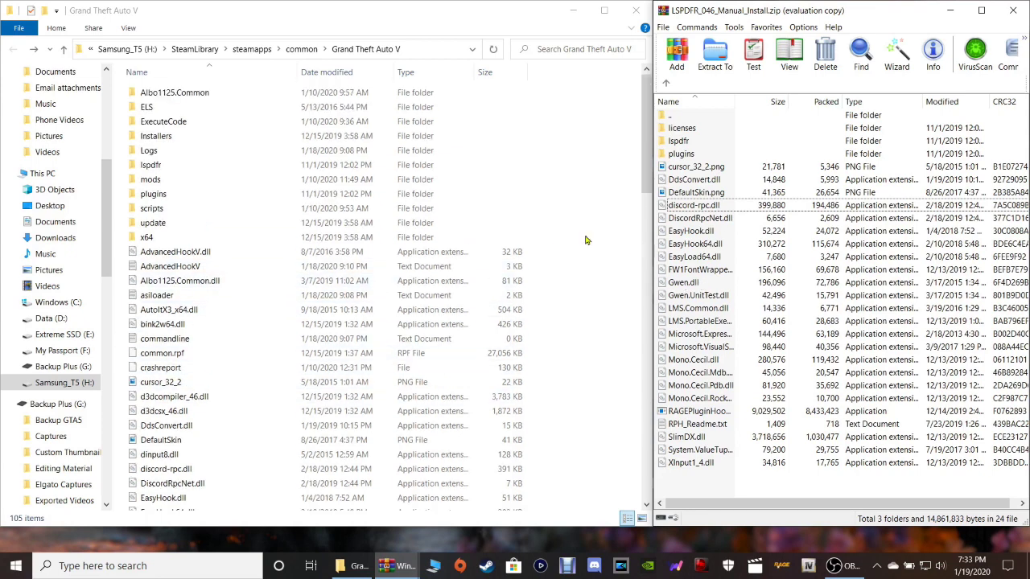
click(1013, 11)
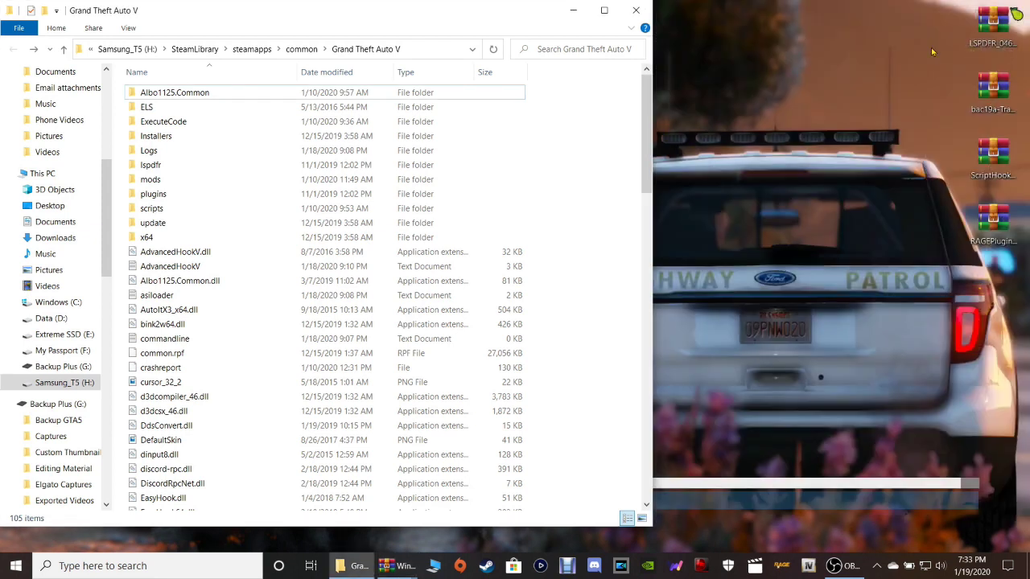
Step: Start copying TrainerV.asi and trainerv.ini from bac19a-TrainerV.rar to the Grand Theft Auto V folder, abandon the copy, and close the archive
click(994, 95)
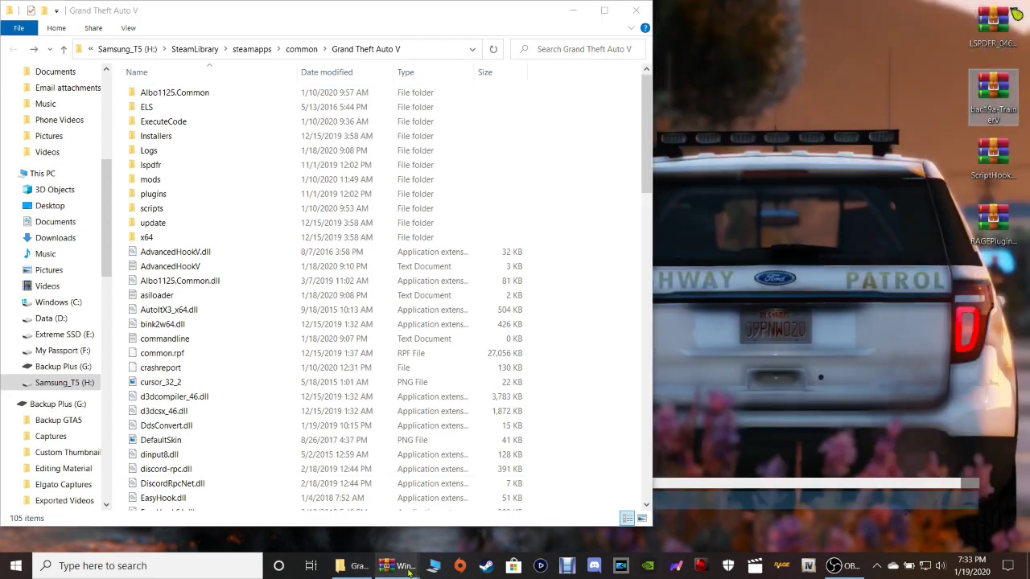
mouse_move(408, 570)
click(329, 535)
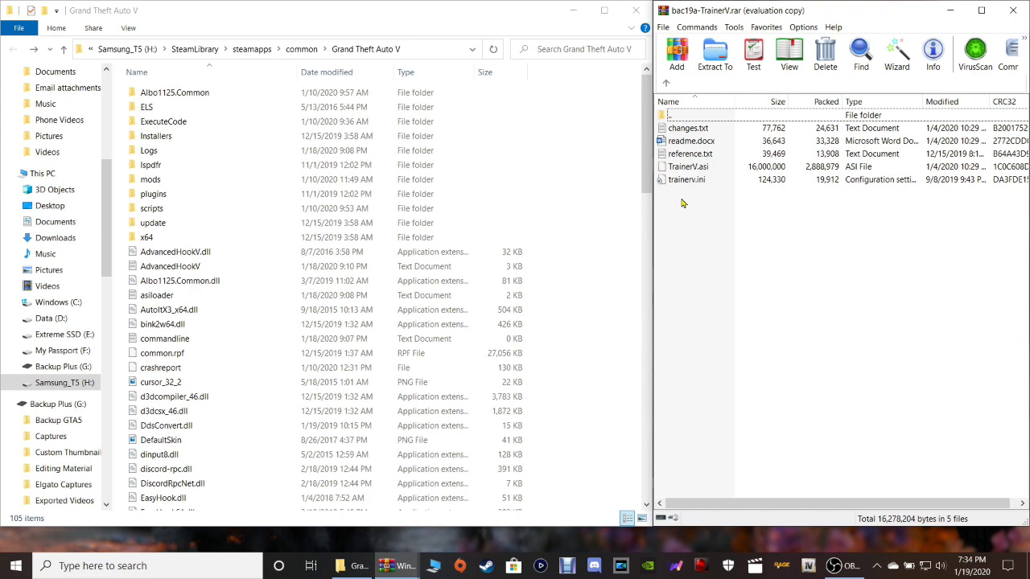
drag(680, 203, 684, 166)
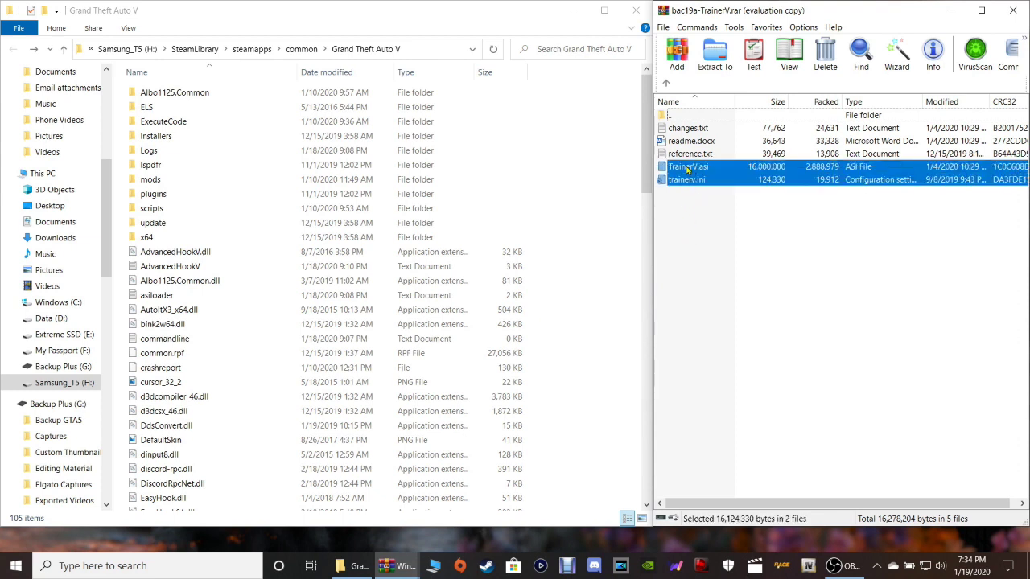
drag(688, 169, 587, 316)
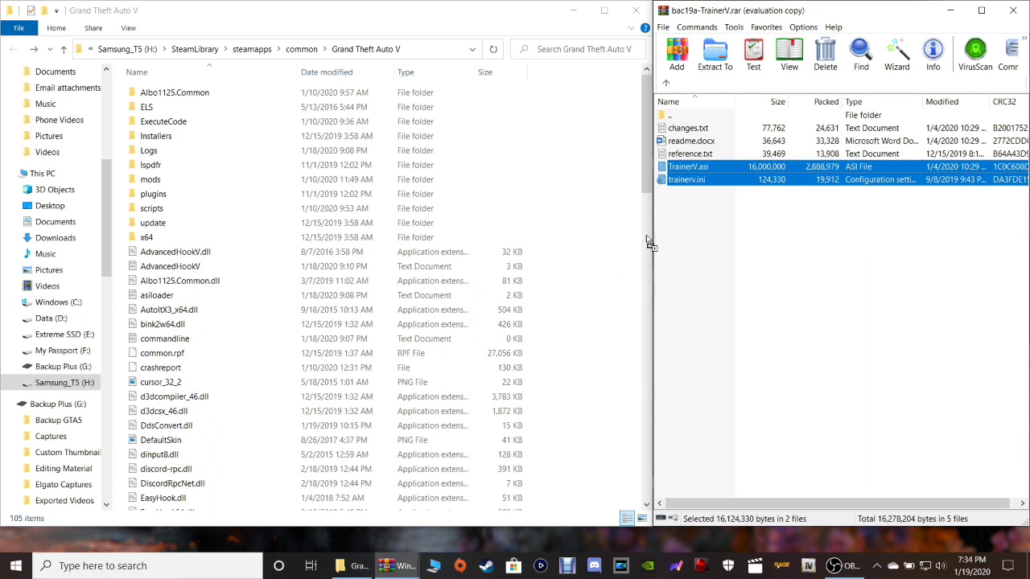
click(696, 217)
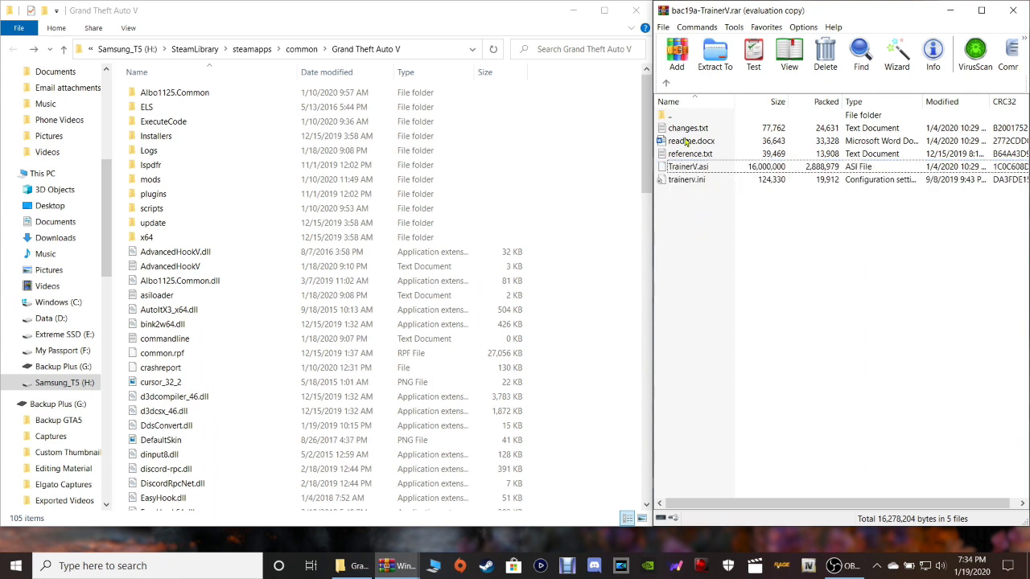
click(1013, 11)
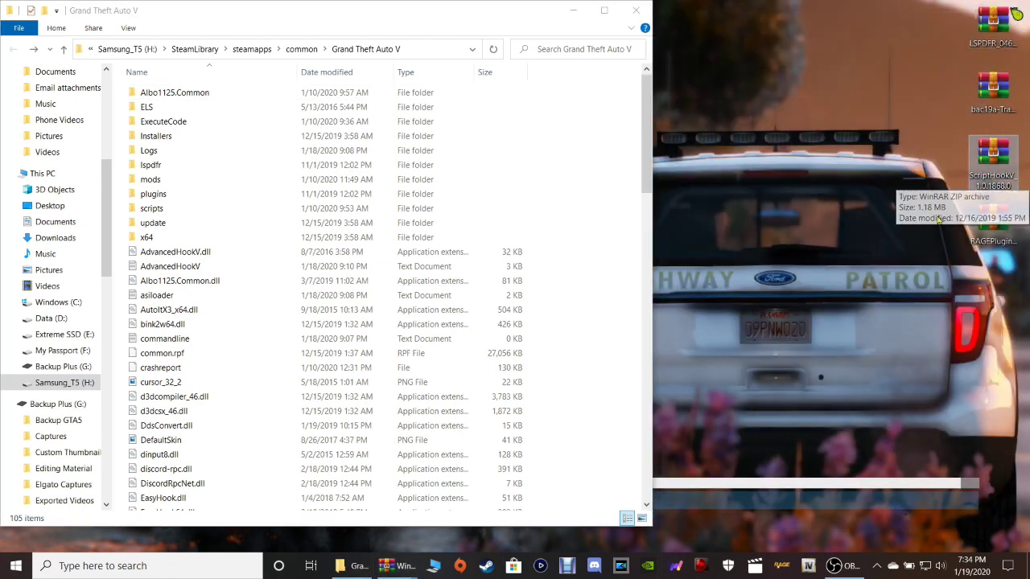
Step: In the bin folder of ScriptHookV_1.0.1868.0.zip, select ScriptHookV.dll and dinput8.dll for copying, clear the selection without copying, and close the archive
mouse_move(392, 566)
click(355, 540)
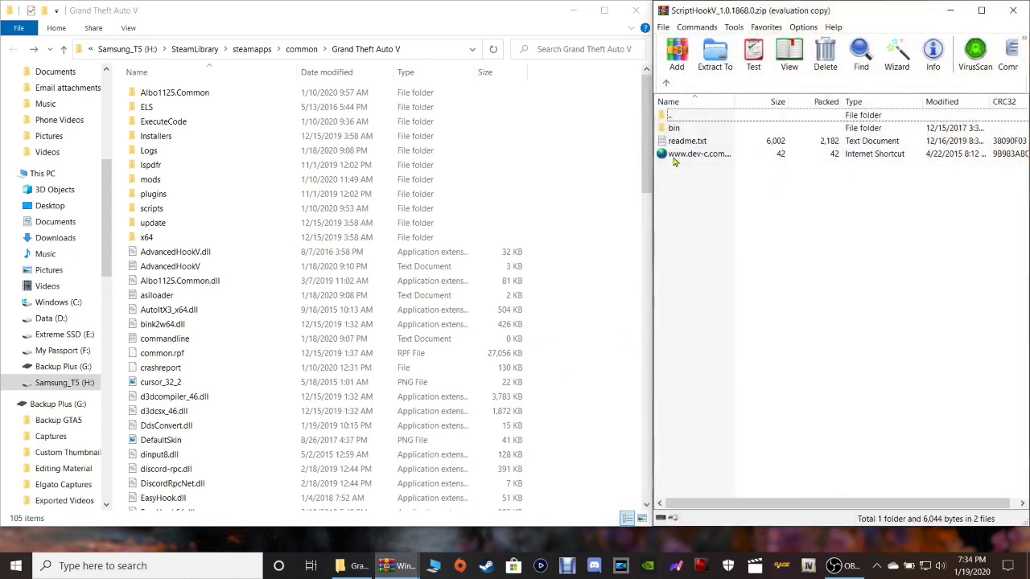
click(676, 128)
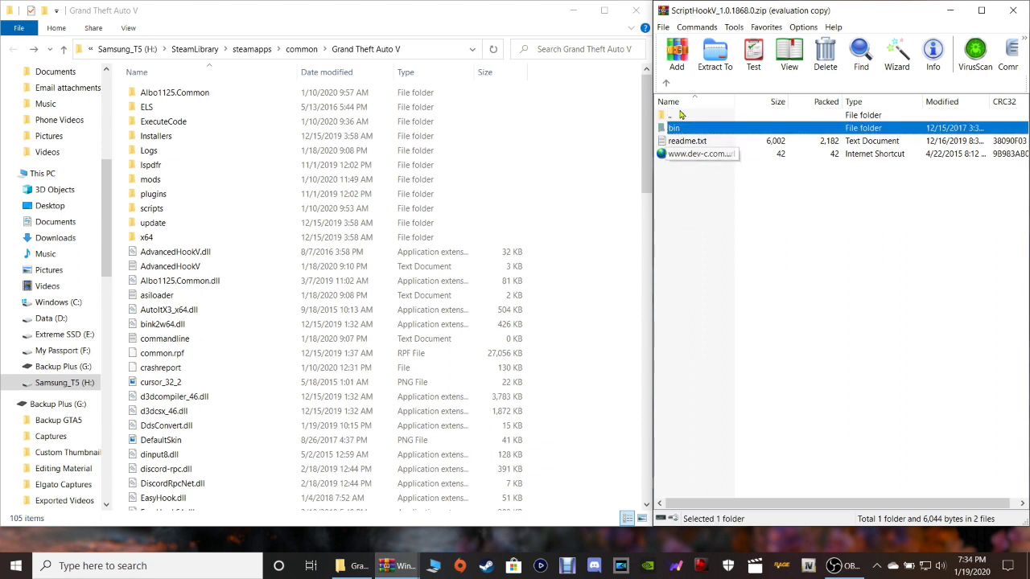
double_click(676, 128)
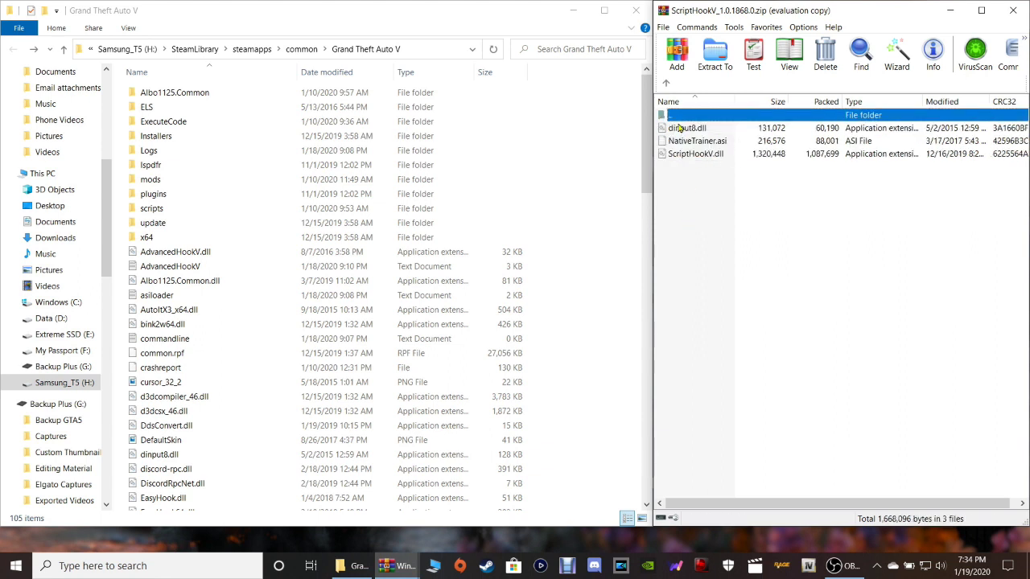
click(684, 177)
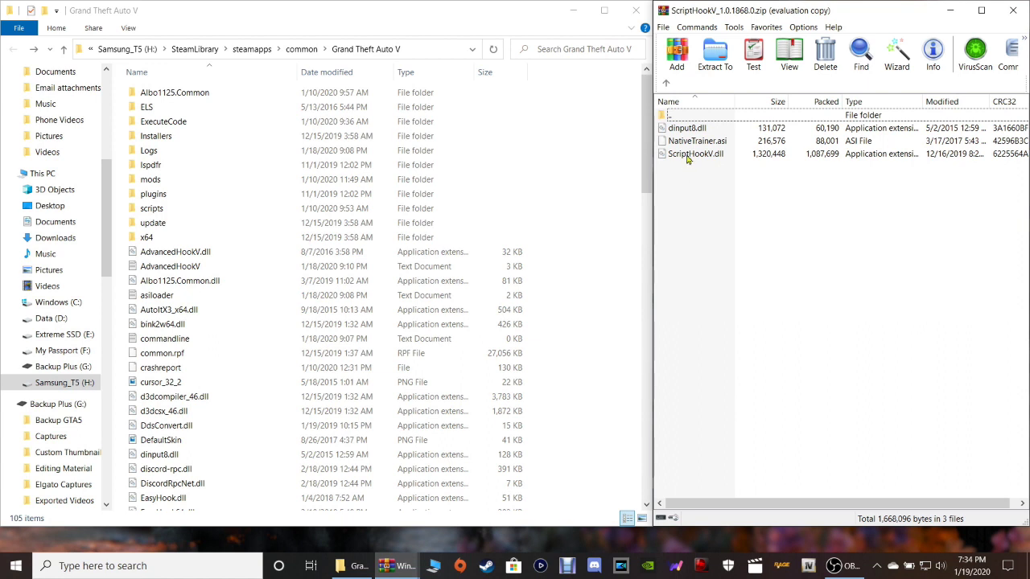
click(688, 155)
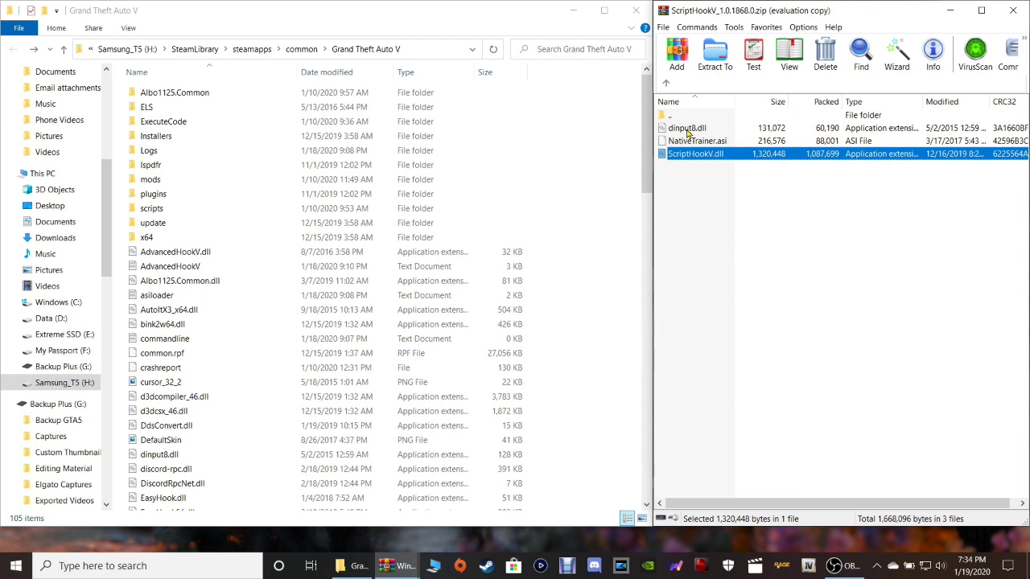
ctrl+click(689, 130)
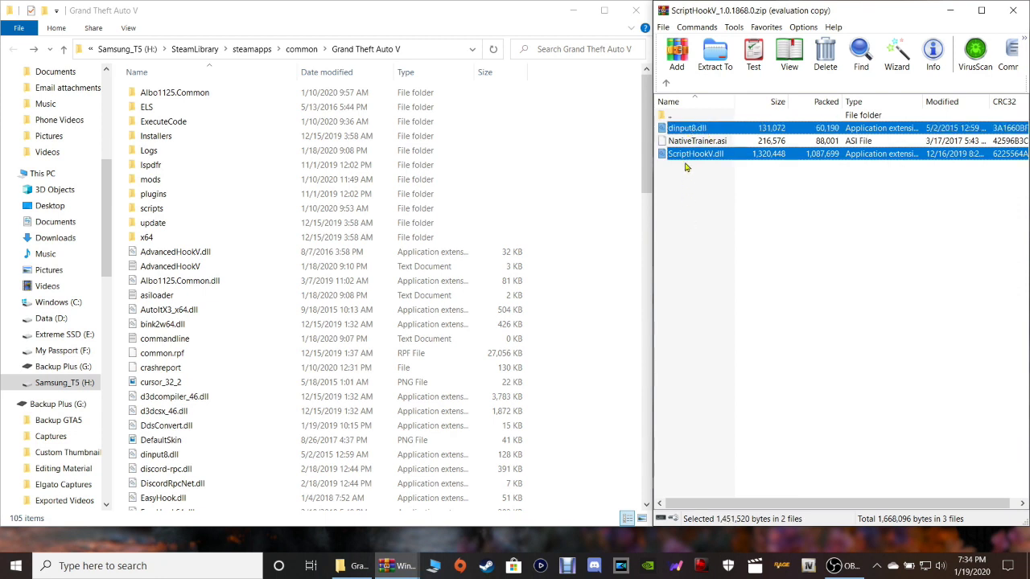
mouse_move(680, 155)
mouse_down()
mouse_move(620, 295)
mouse_move(571, 337)
mouse_move(678, 143)
mouse_up()
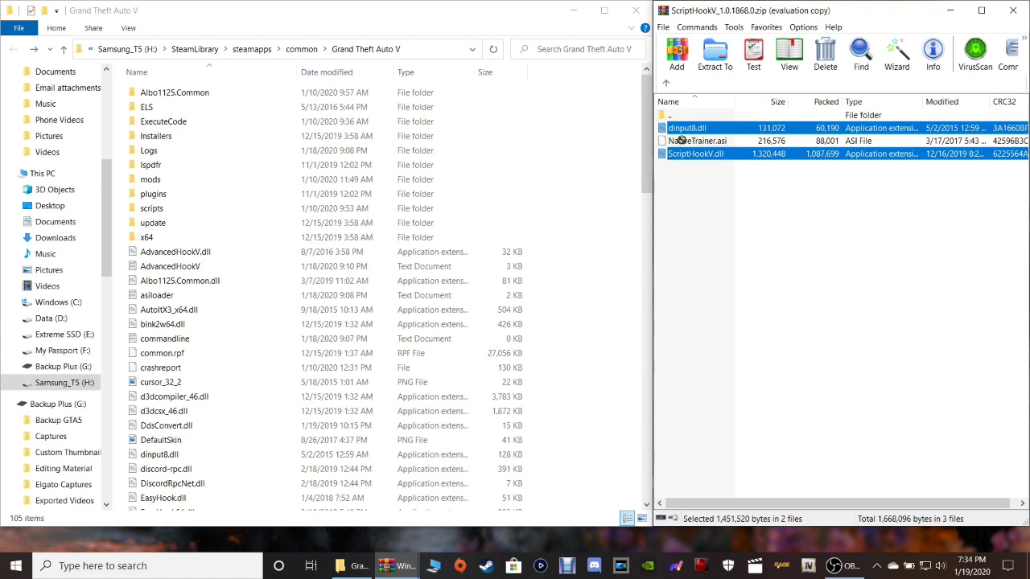
click(729, 212)
click(1015, 10)
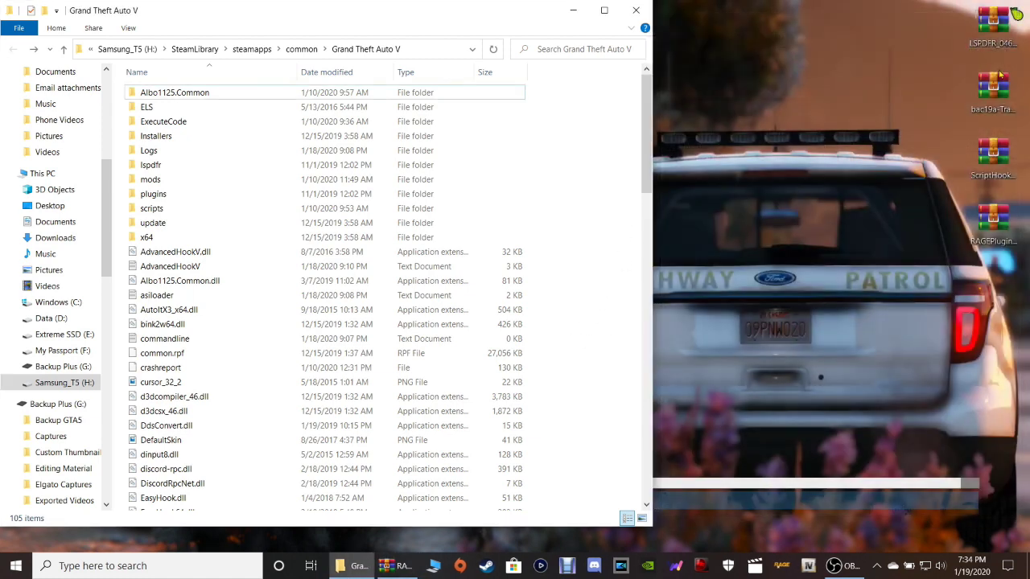
Step: In RAGEPluginHook_1_74_1261_16020_Release.zip, select everything except the Licenses and SDK folders for copying, clear the selection without copying, and close the archive
click(997, 237)
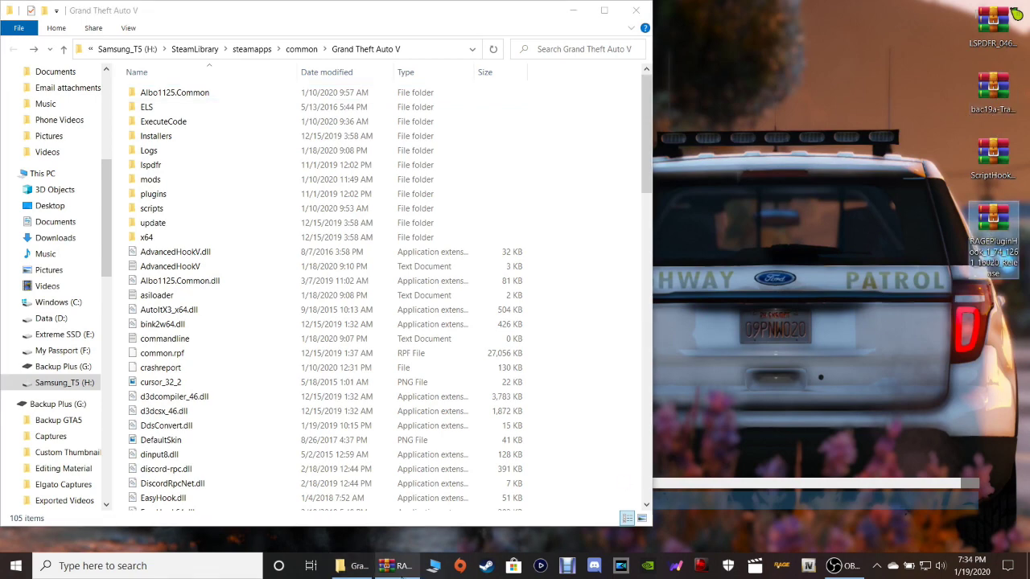
click(400, 567)
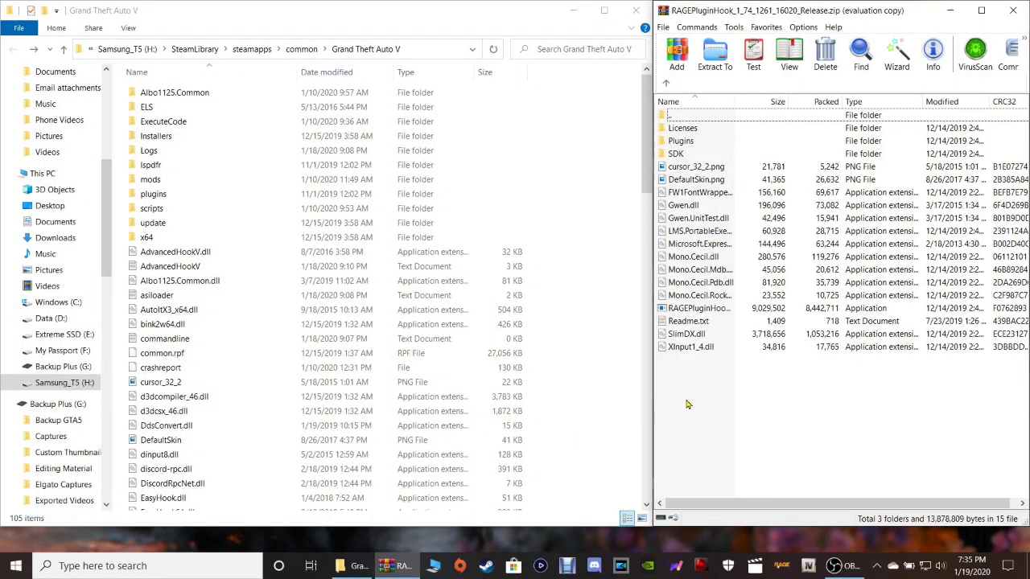
drag(688, 404, 690, 138)
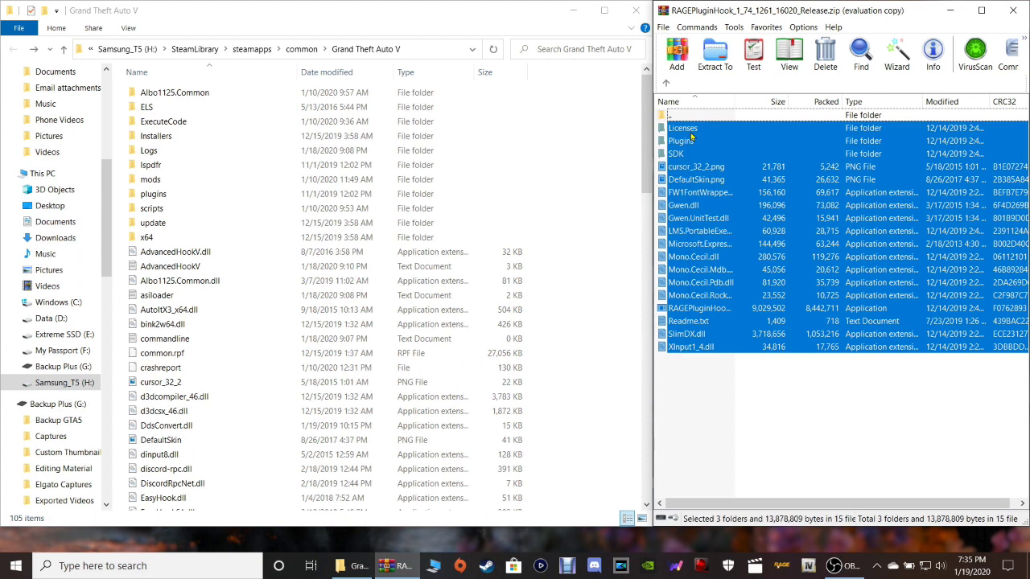
ctrl+click(686, 127)
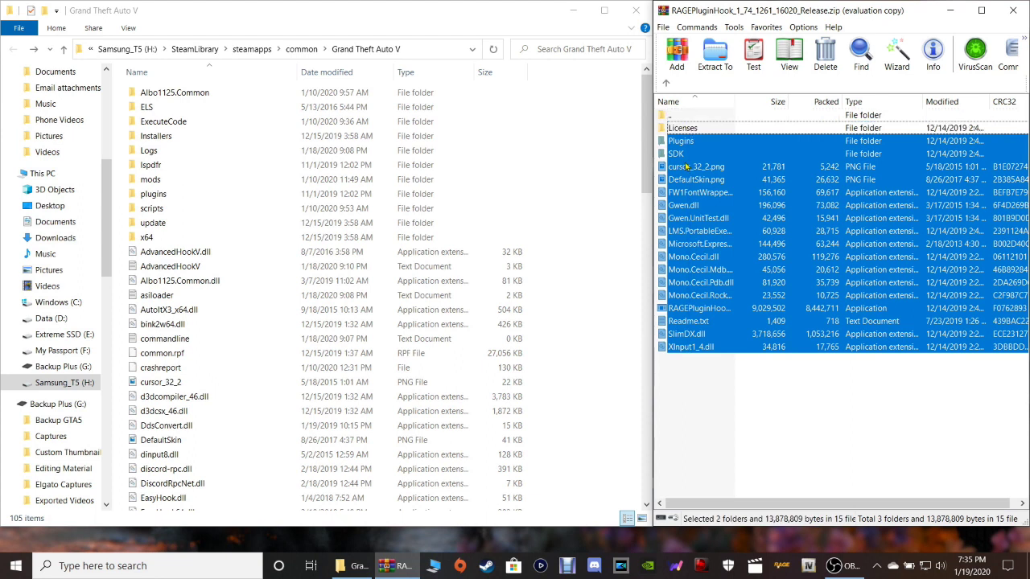
ctrl+click(678, 154)
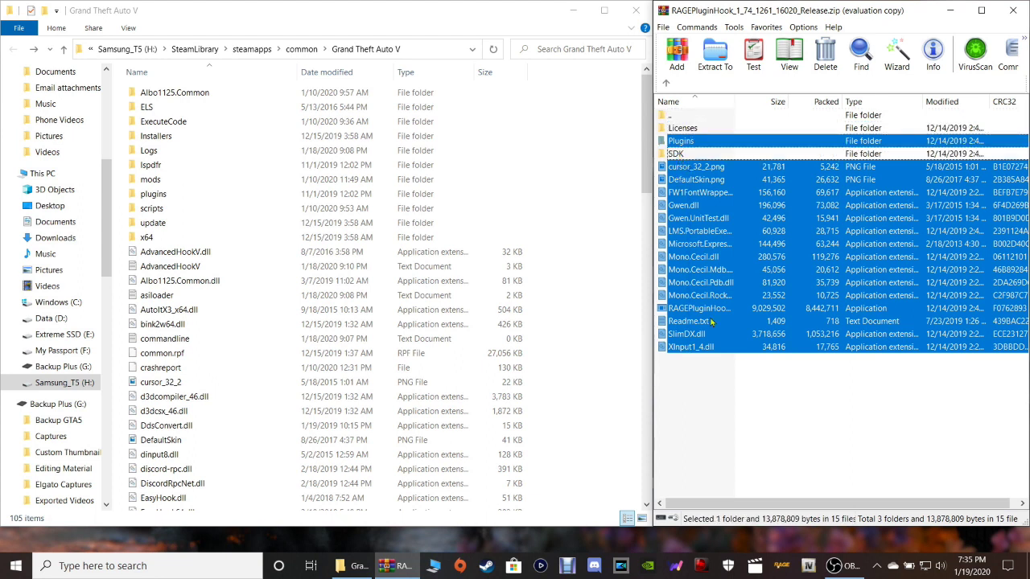
ctrl+click(708, 236)
ctrl+click(708, 237)
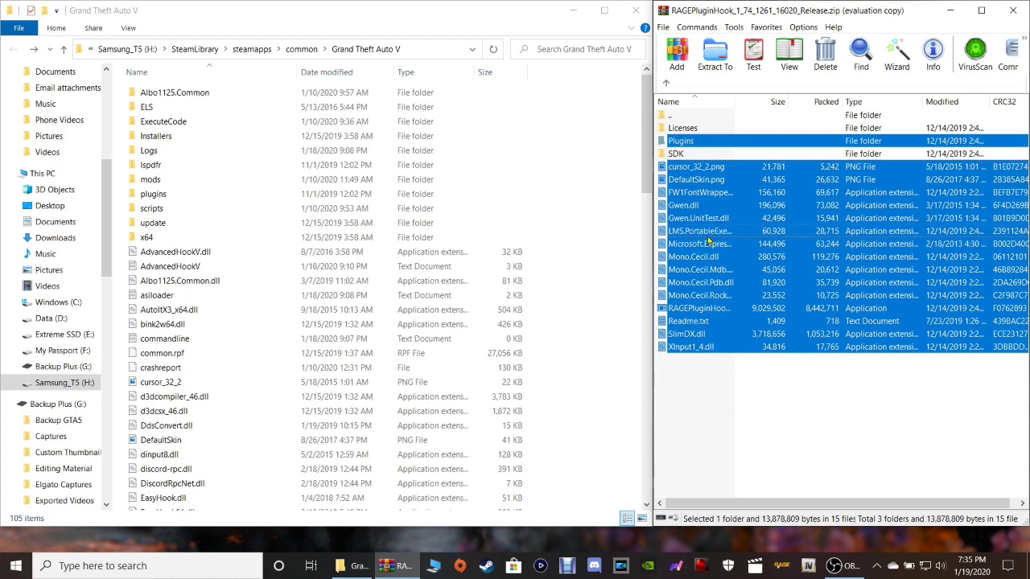
drag(702, 237, 736, 370)
click(748, 404)
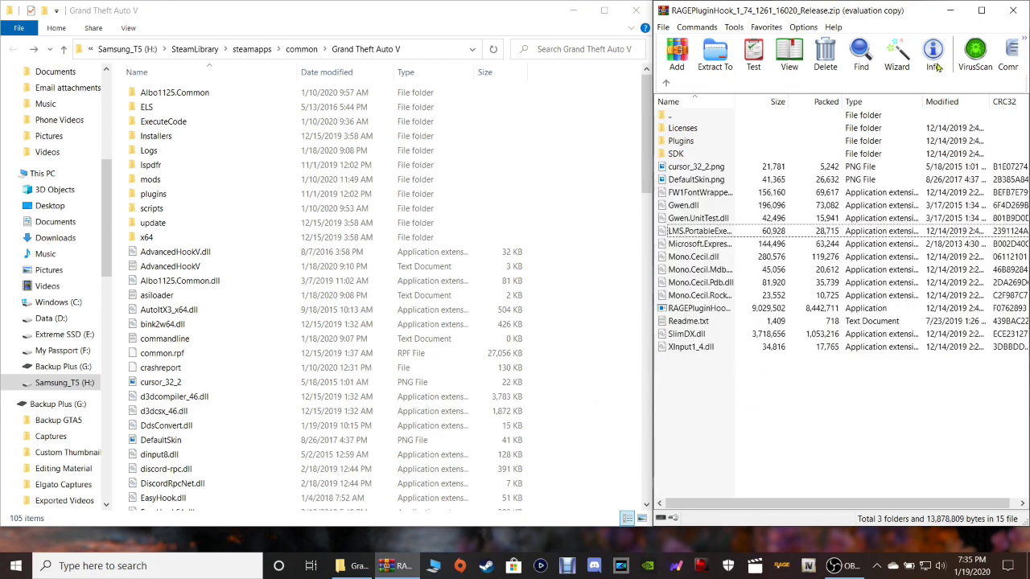
click(1013, 11)
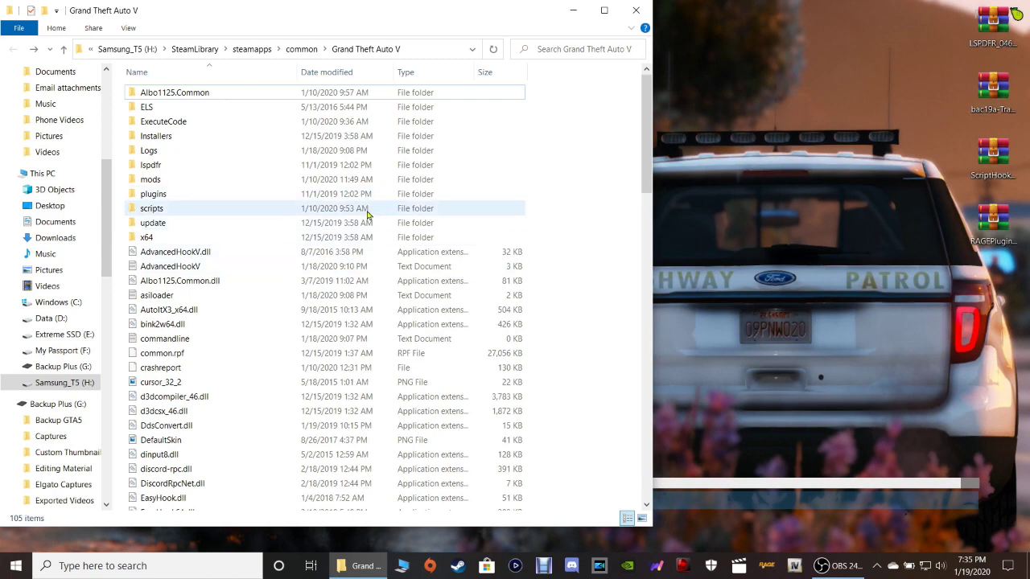
Step: Locate the RAGEPluginHook application in the Grand Theft Auto V folder and view its Send to option without creating a shortcut
scroll(306, 255, down, 3)
scroll(306, 256, down, 8)
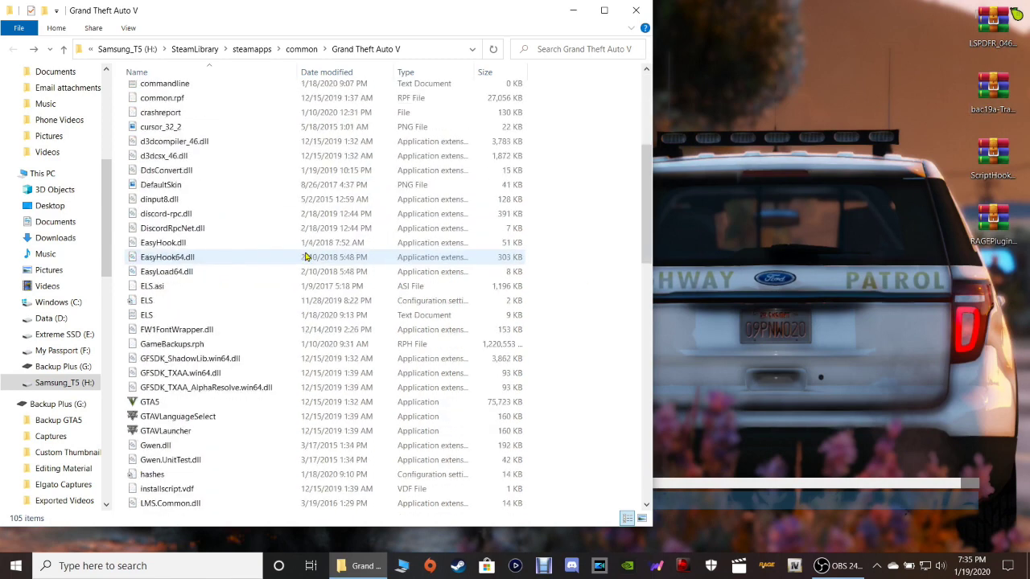
scroll(306, 256, down, 4)
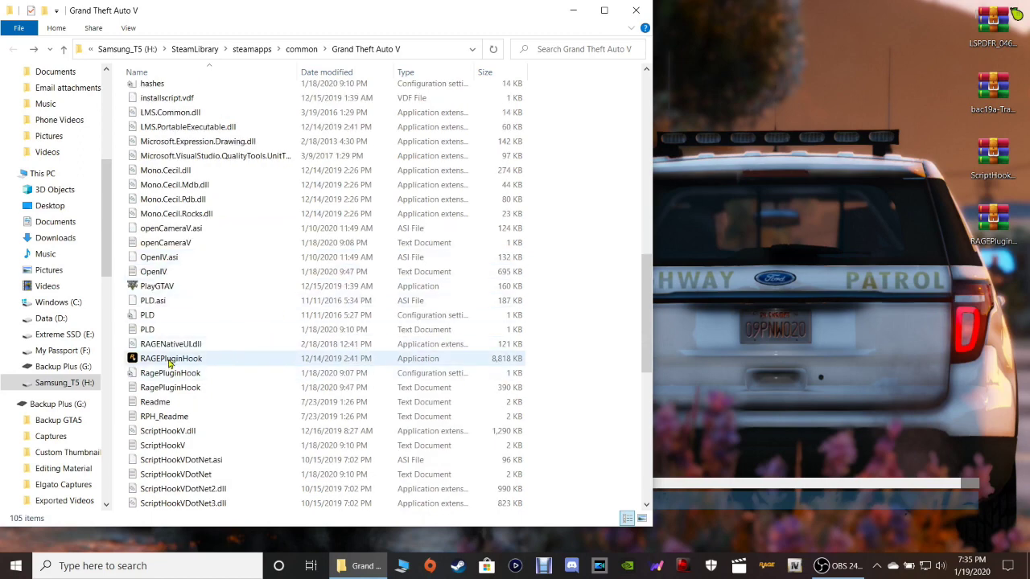
click(171, 362)
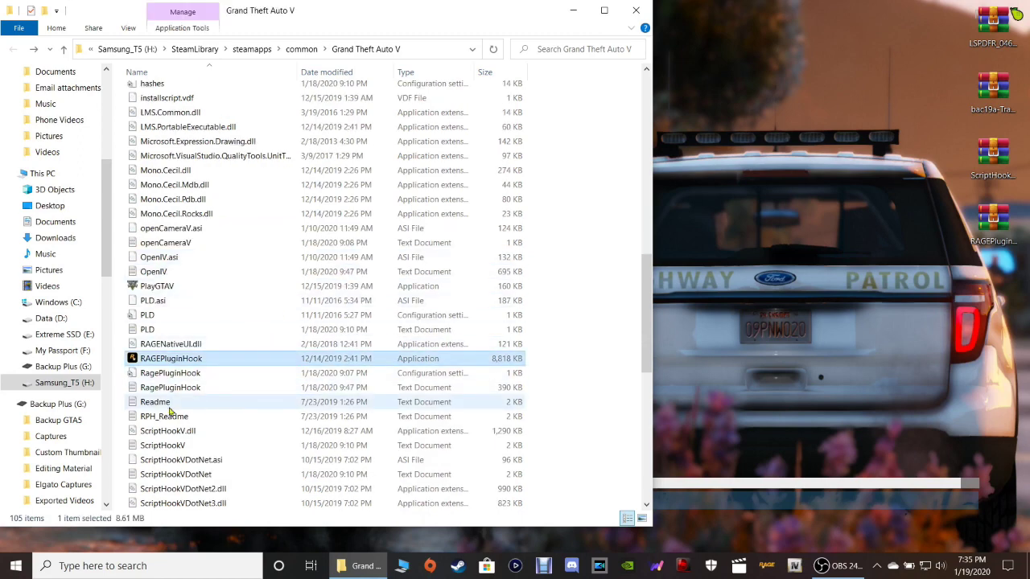
right_click(328, 361)
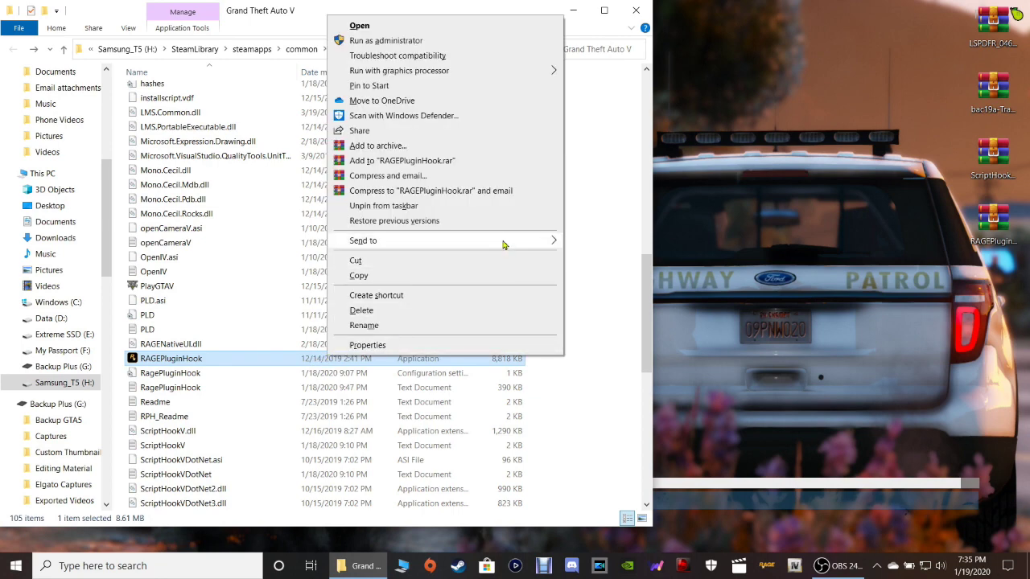
mouse_move(504, 243)
click(605, 273)
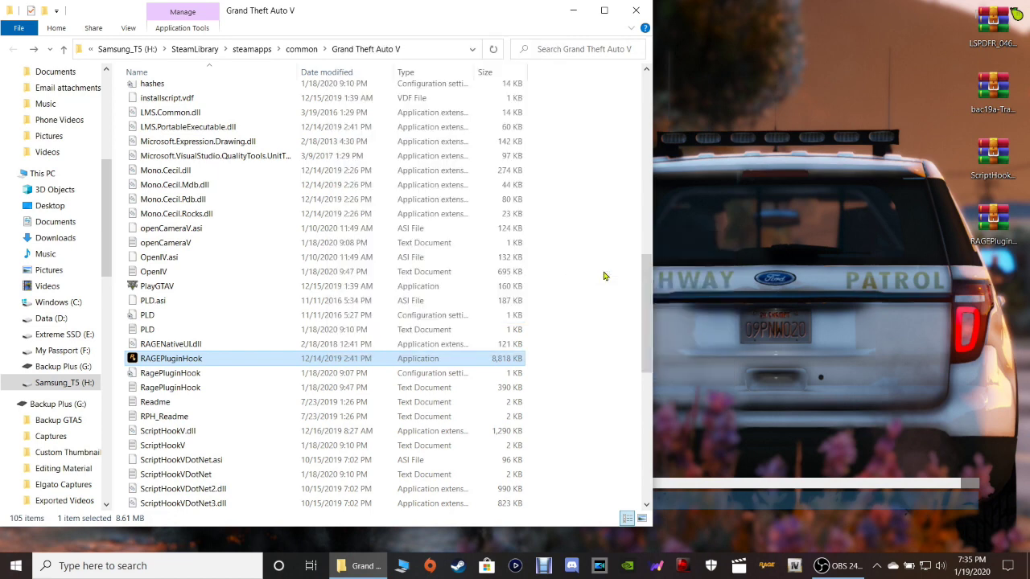
click(605, 276)
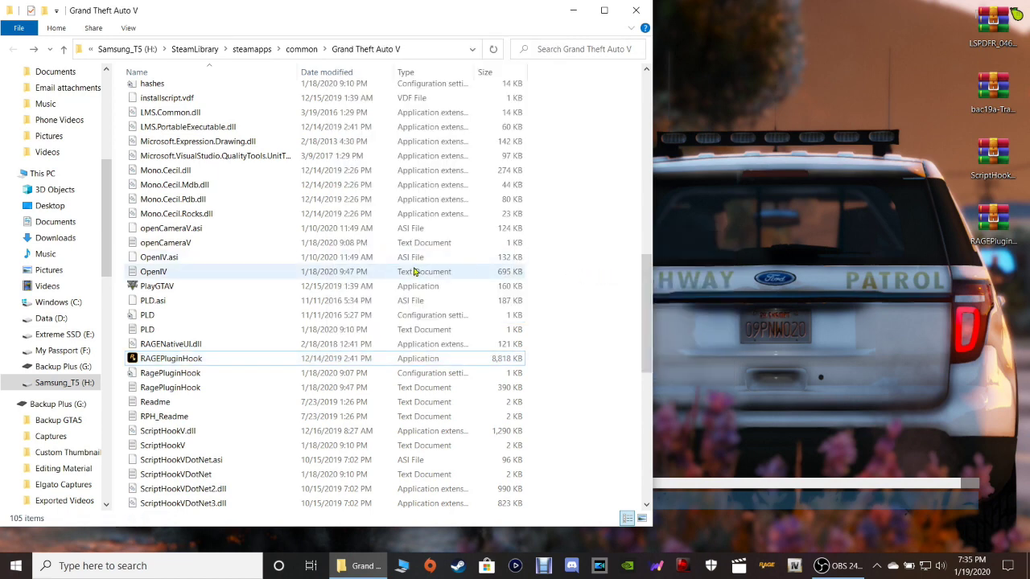
Step: Open the keys configuration file from the lspdfr folder in Notepad and maximize its window
scroll(413, 272, up, 12)
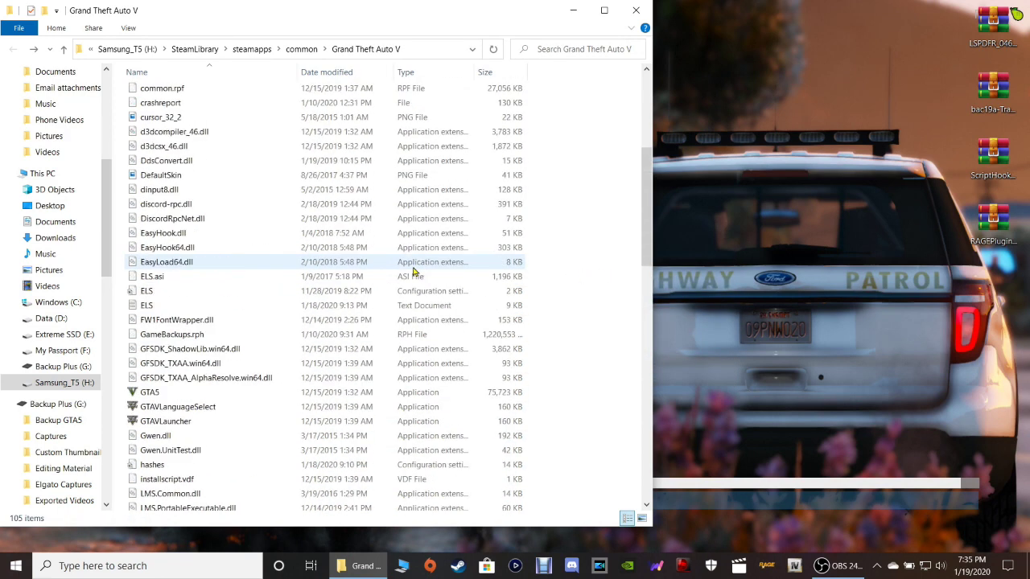
scroll(411, 272, up, 2)
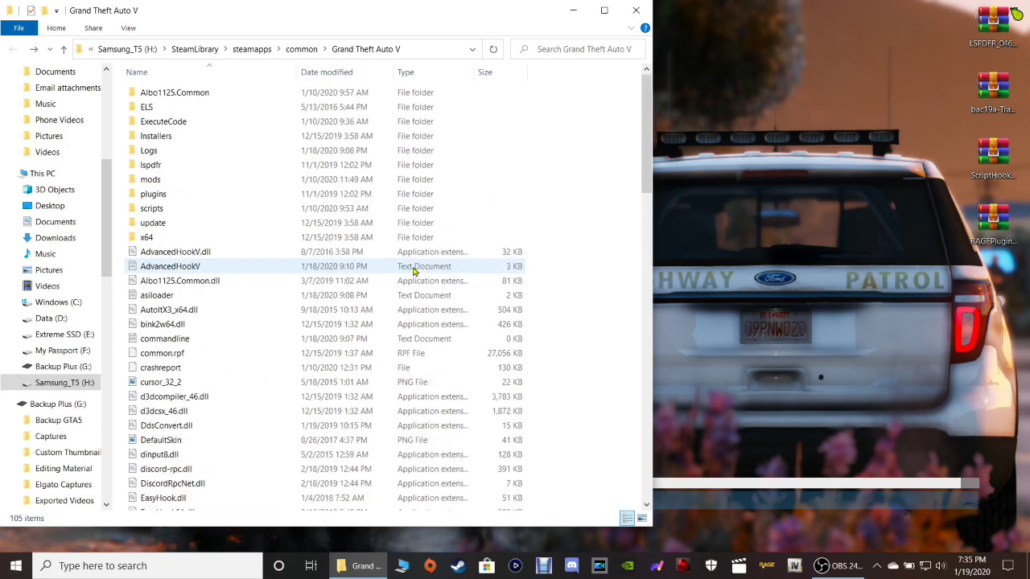
double_click(153, 165)
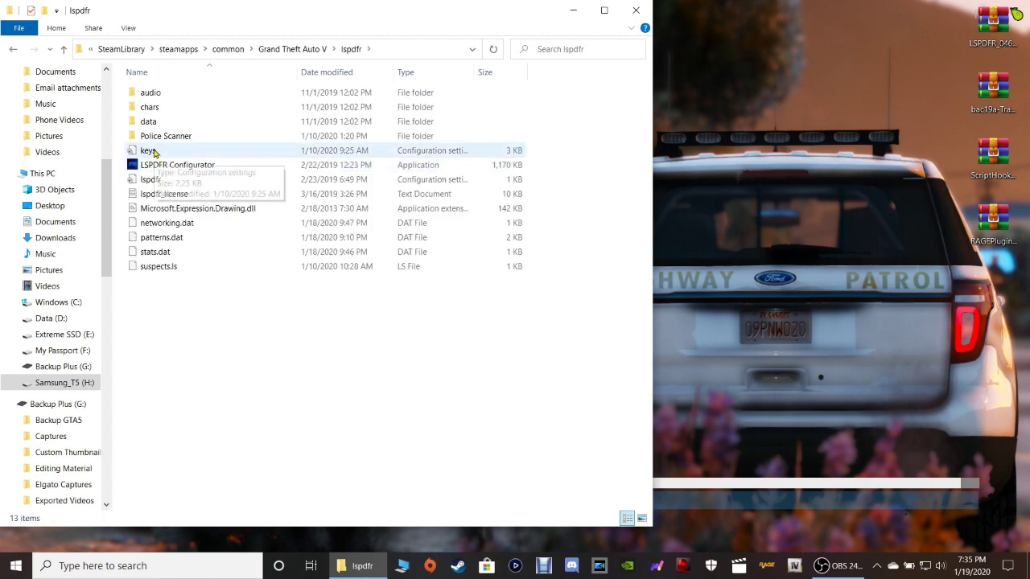
double_click(153, 151)
mouse_move(528, 11)
mouse_down()
mouse_move(524, 40)
mouse_move(531, 4)
mouse_up()
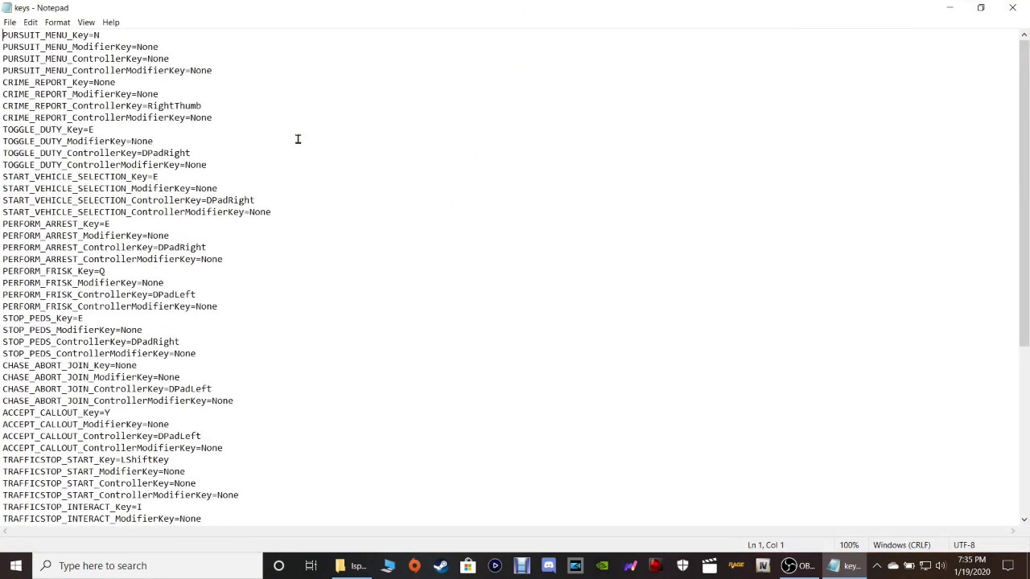
Step: Highlight the key binding entries through the keys file, clear the selection, and return to the first entry
drag(158, 47, 3, 555)
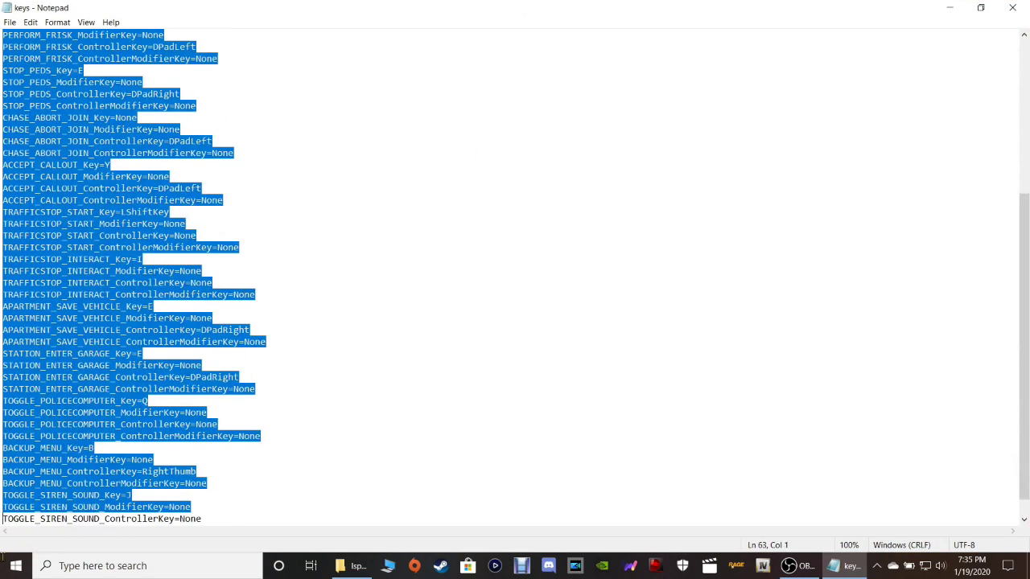
click(455, 356)
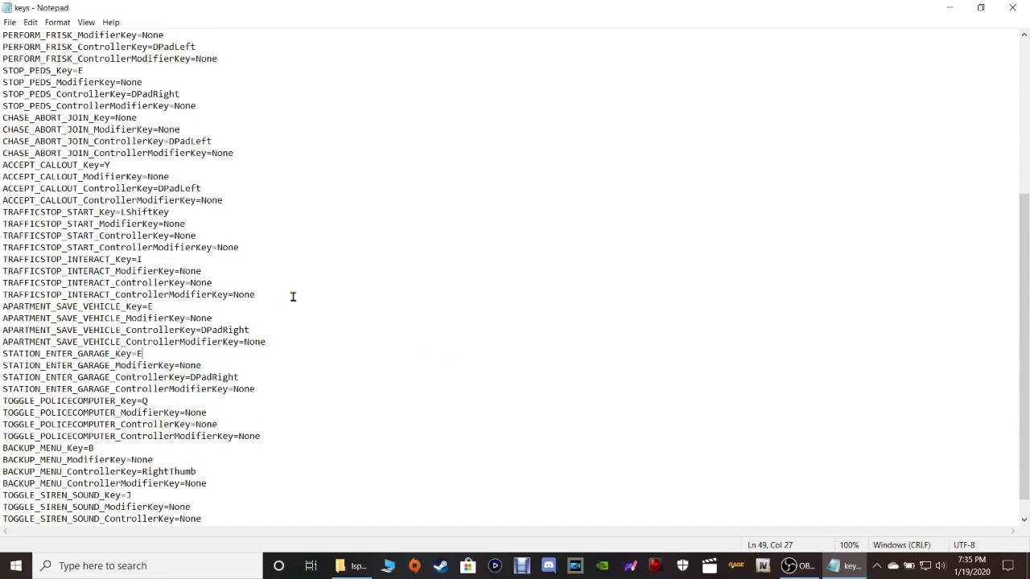
scroll(293, 297, up, 7)
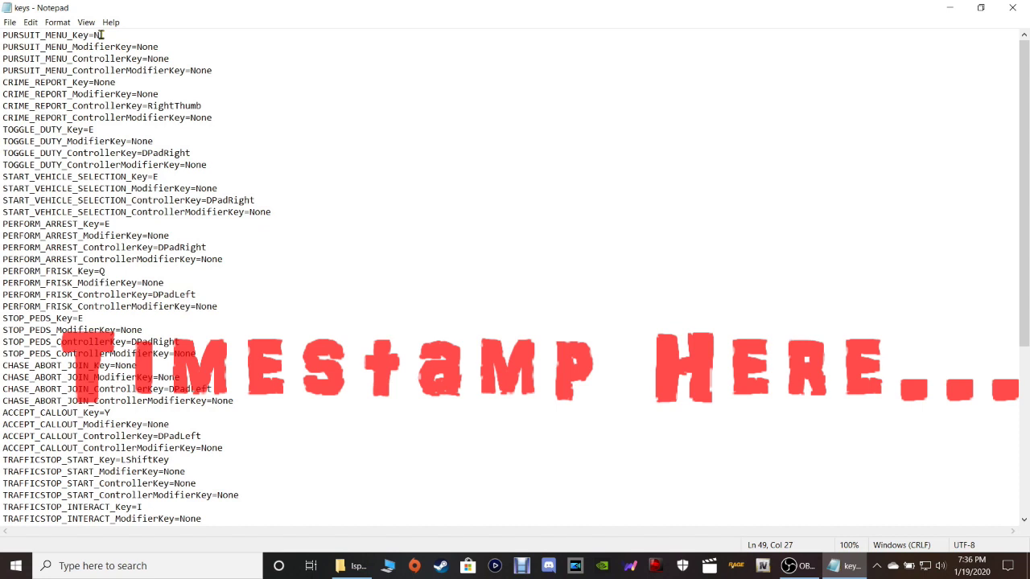
Step: Highlight the PURSUIT_MENU_Key entry, copy the value of PURSUIT_MENU_ControllerKey, and clear the selection
drag(101, 35, 5, 37)
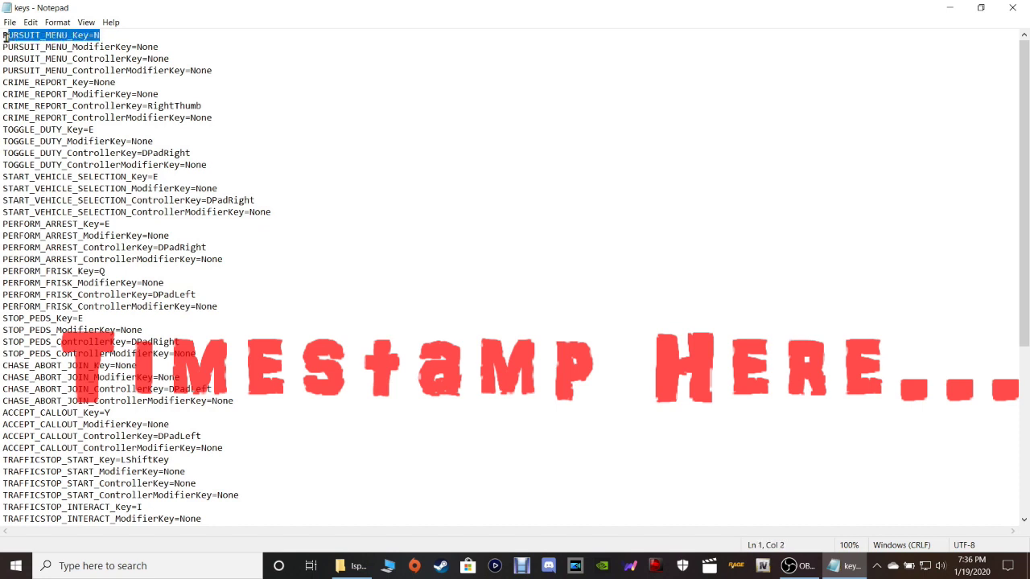
click(115, 30)
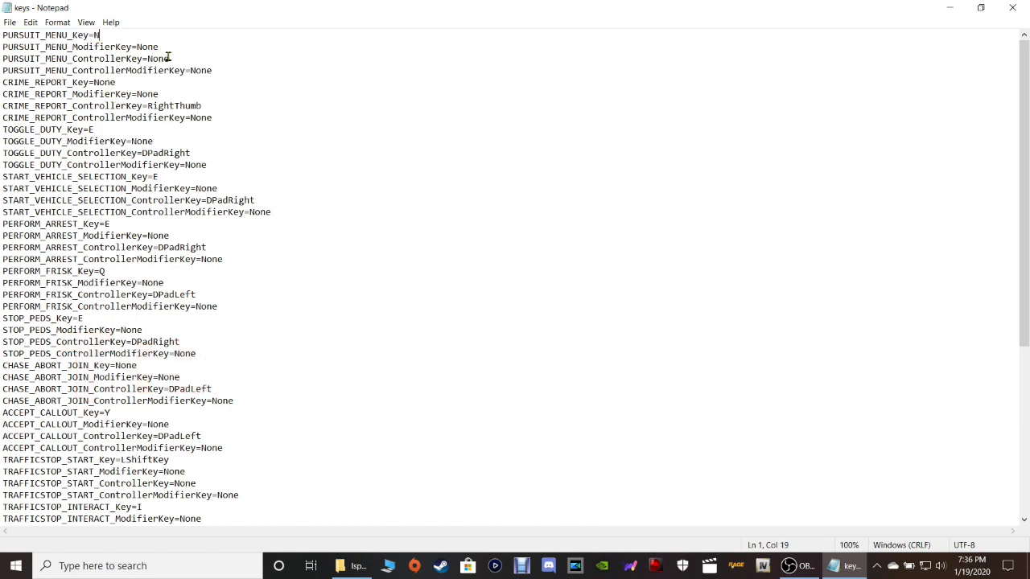
drag(168, 57, 148, 57)
right_click(162, 60)
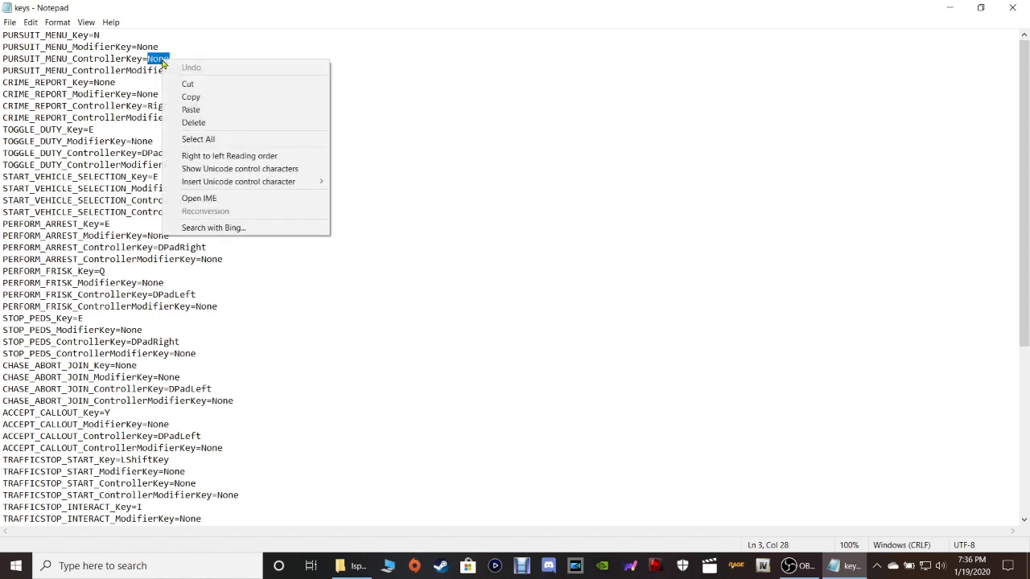
click(187, 96)
click(246, 73)
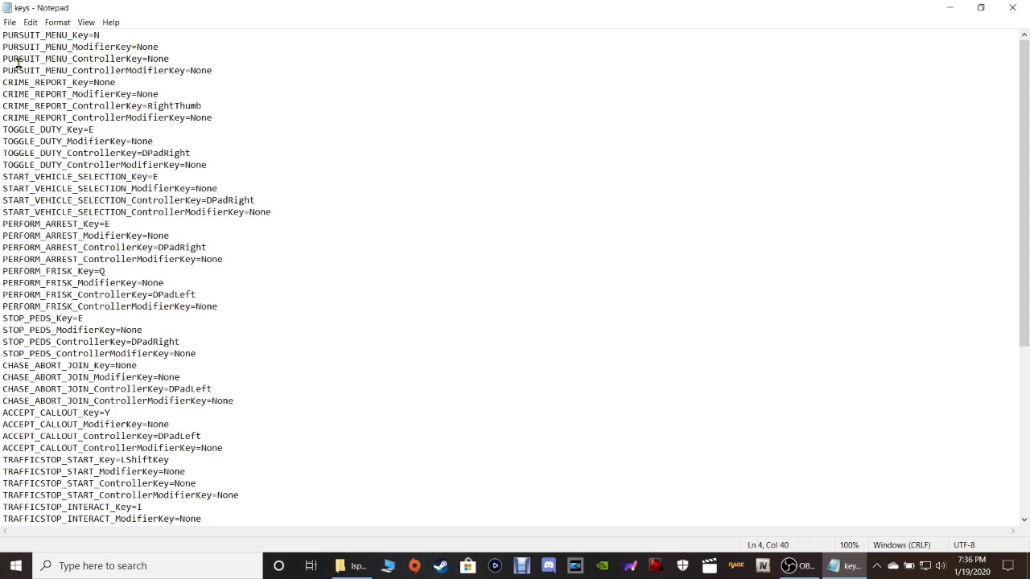
Step: Highlight the PURSUIT_MENU_ControllerKey entry and view the paste option for its value without replacing it
drag(6, 60, 195, 62)
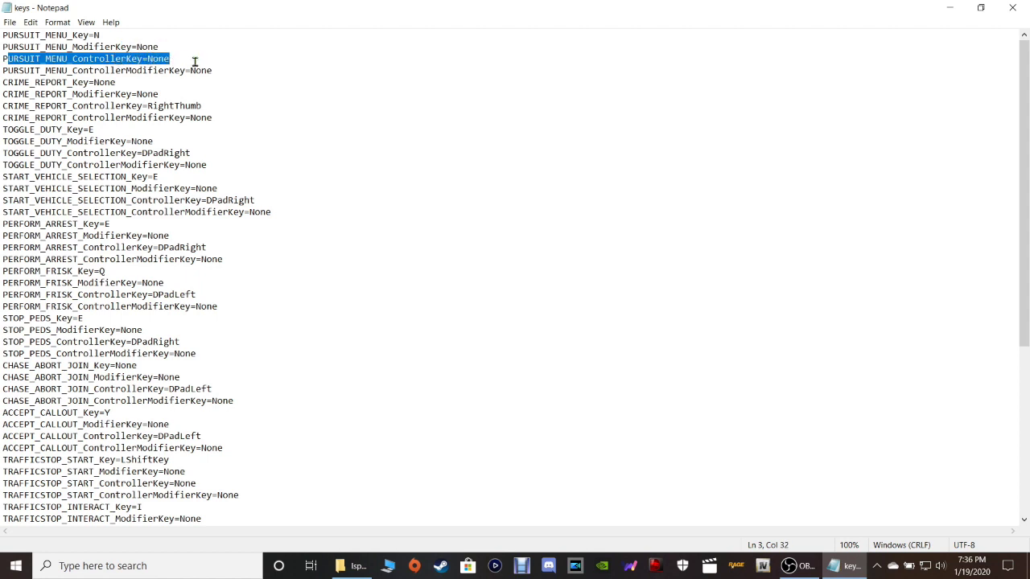
click(193, 60)
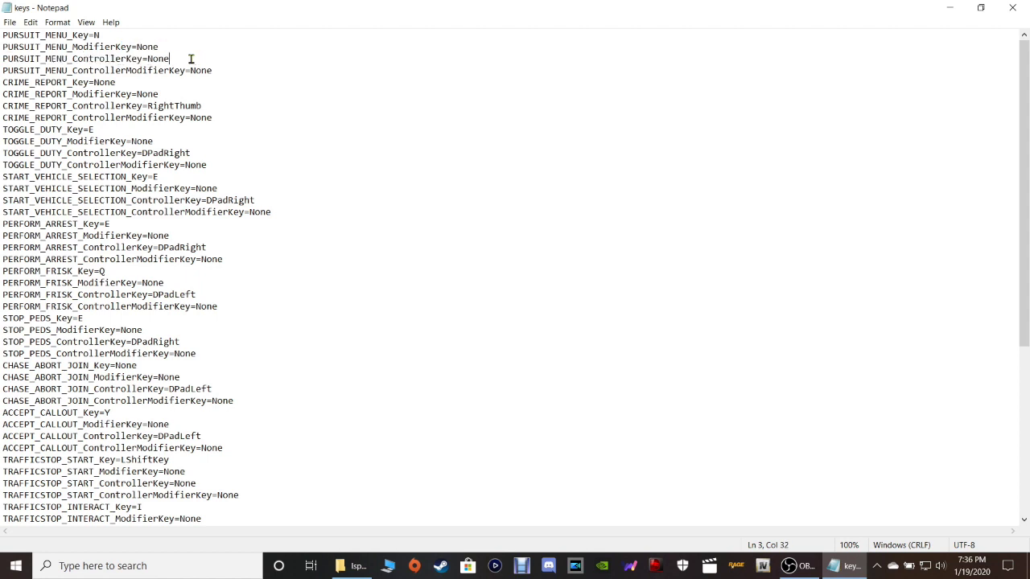
drag(166, 62, 149, 65)
right_click(158, 59)
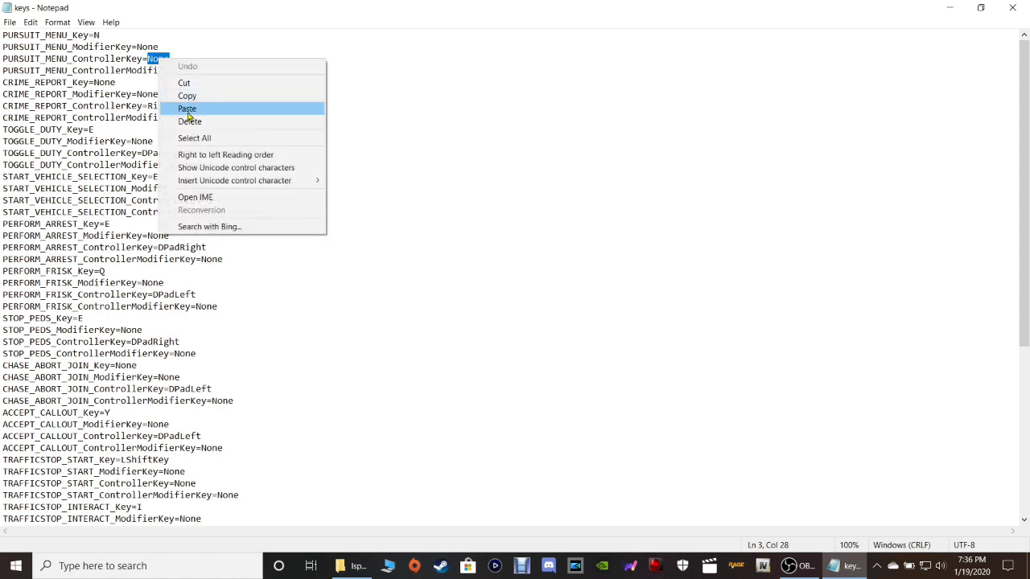
click(349, 109)
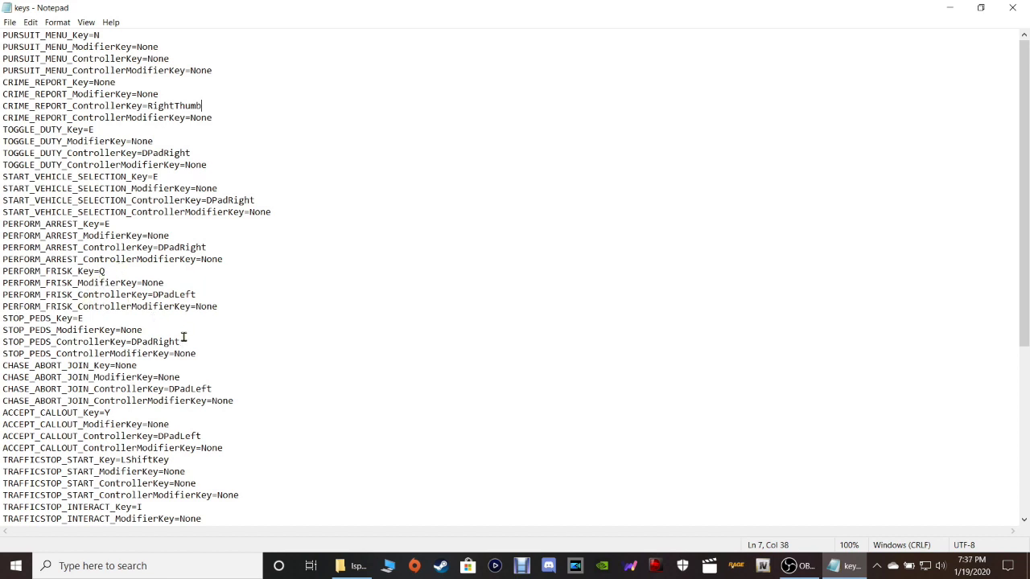
Step: Highlight the TRAFFICSTOP_START_ControllerKey entry and view the paste option for its value without replacing it
scroll(183, 337, down, 1)
scroll(204, 326, down, 1)
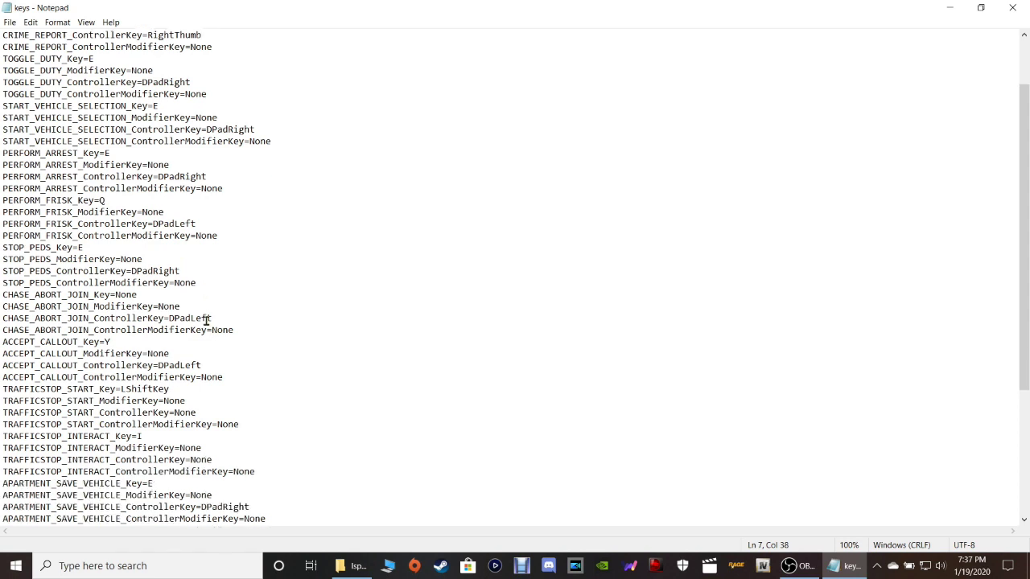
scroll(206, 322, down, 1)
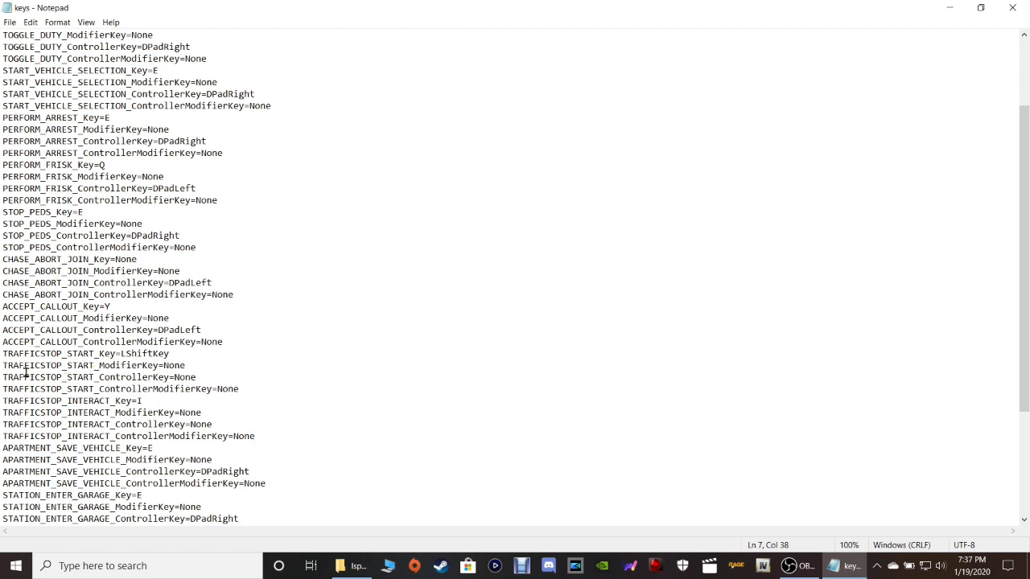
drag(1, 376, 198, 377)
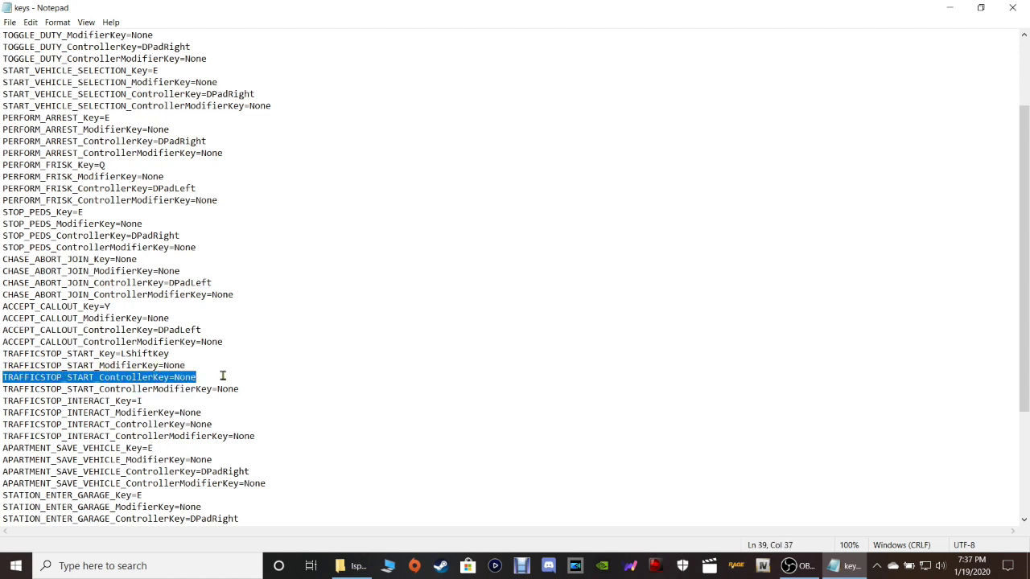
drag(222, 376, 178, 381)
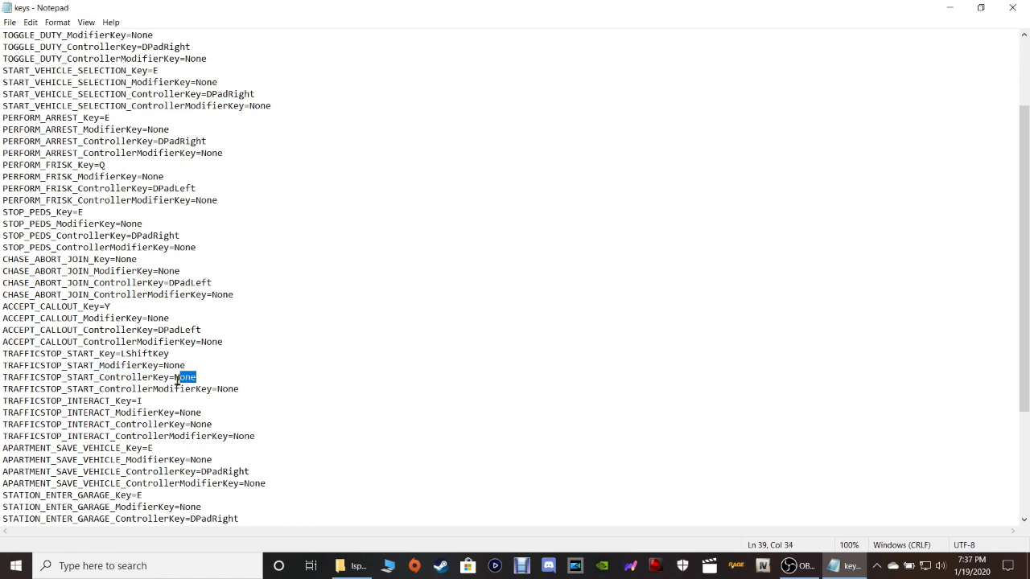
click(281, 357)
drag(197, 377, 173, 377)
right_click(191, 378)
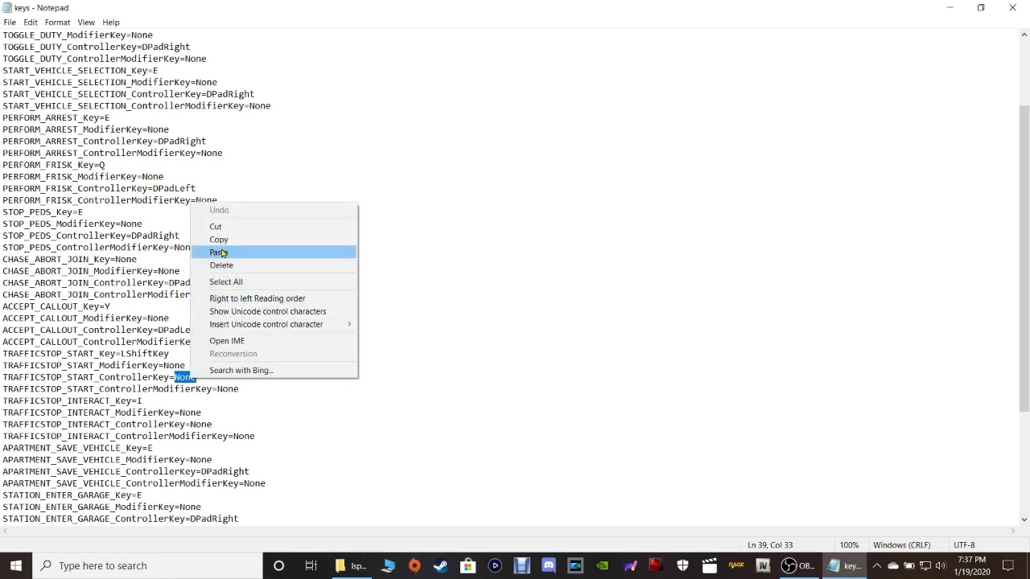
click(462, 281)
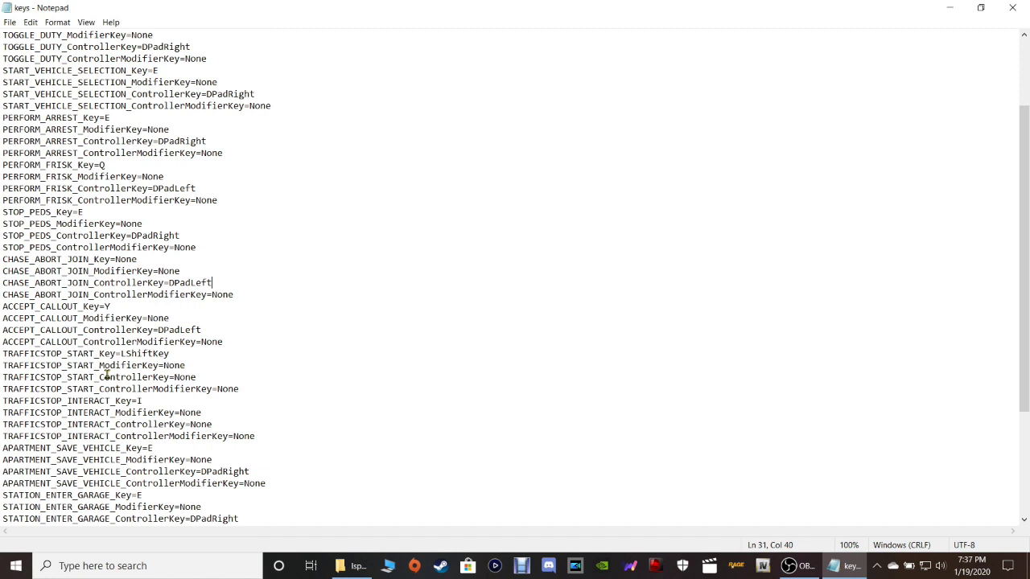
Step: Highlight the TRAFFICSTOP_INTERACT_Key entry and its assigned key, leaving the binding as it is
scroll(108, 376, down, 1)
scroll(107, 375, down, 1)
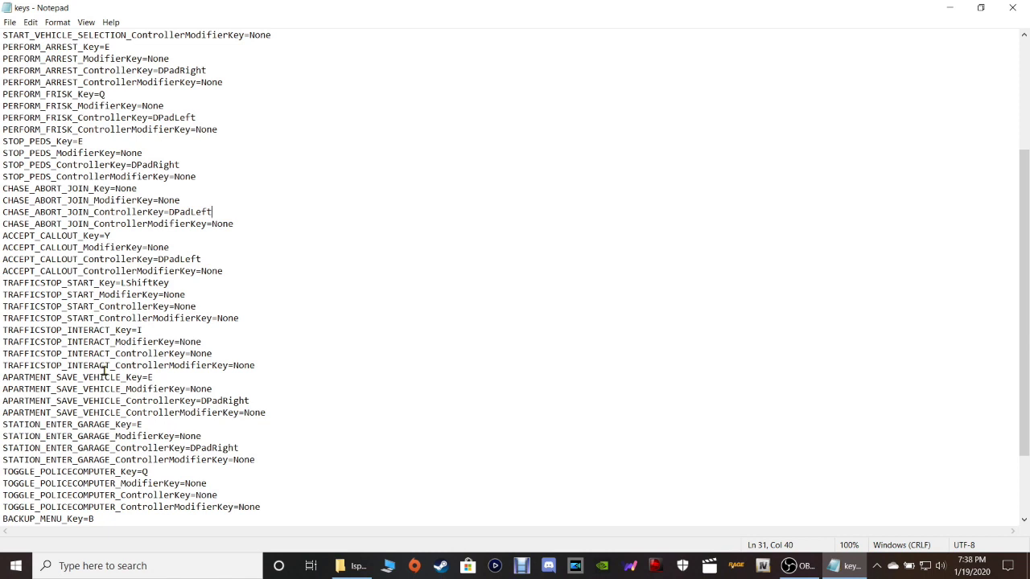
drag(146, 329, 3, 330)
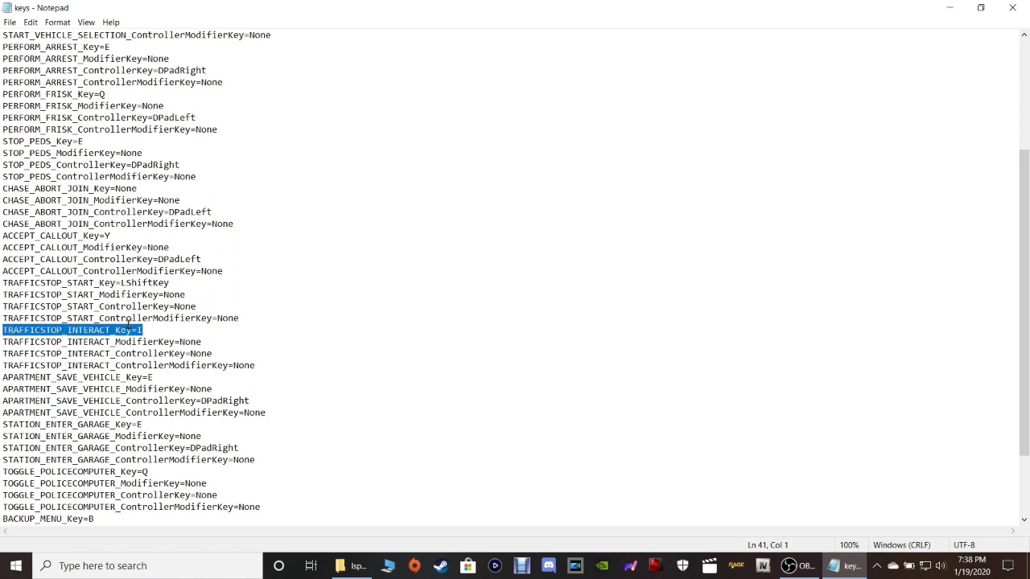
click(145, 330)
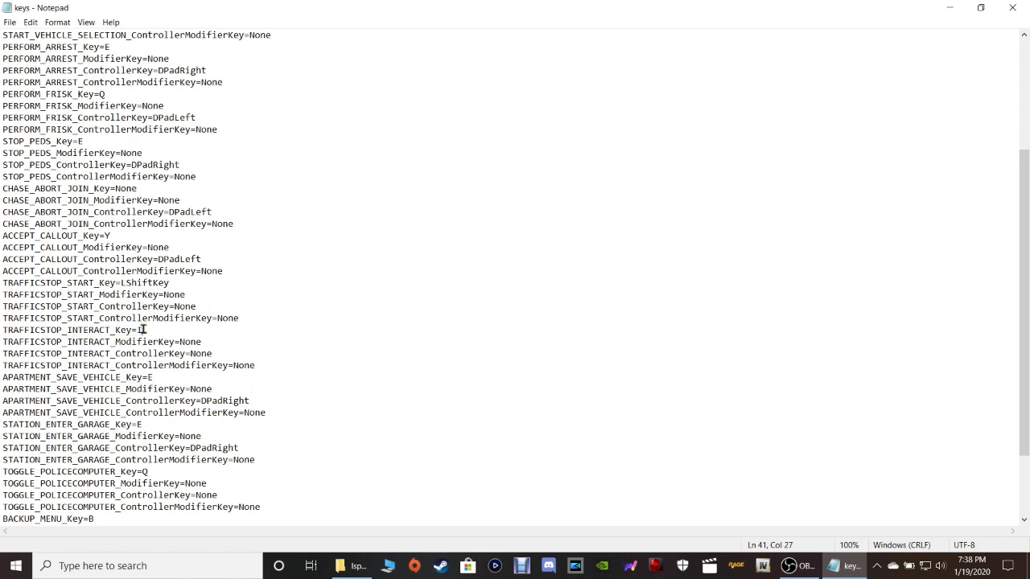
drag(148, 330, 138, 330)
click(148, 330)
drag(144, 330, 124, 331)
click(184, 335)
Step: Select the value of TOGGLE_POLICECOMPUTER_ControllerKey and view its editing options without replacing it
scroll(86, 432, down, 1)
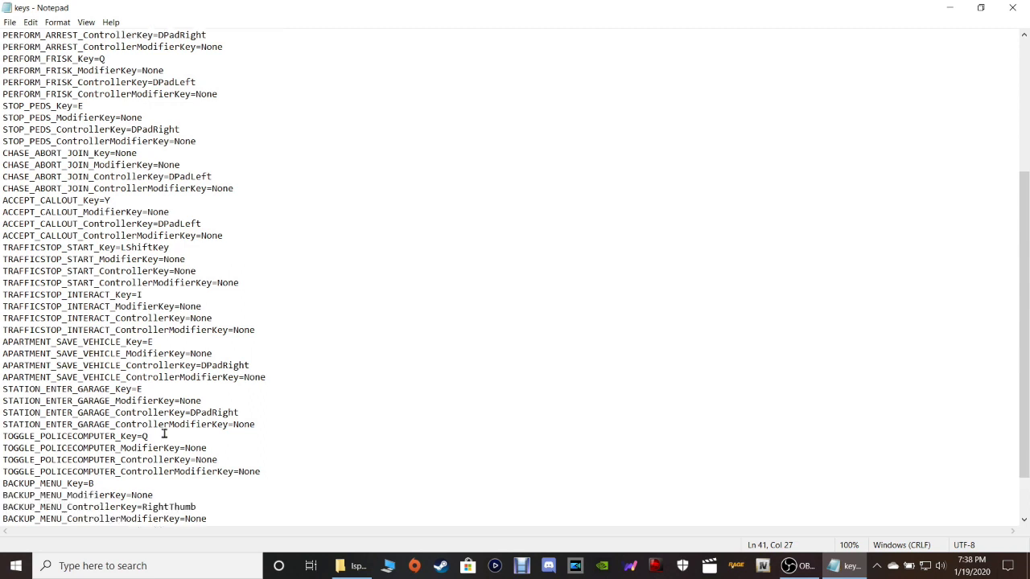
scroll(163, 432, down, 1)
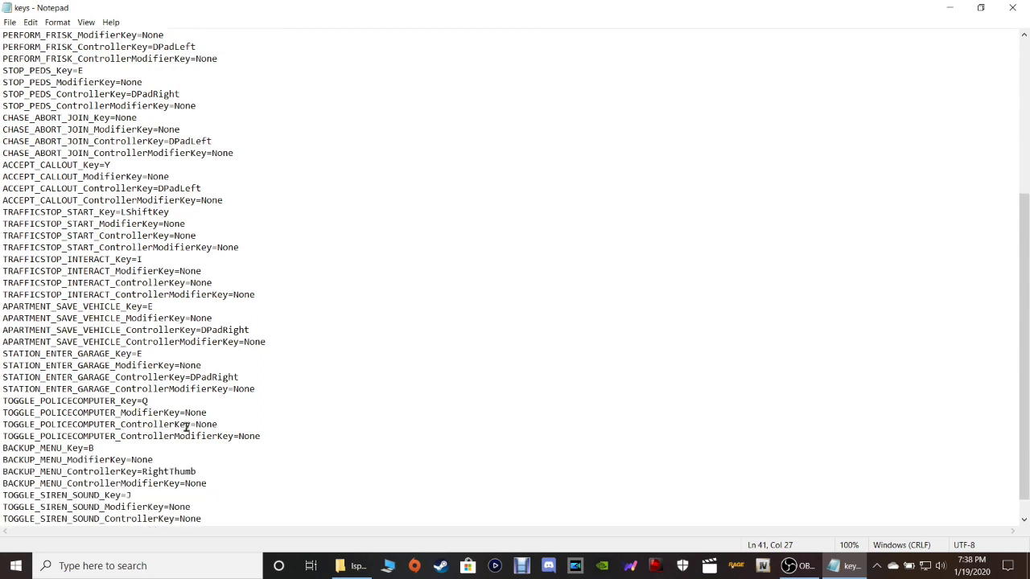
drag(224, 423, 193, 424)
right_click(208, 423)
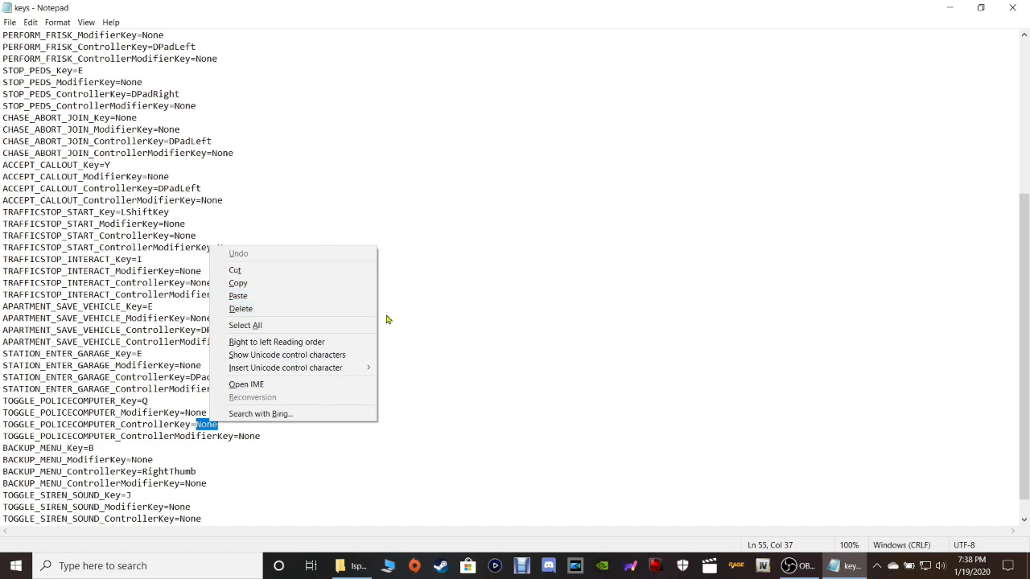
click(421, 329)
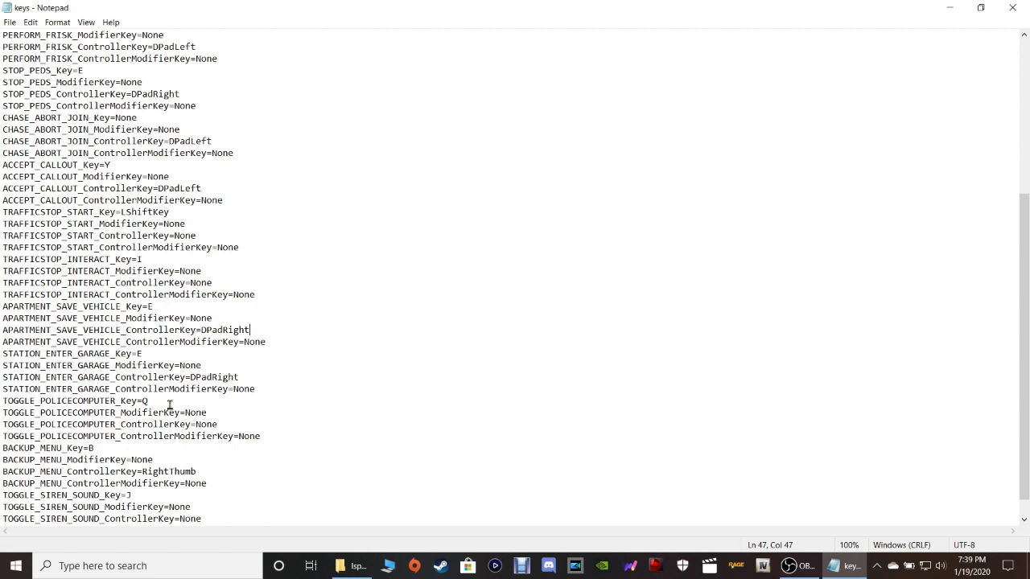
Step: Highlight the values of TOGGLE_POLICECOMPUTER_Key and TOGGLE_POLICECOMPUTER_ControllerKey, and view the remaining bindings at the end of the file
drag(150, 400, 138, 400)
click(181, 396)
drag(219, 424, 197, 424)
click(255, 413)
scroll(236, 432, down, 1)
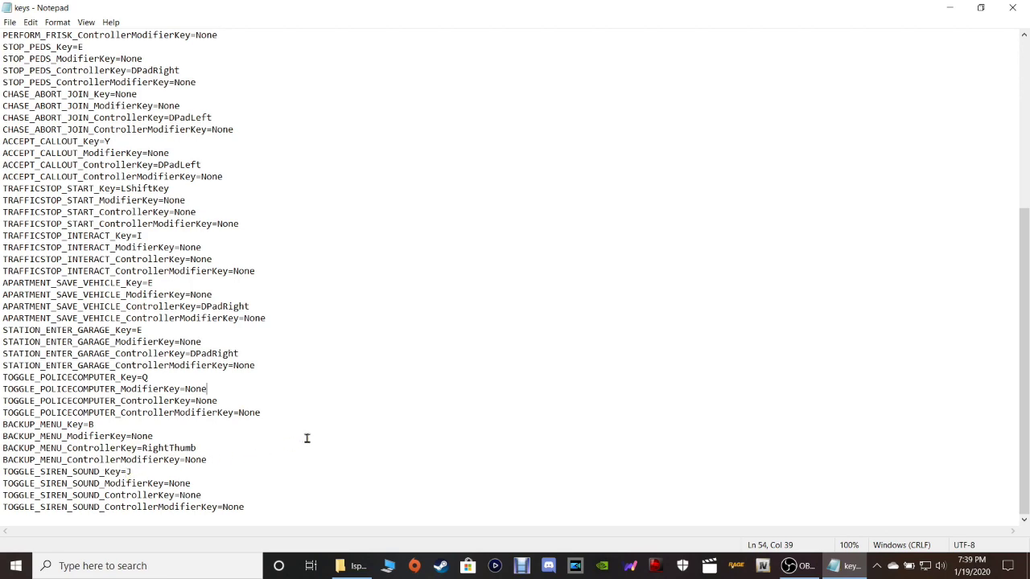
Step: Shrink the keys file window, view the save command without using it, and close the file
drag(519, 14, 488, 27)
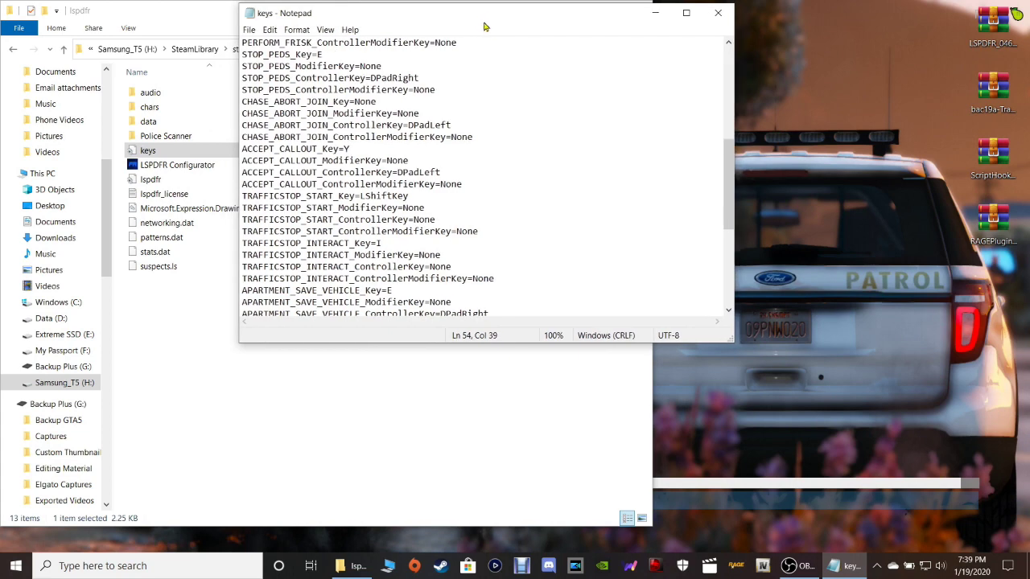
click(249, 30)
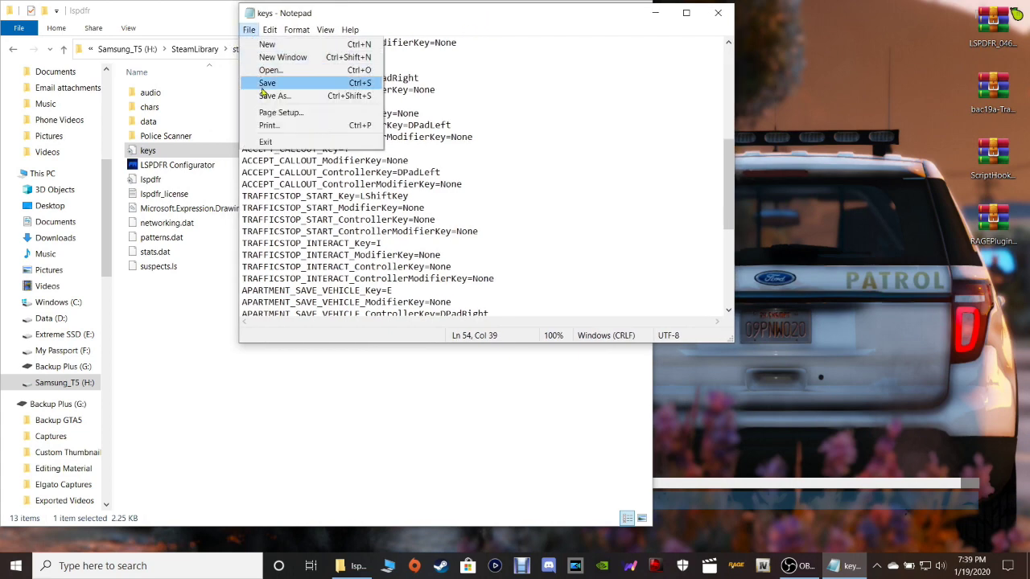
click(496, 78)
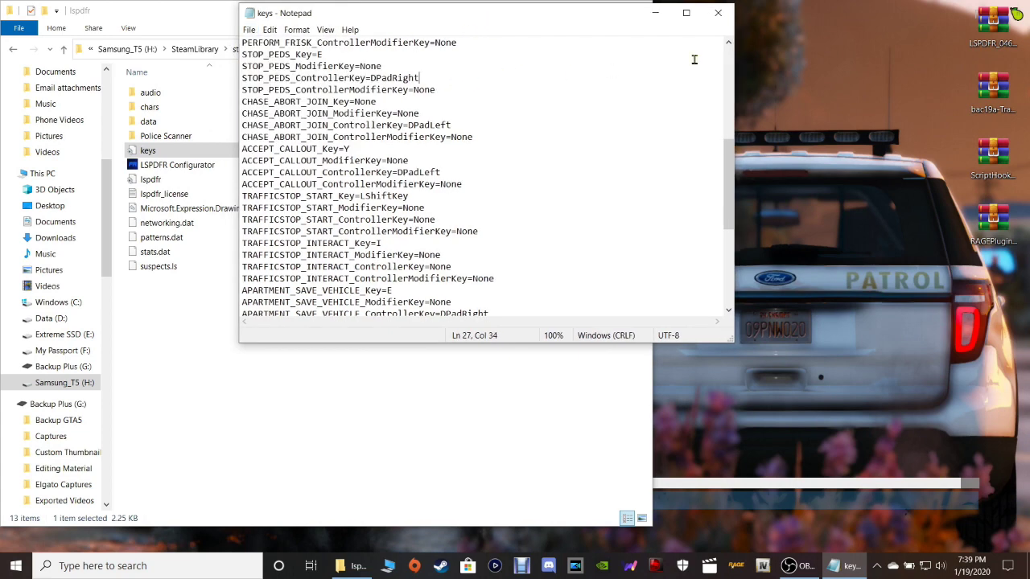
click(720, 14)
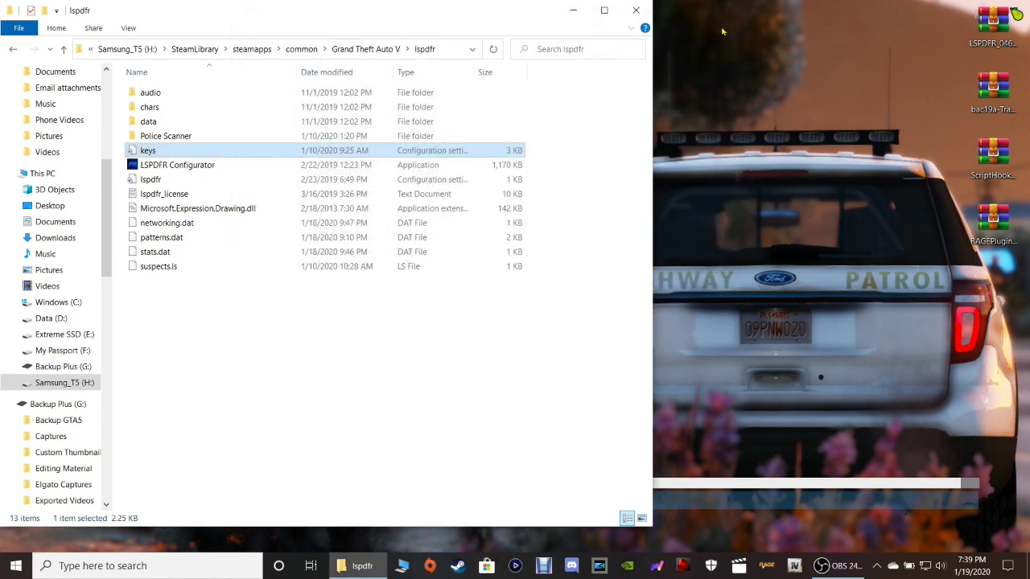
Step: Return from the lspdfr folder to the Grand Theft Auto V folder and close the folder window
click(13, 51)
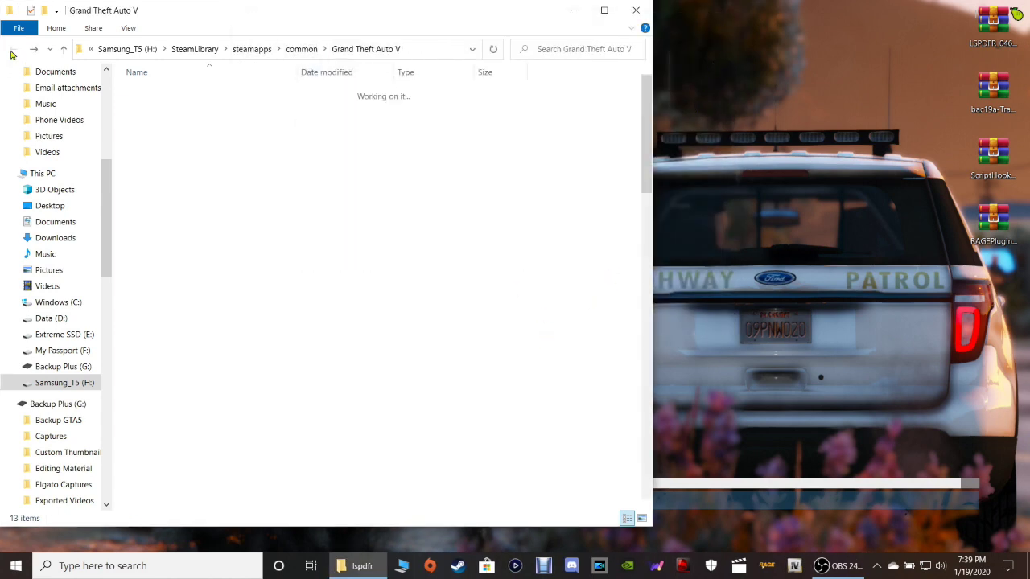
click(554, 98)
click(494, 49)
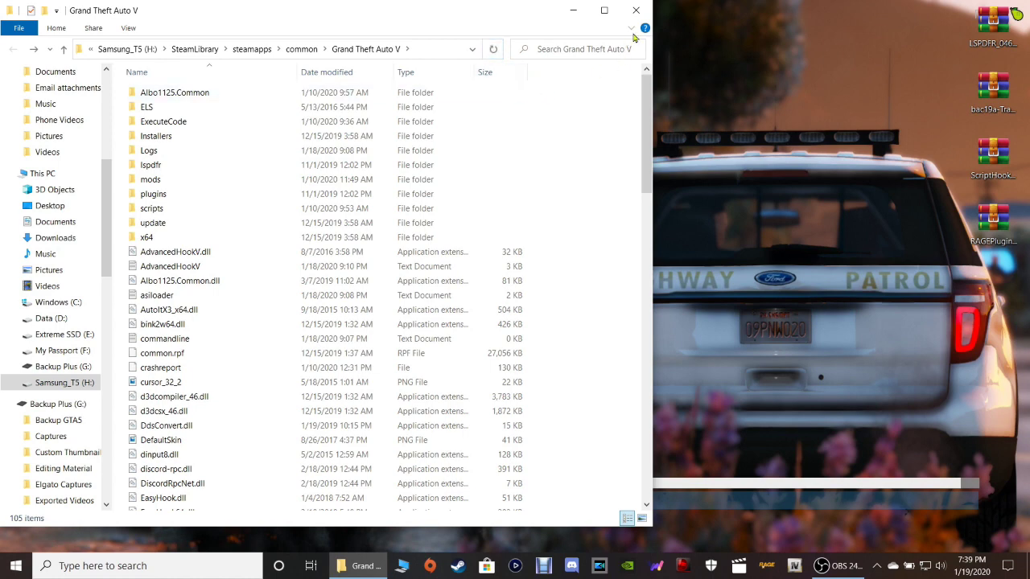
click(638, 9)
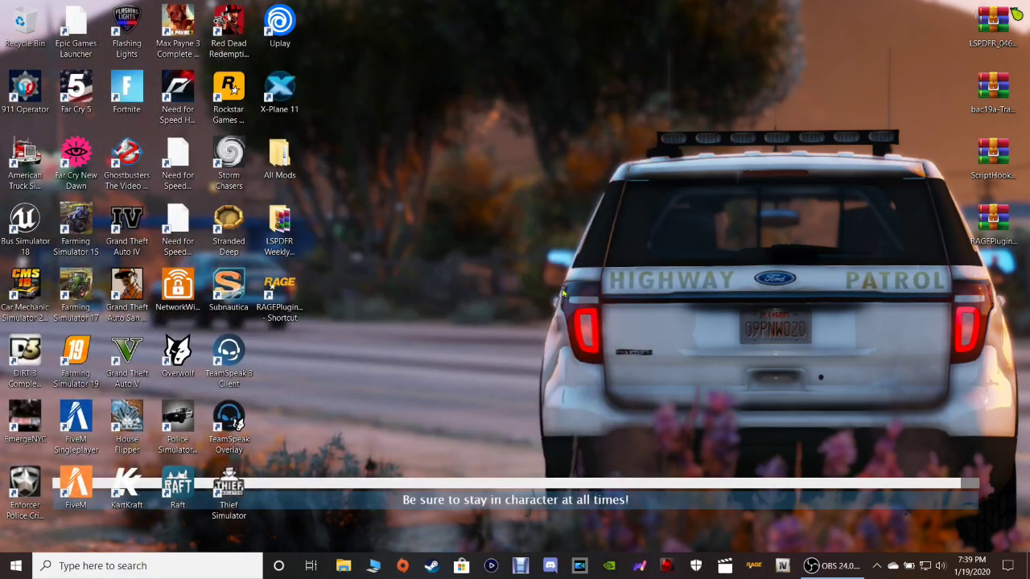
Step: Move the RAGEPluginHook shortcut across the desktop and back beside the Subnautica icon
drag(288, 296, 629, 278)
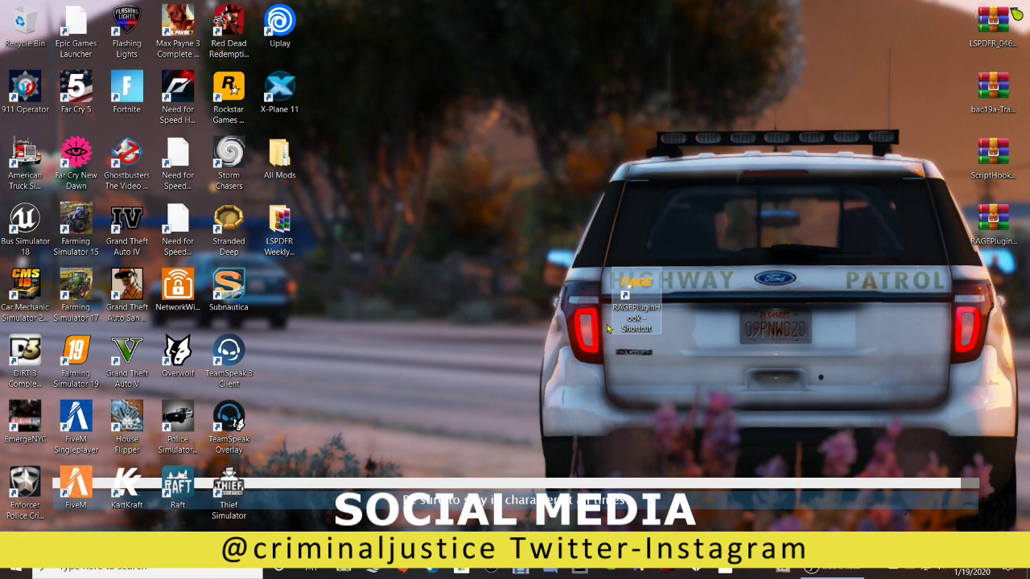
drag(633, 301, 530, 341)
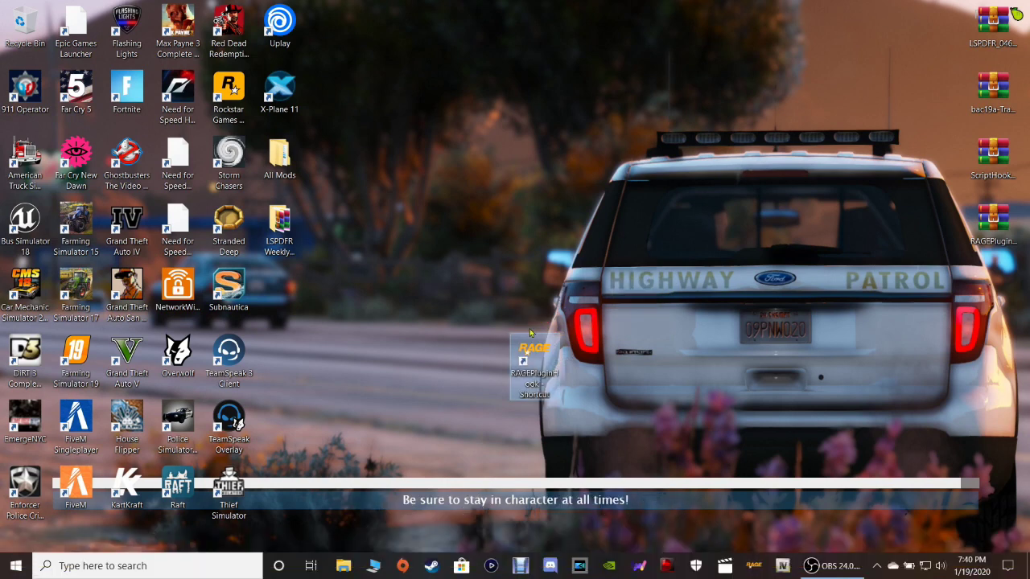
drag(531, 346, 307, 308)
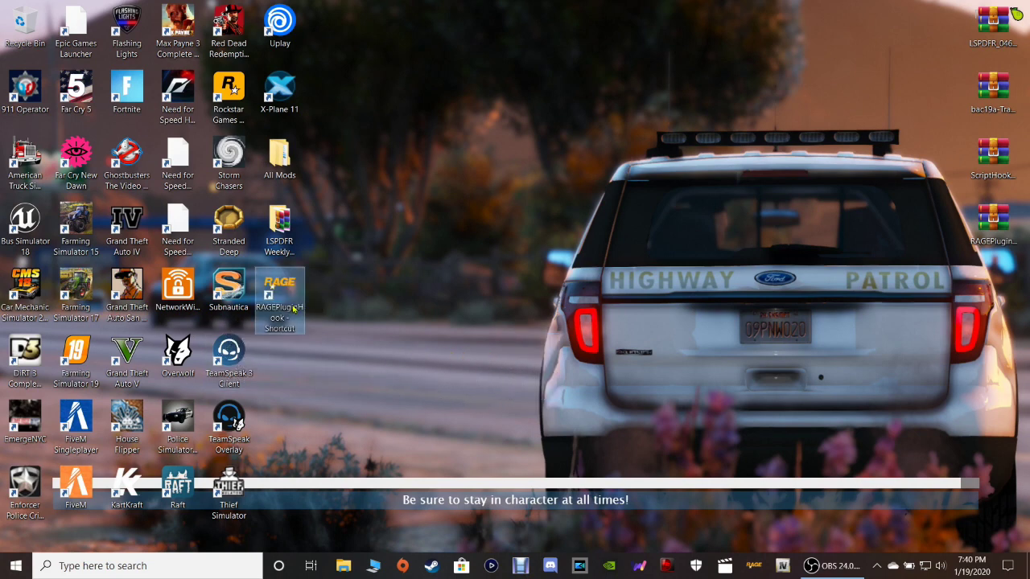
Step: Delete the RAGEPluginHook shortcut from the desktop
double_click(283, 300)
right_click(283, 300)
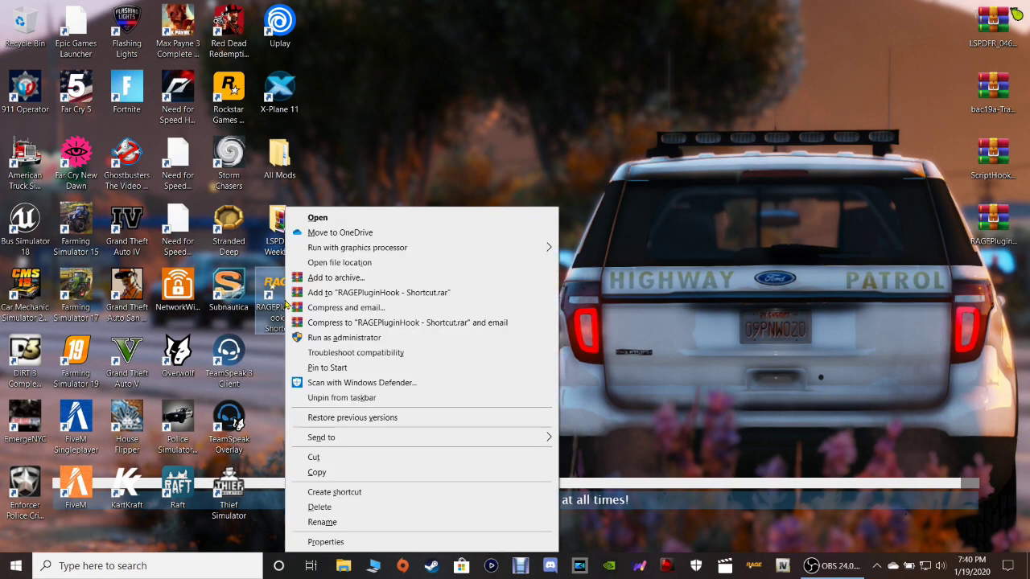
click(322, 507)
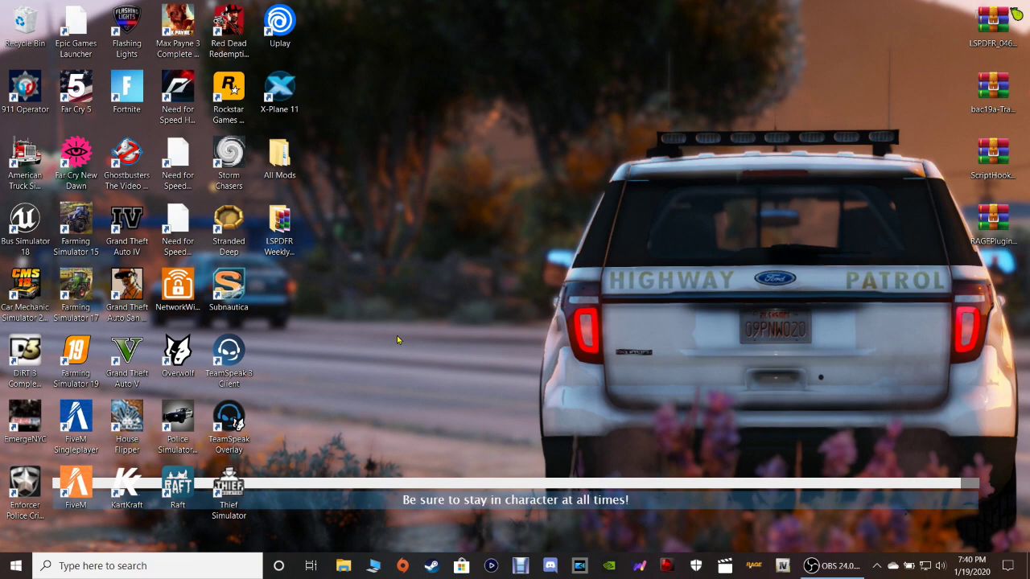
Step: Open the RAGE Plugin Hook settings and examine the plugin timeout threshold without changing its value
click(749, 569)
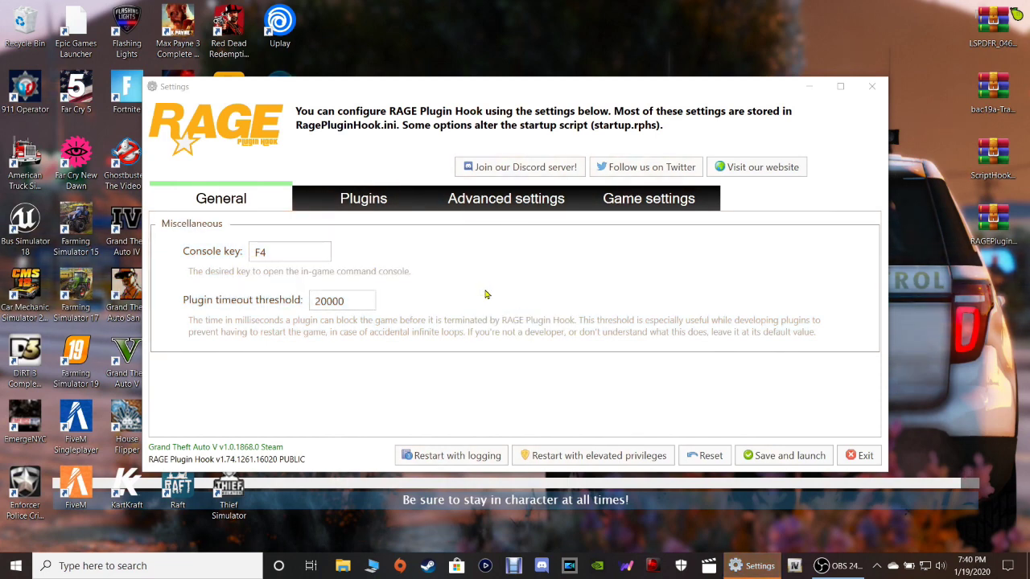
click(330, 303)
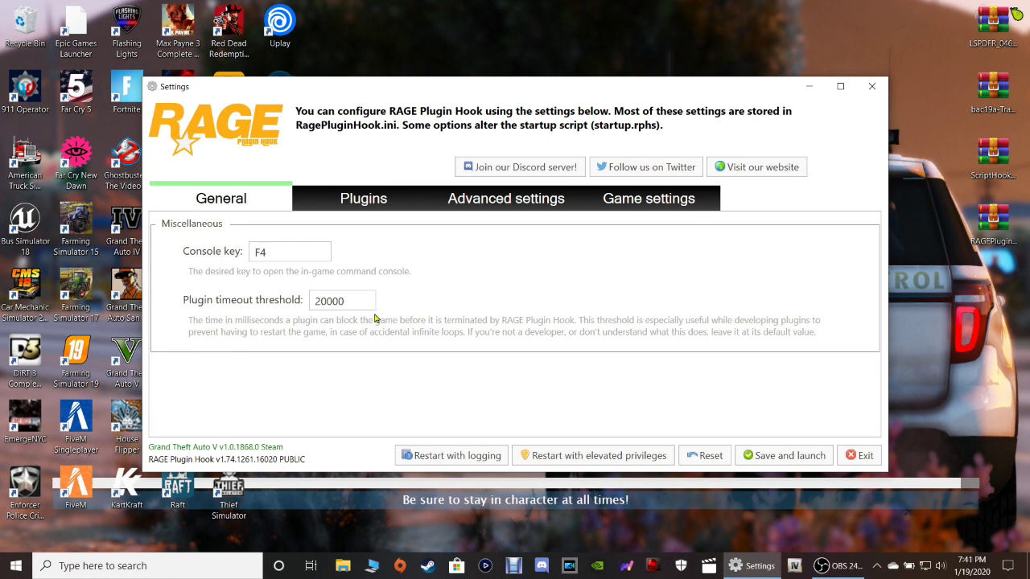
drag(319, 300, 311, 306)
click(362, 301)
click(415, 265)
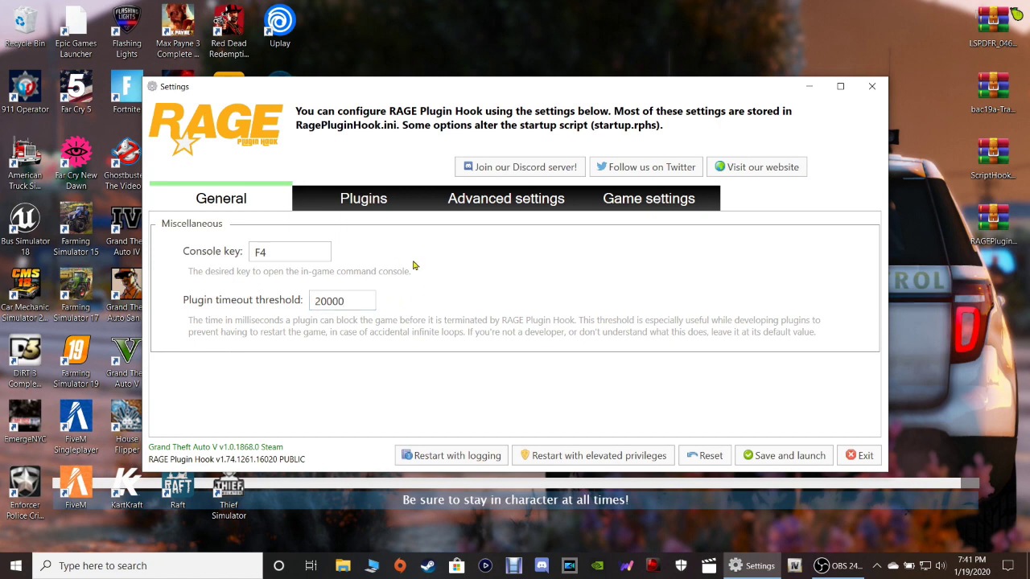
Step: Set the plugin load sequence to Load these plugins on startup and enable LSPD First Response
click(367, 203)
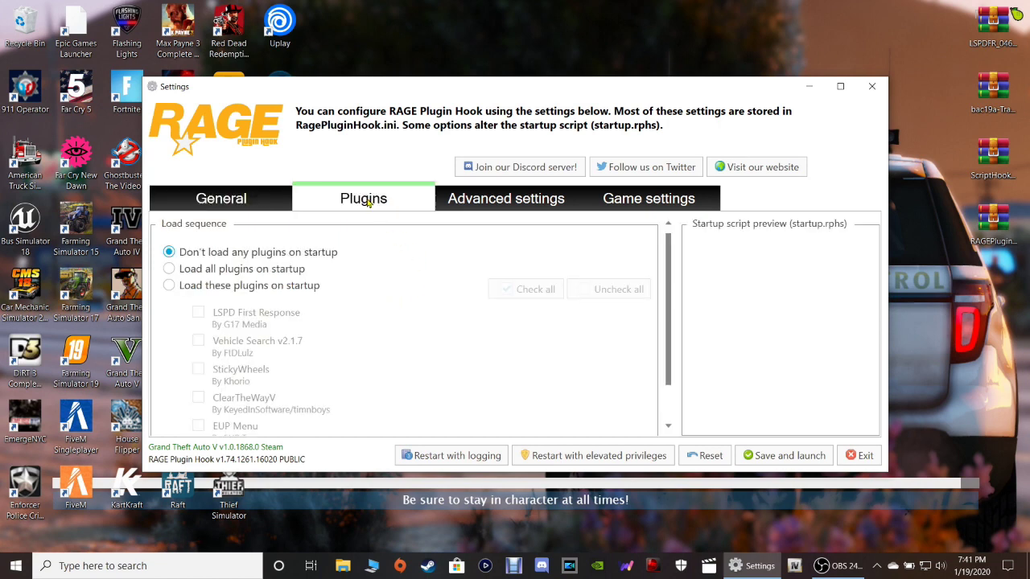
click(220, 287)
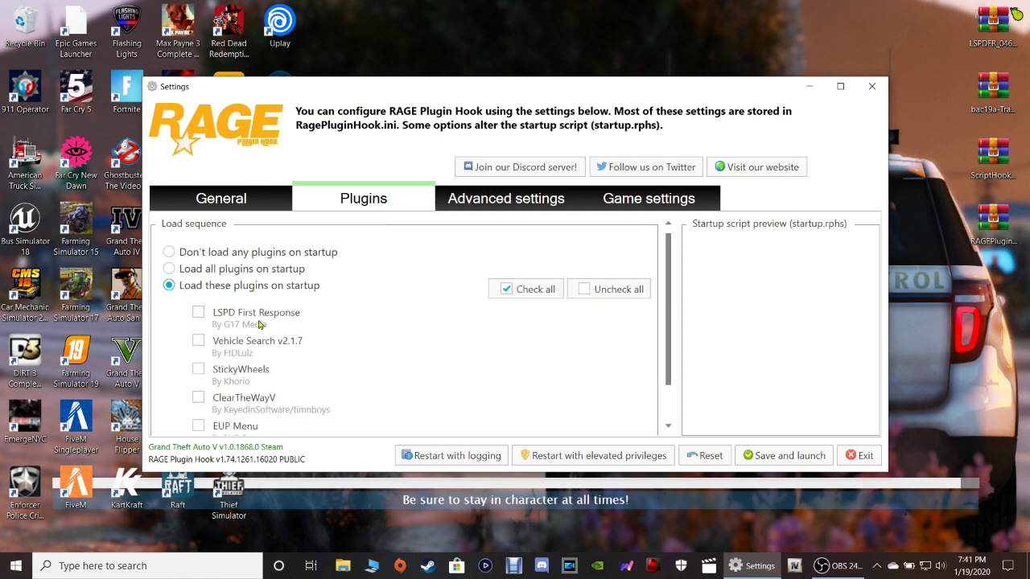
click(198, 314)
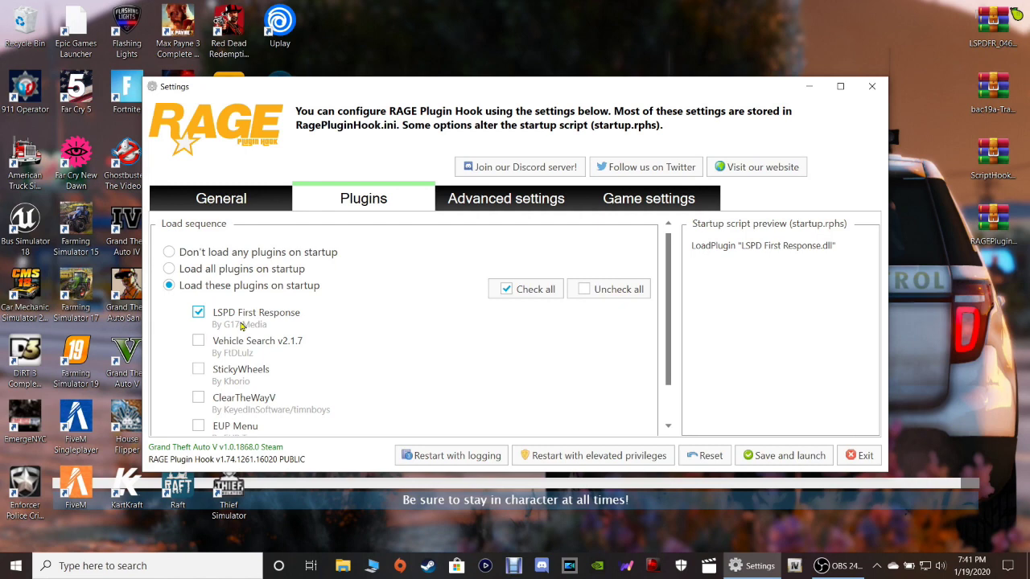
Step: Check all listed plugins and switch the load sequence to Load all plugins on startup
scroll(333, 351, down, 1)
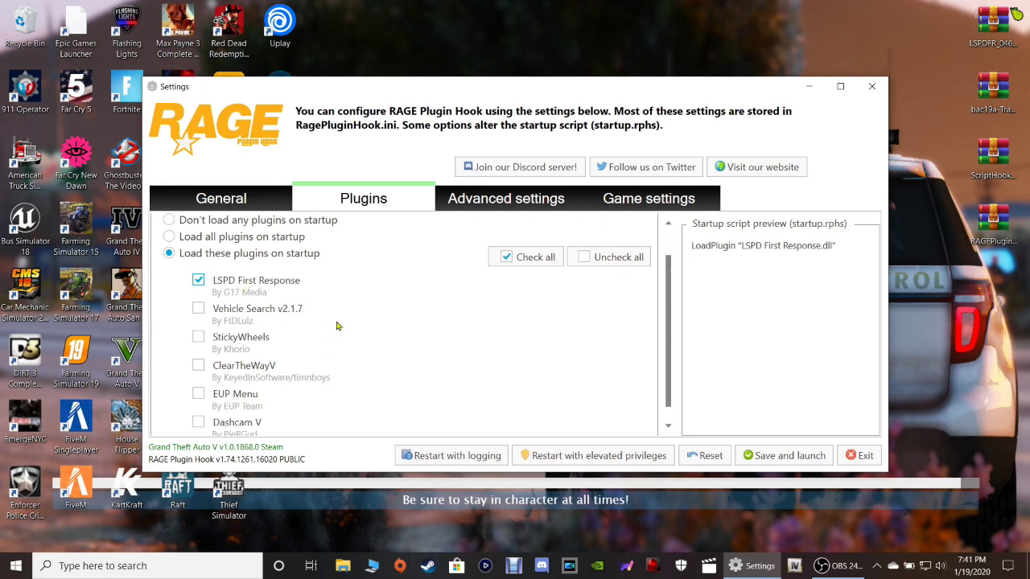
click(525, 257)
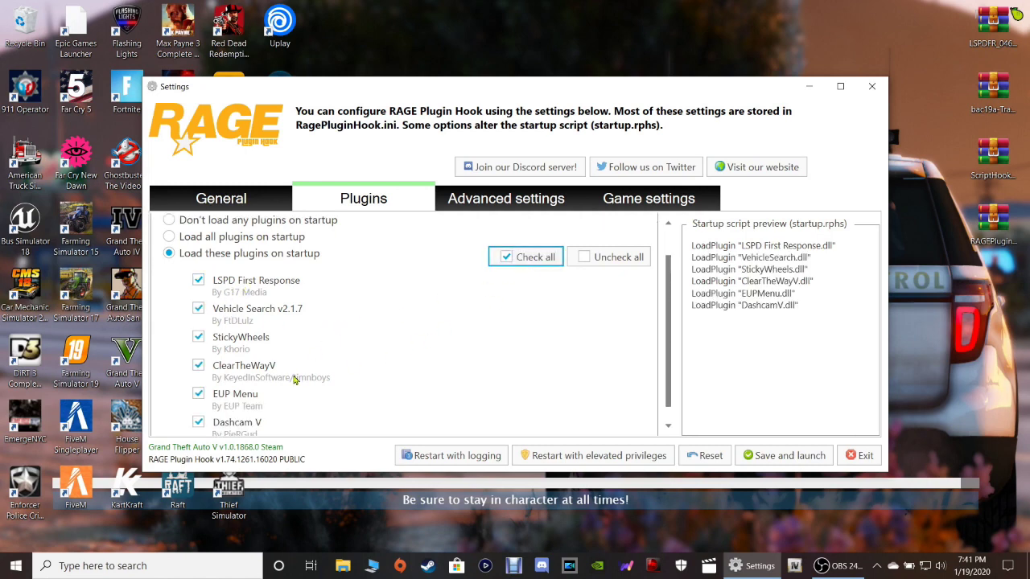
scroll(343, 354, down, 1)
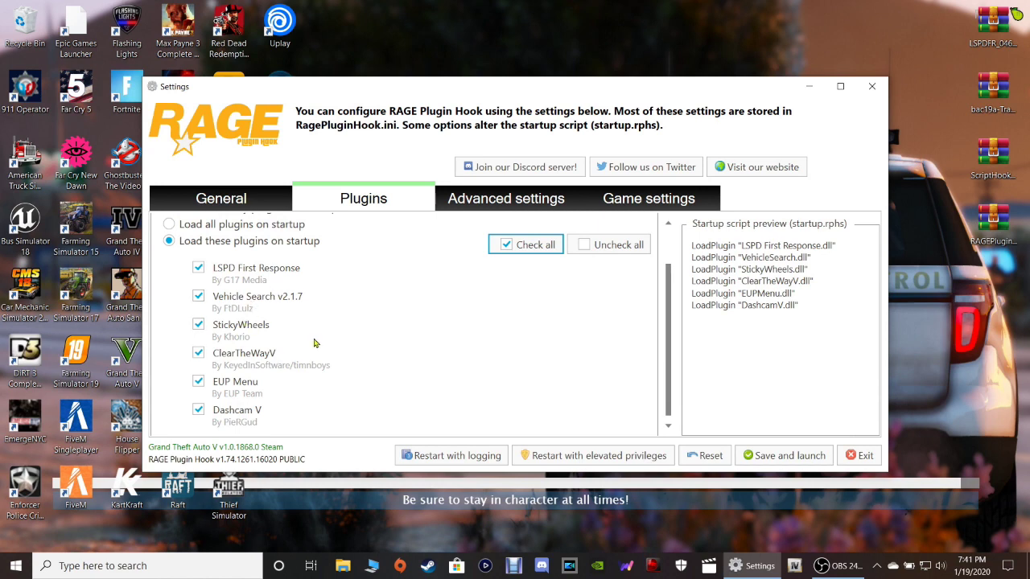
scroll(317, 342, up, 2)
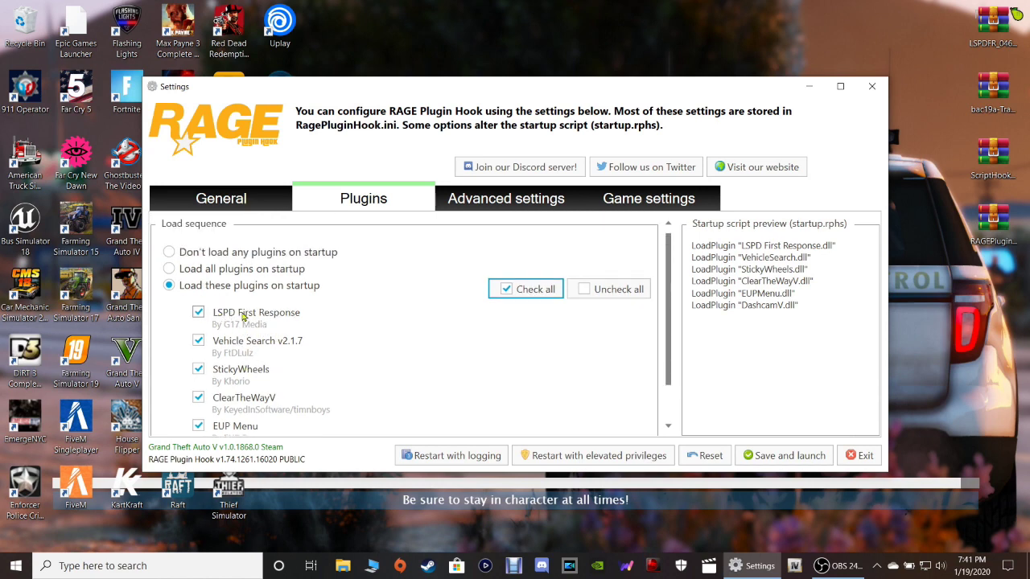
click(229, 272)
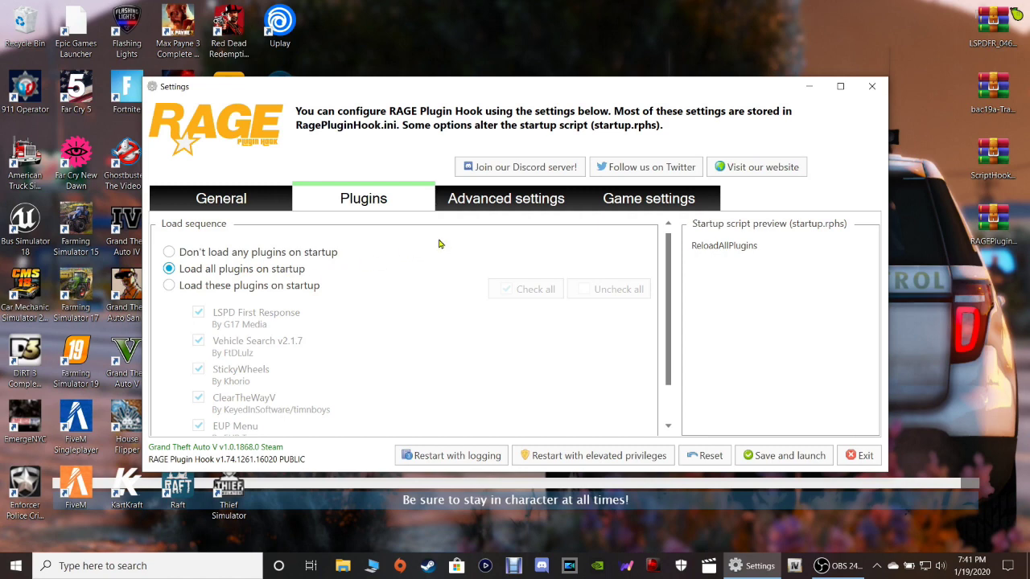
Step: Examine the advanced settings and the command line switches in the game settings without enabling any of them
click(523, 204)
click(618, 205)
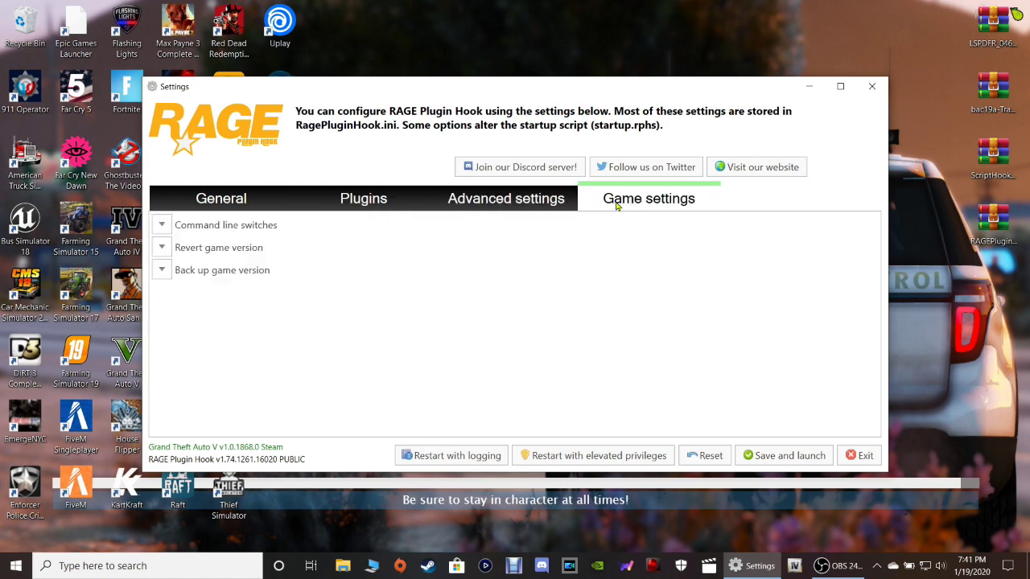
click(162, 225)
scroll(291, 314, down, 5)
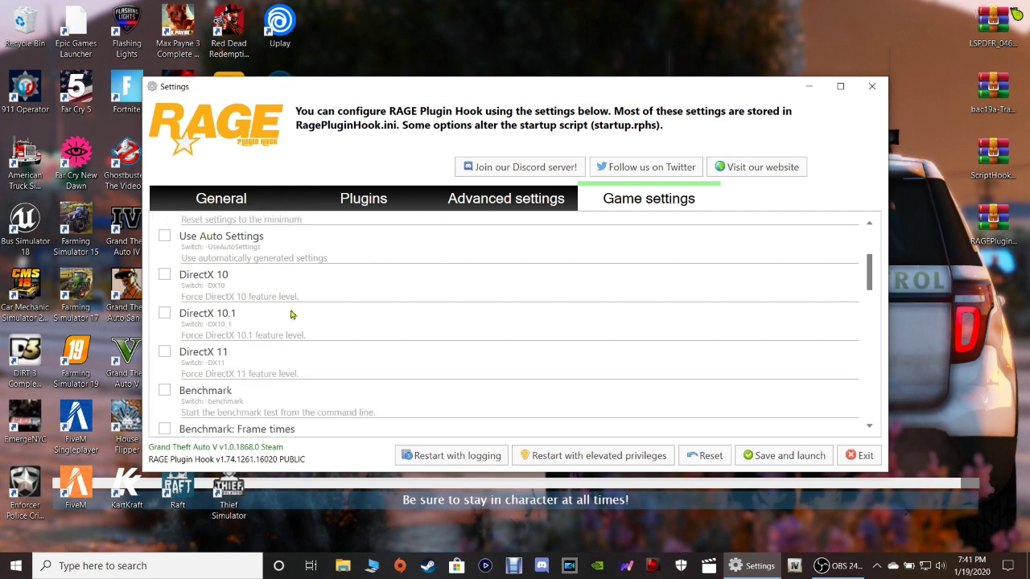
scroll(291, 314, down, 1)
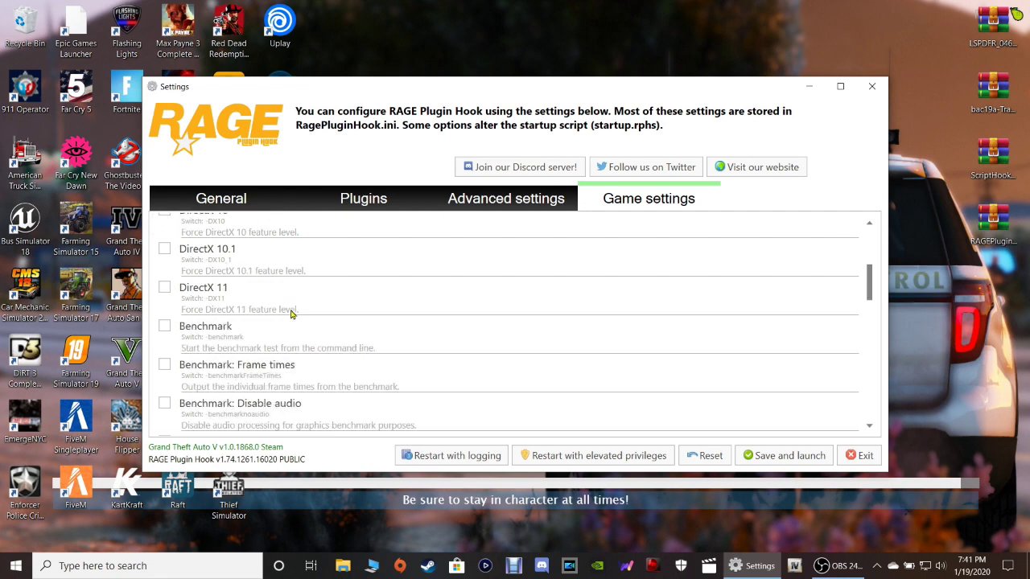
scroll(292, 314, down, 4)
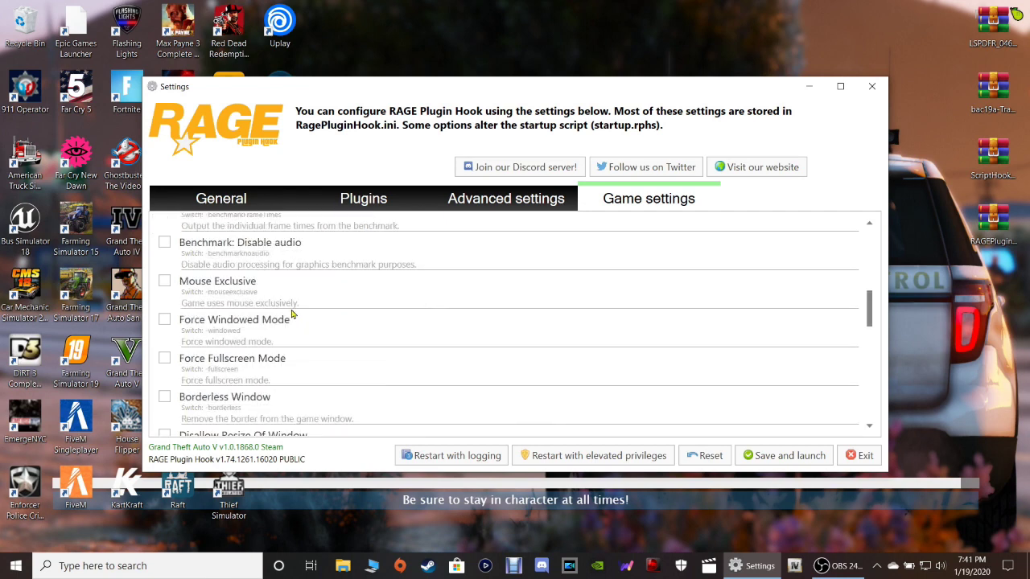
scroll(292, 313, down, 7)
scroll(292, 314, down, 8)
scroll(292, 314, up, 3)
scroll(292, 313, up, 7)
Step: Return to the plugin load settings and exit RAGE Plugin Hook without launching the game
click(359, 208)
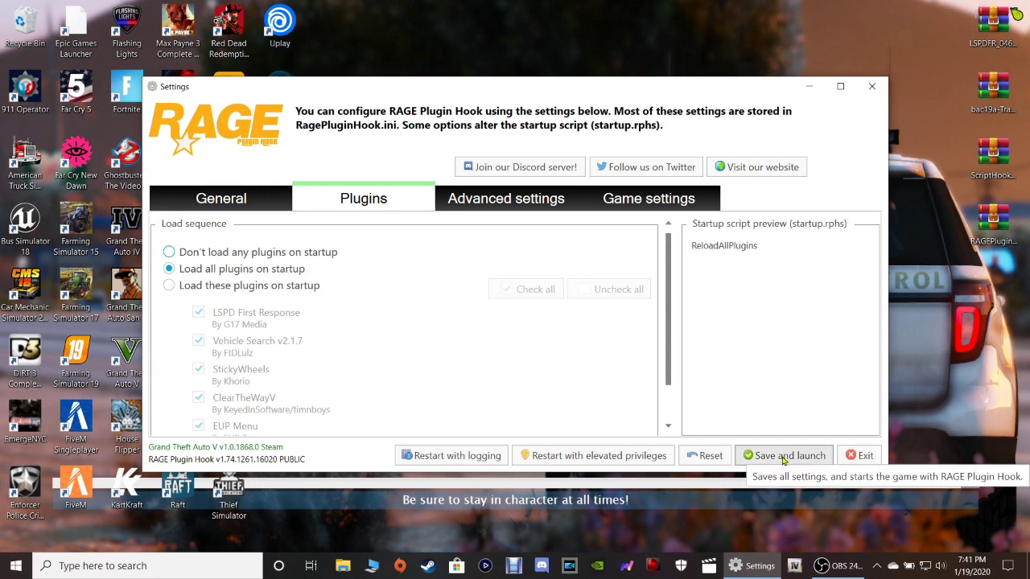
click(866, 457)
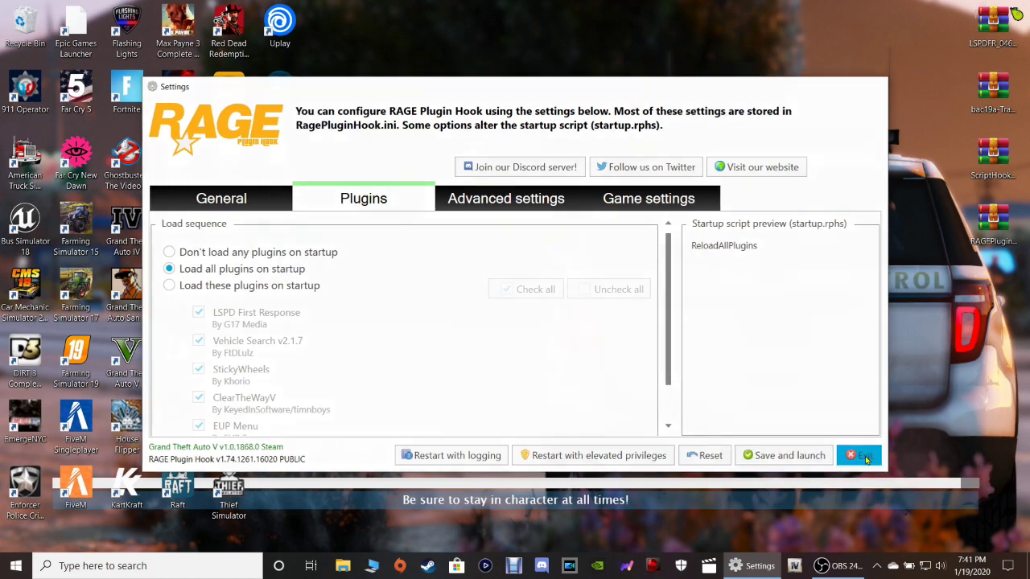